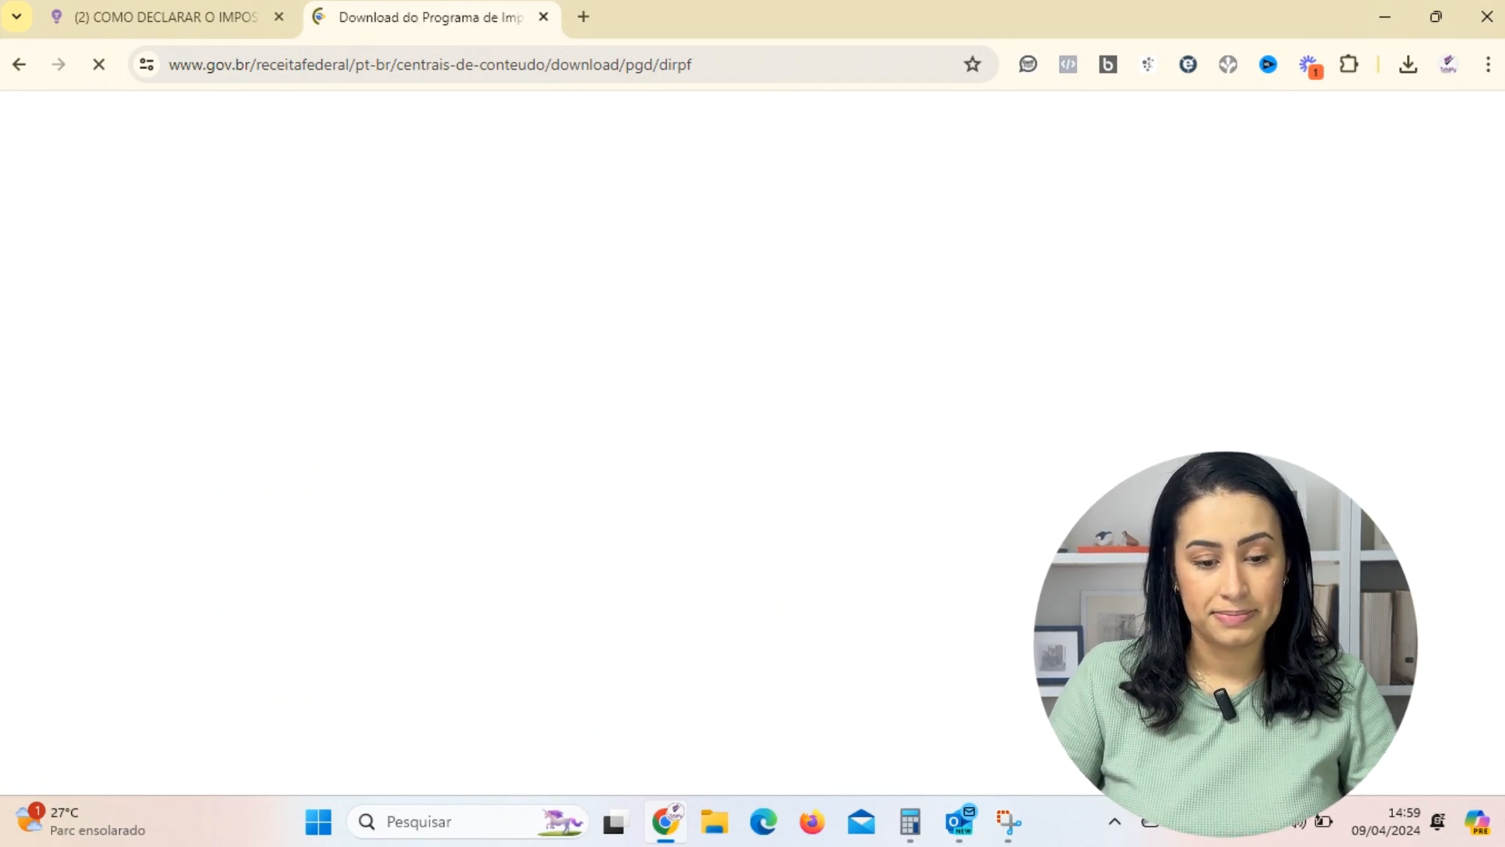
# Start downloading the Windows version of the IRPF 2024 program from the Receita Federal page and pause the transfer
pyautogui.scroll(-3, 752, 439)
pyautogui.scroll(-7, 753, 439)
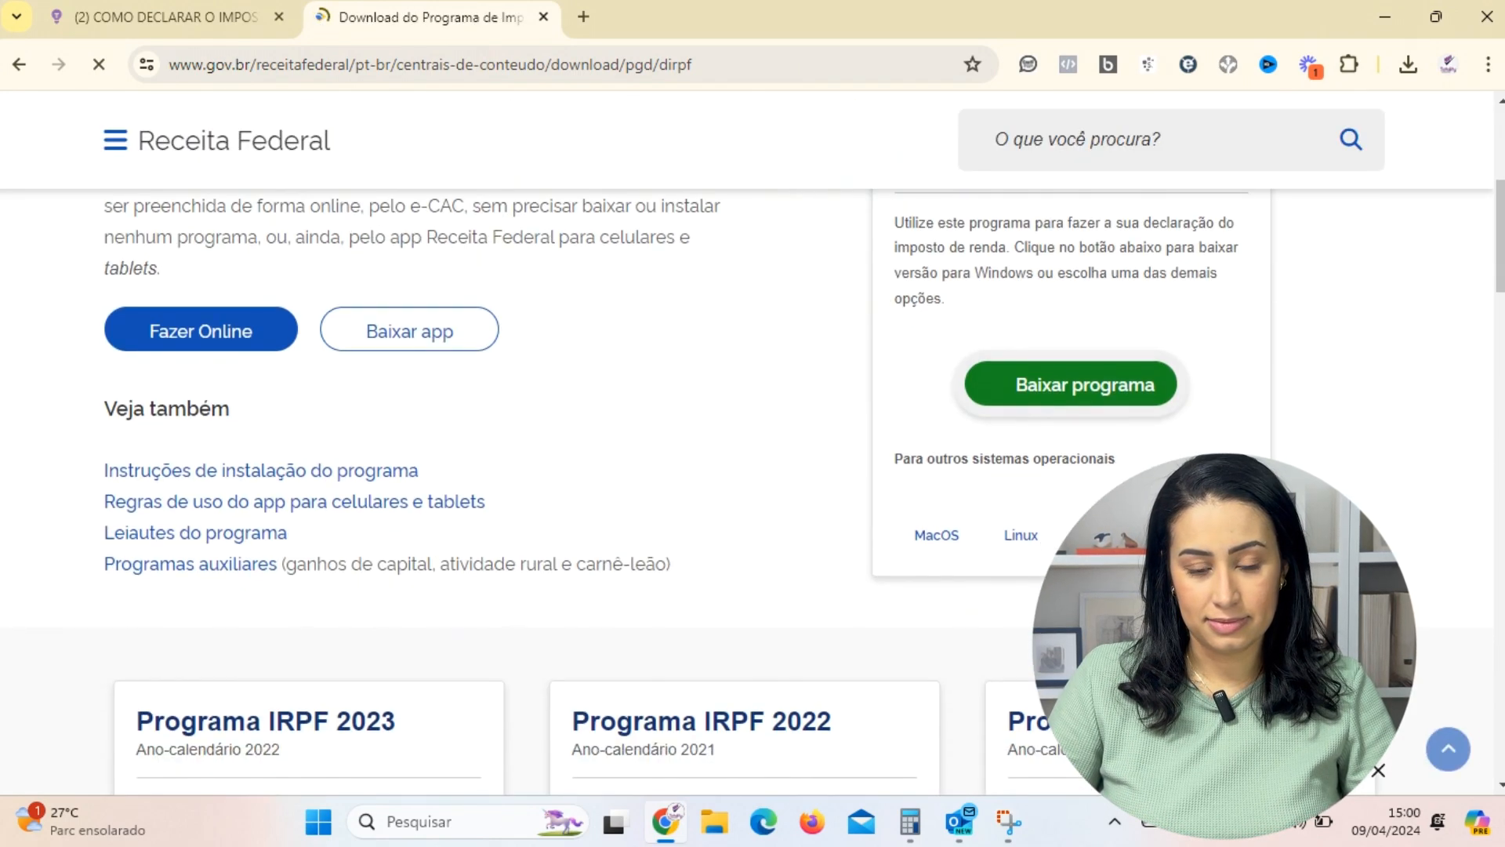
pyautogui.scroll(4, 752, 439)
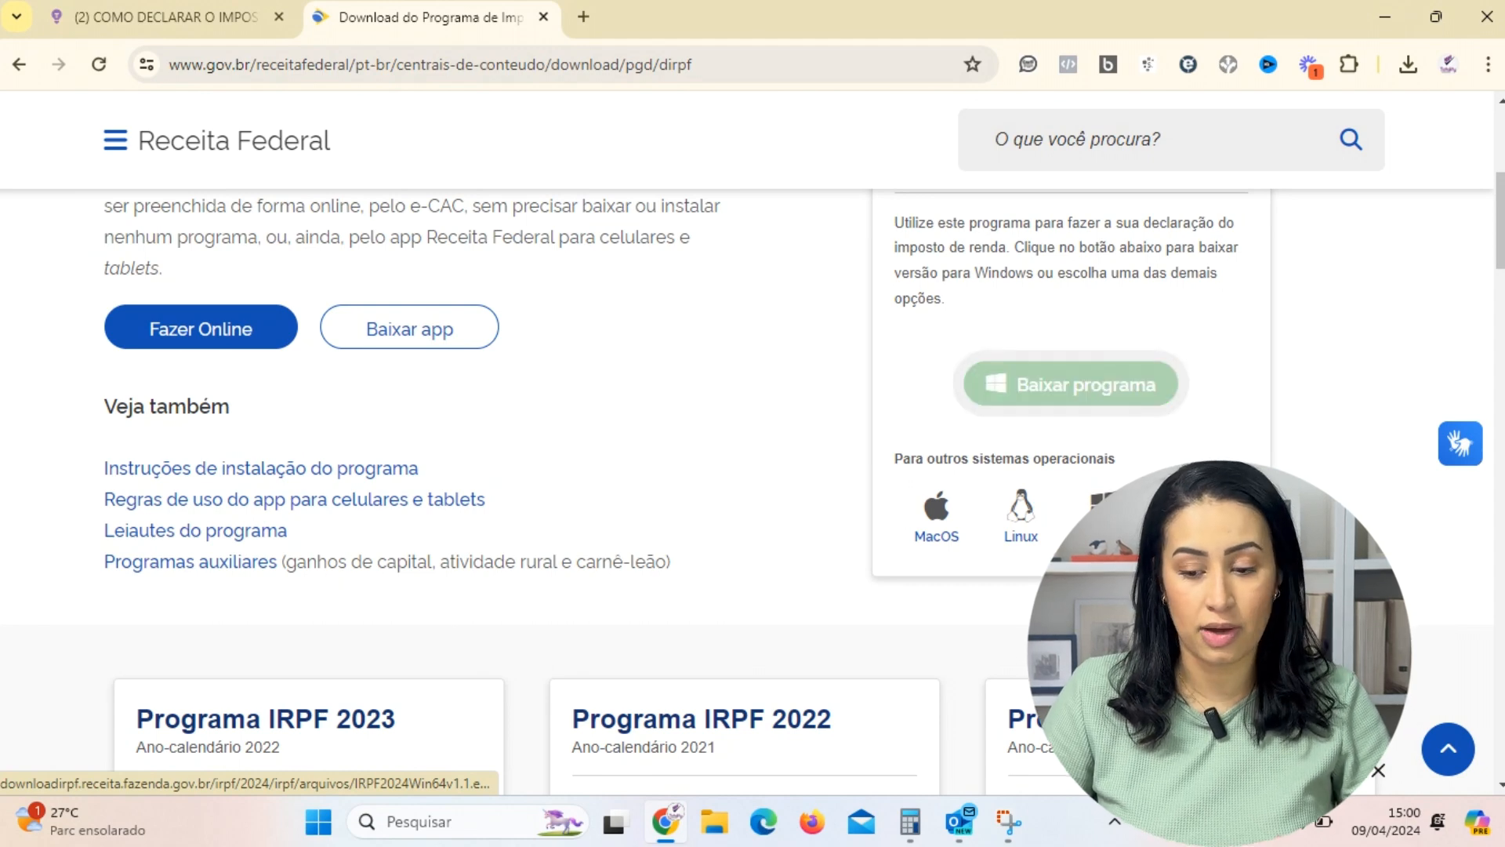
pyautogui.click(1071, 384)
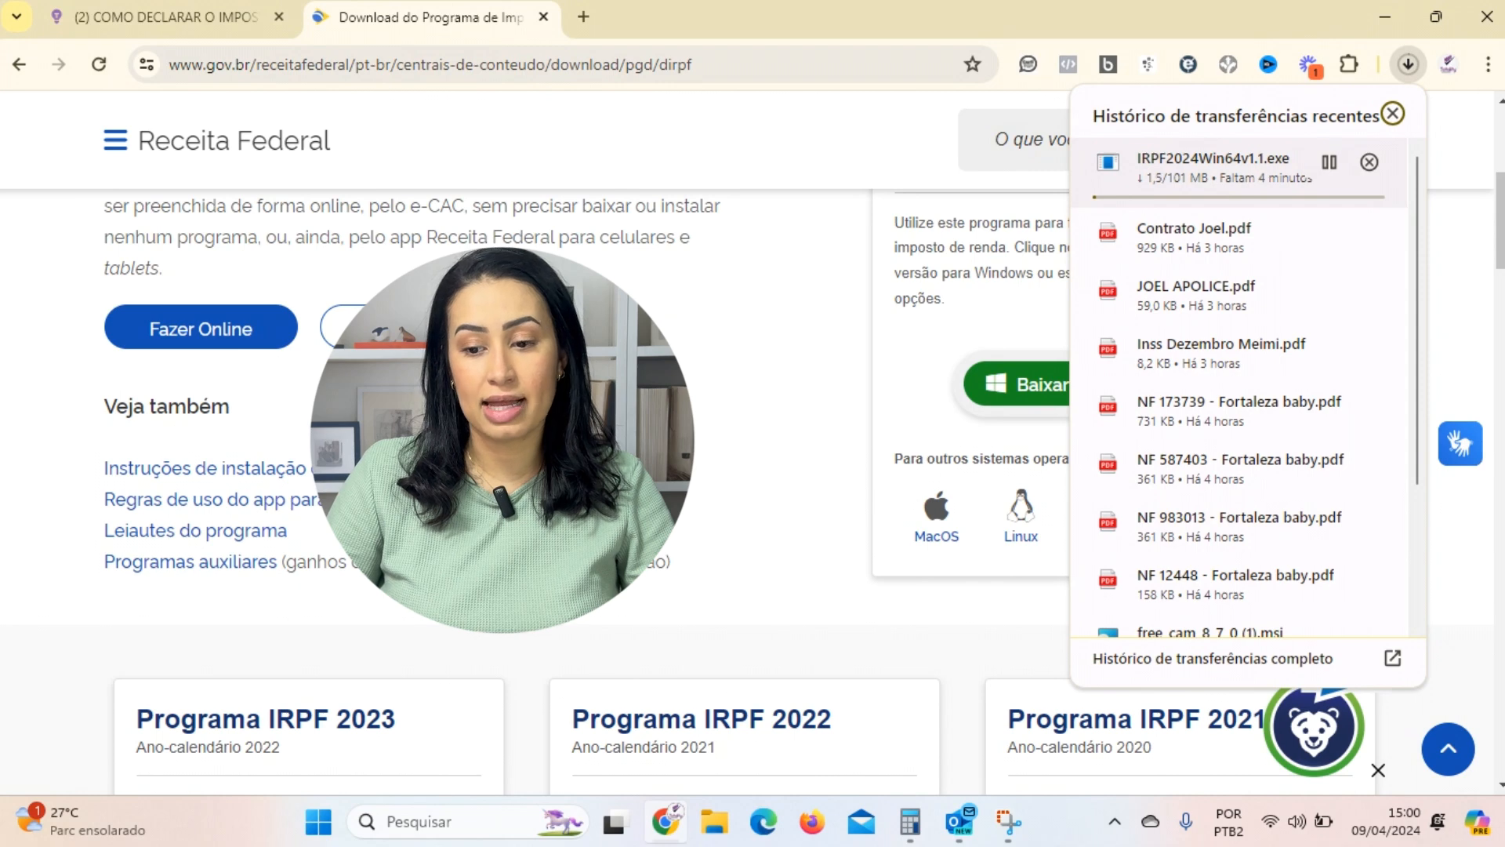
pyautogui.click(1328, 162)
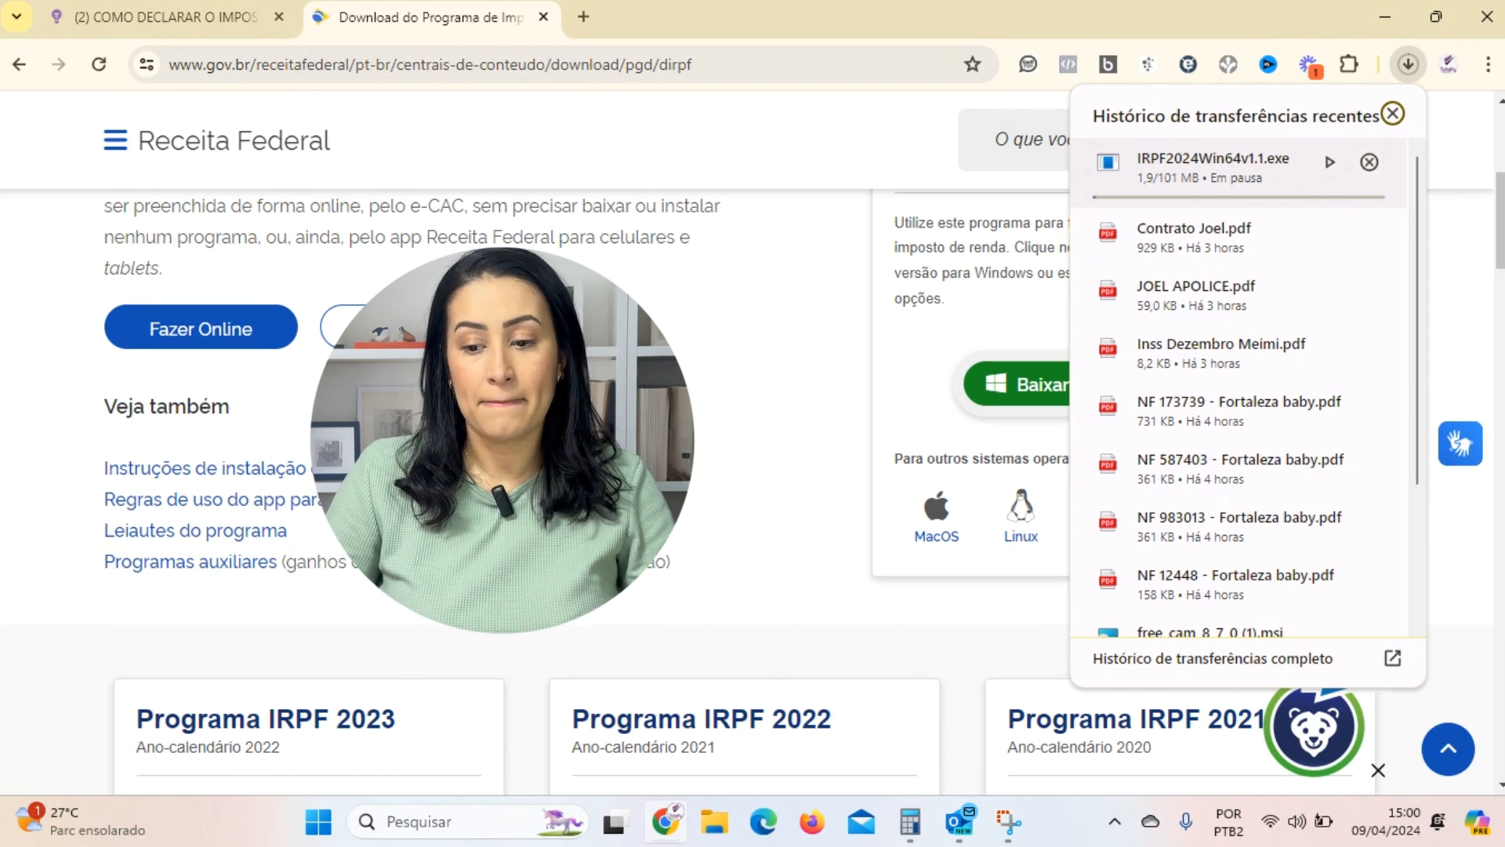
# Switch to File Explorer and search the Downloads folder for "irpf"
pyautogui.click(715, 822)
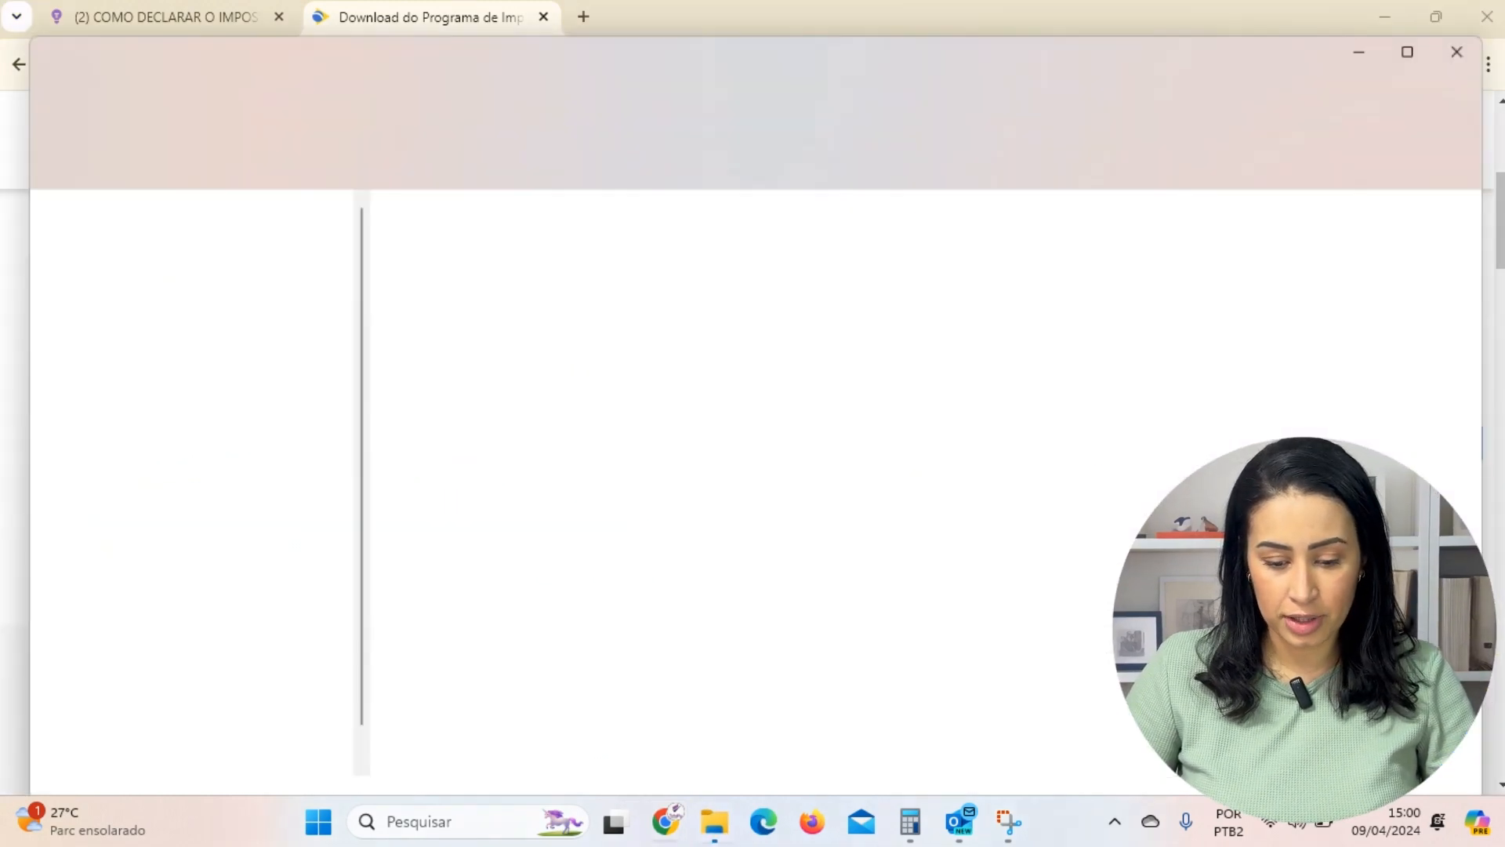
pyautogui.click(103, 385)
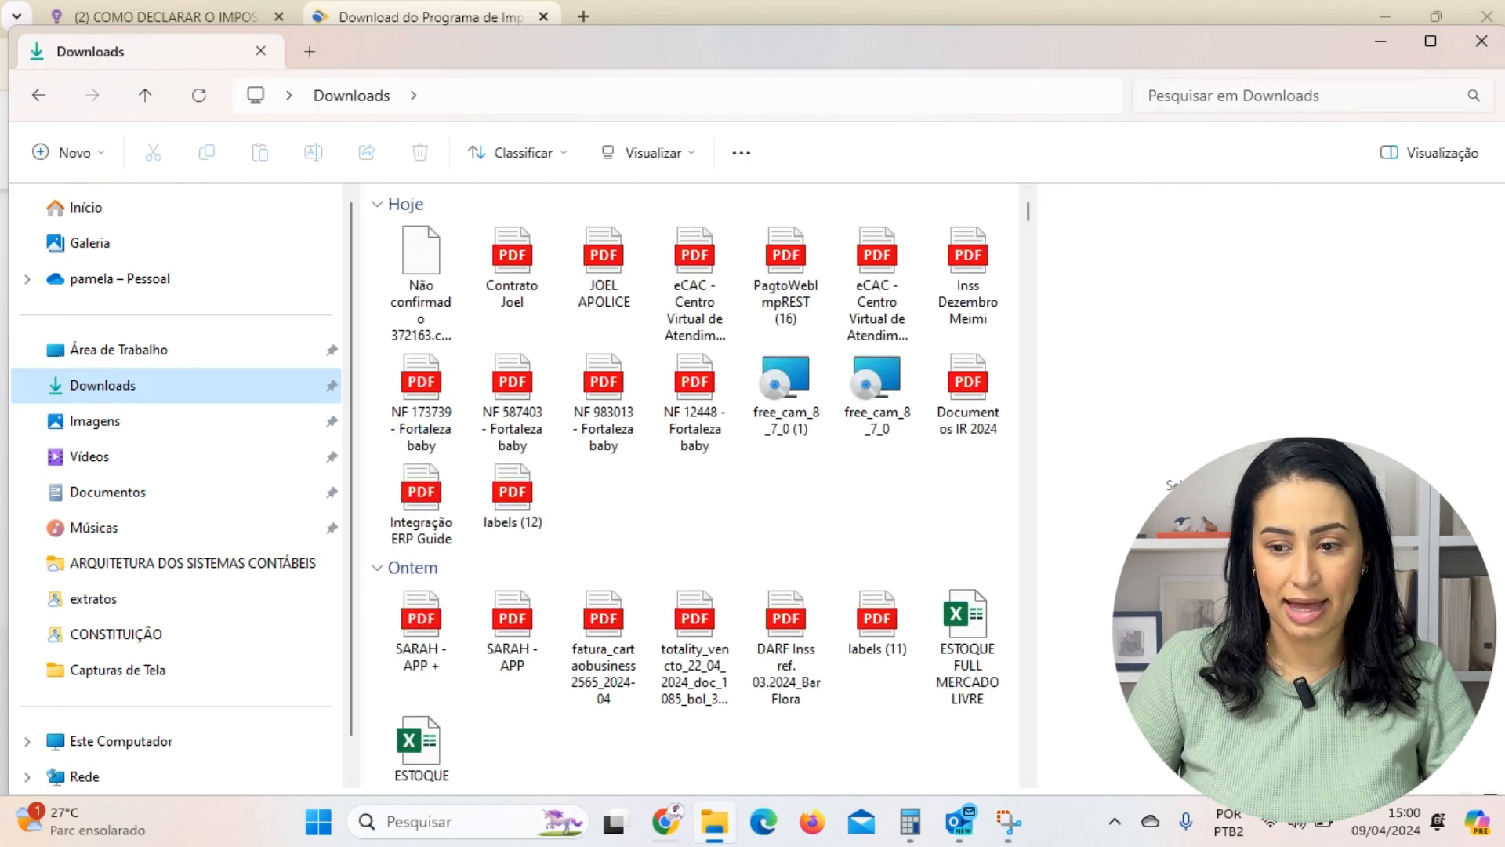
pyautogui.click(1234, 96)
pyautogui.write('ip')
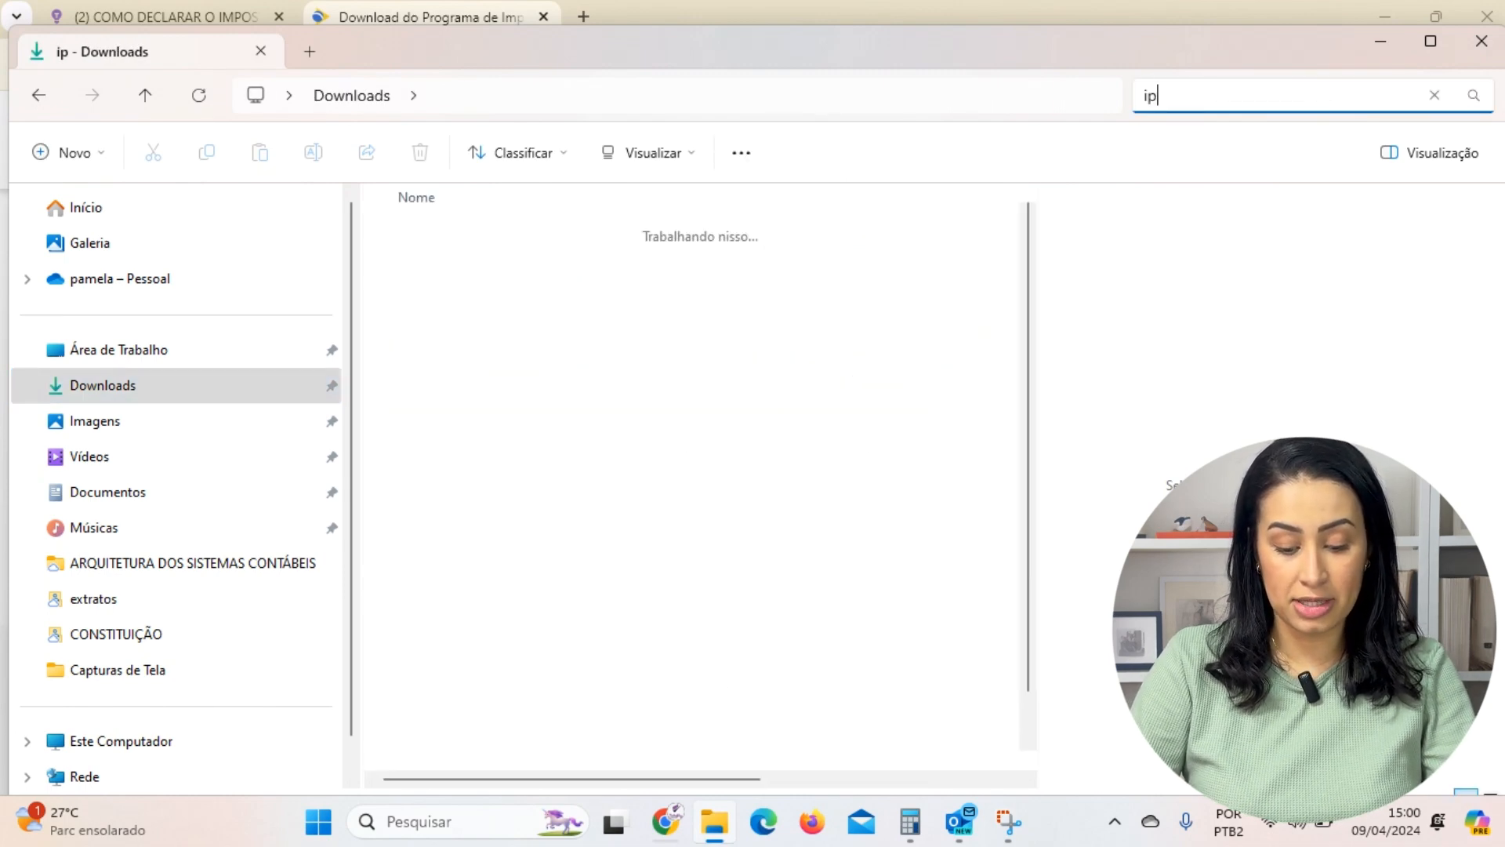
pyautogui.press('BackSpace')
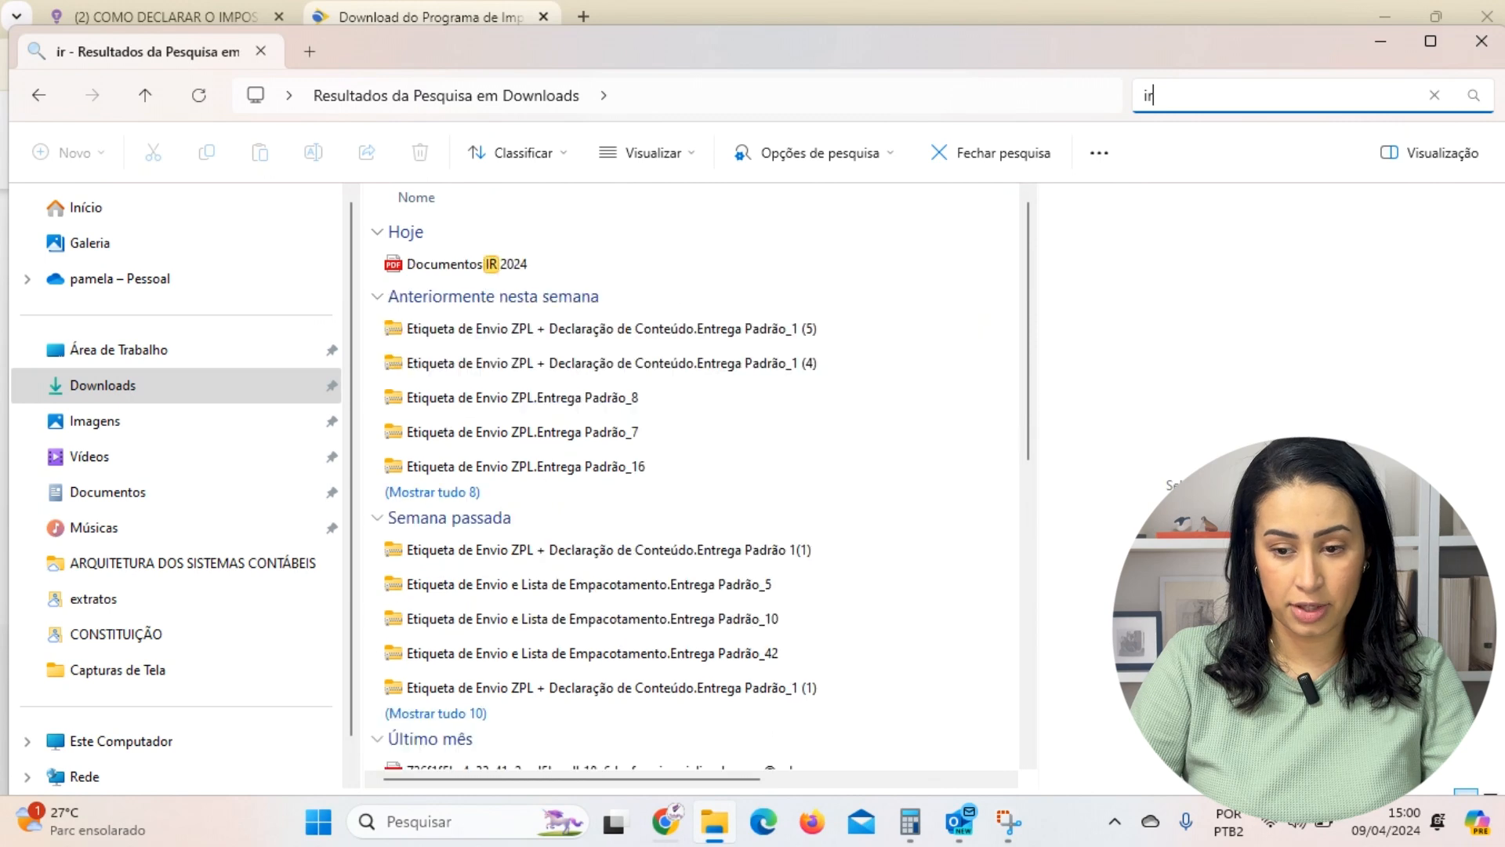
pyautogui.write('rpf')
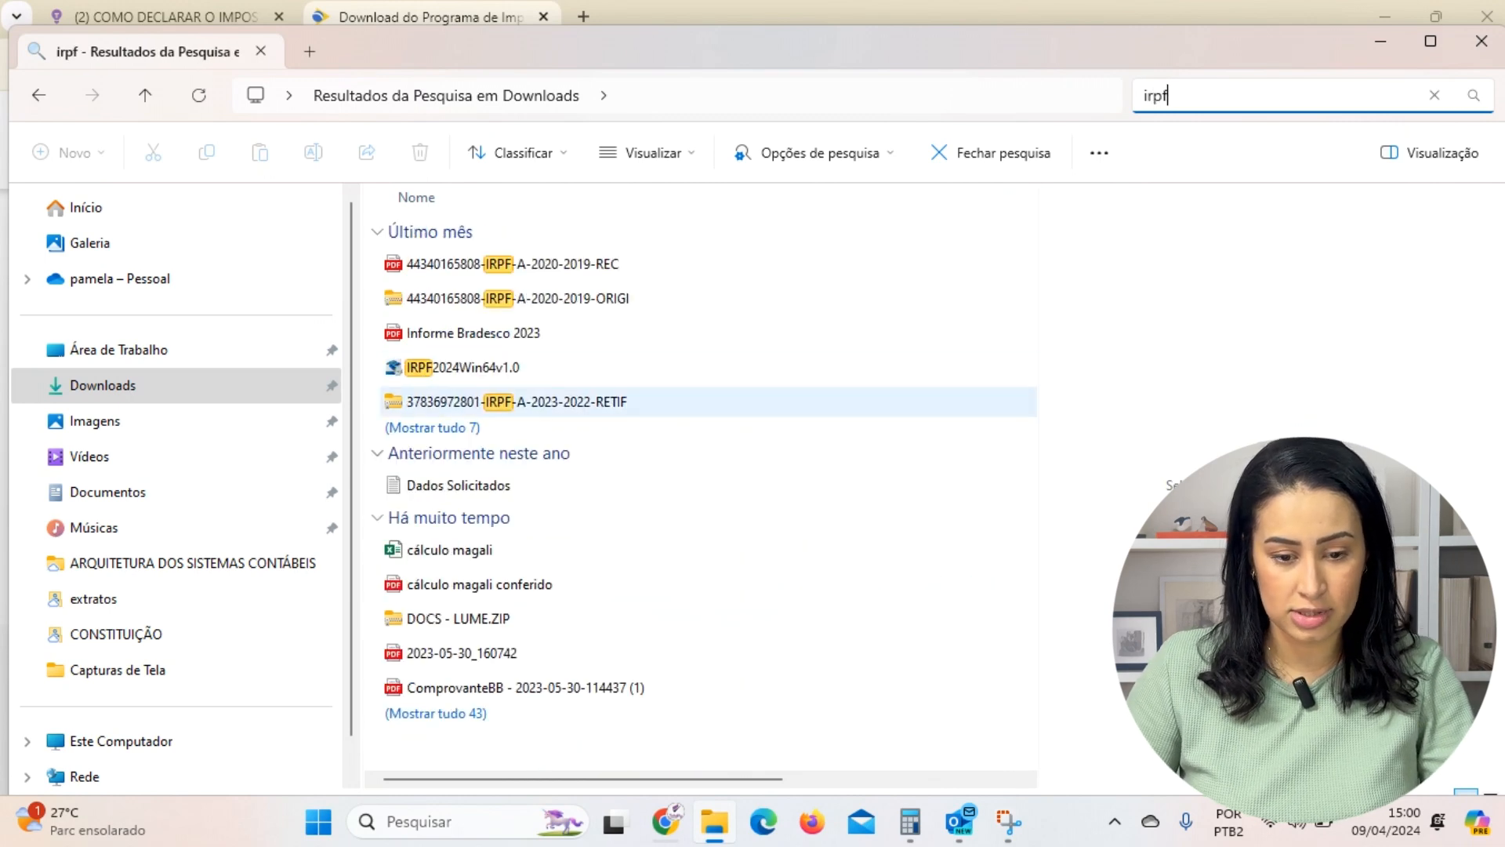
# Run the IRPF2024Win64v1.0 installer, updating the existing installation with a desktop shortcut, and finish the setup
pyautogui.click(463, 368)
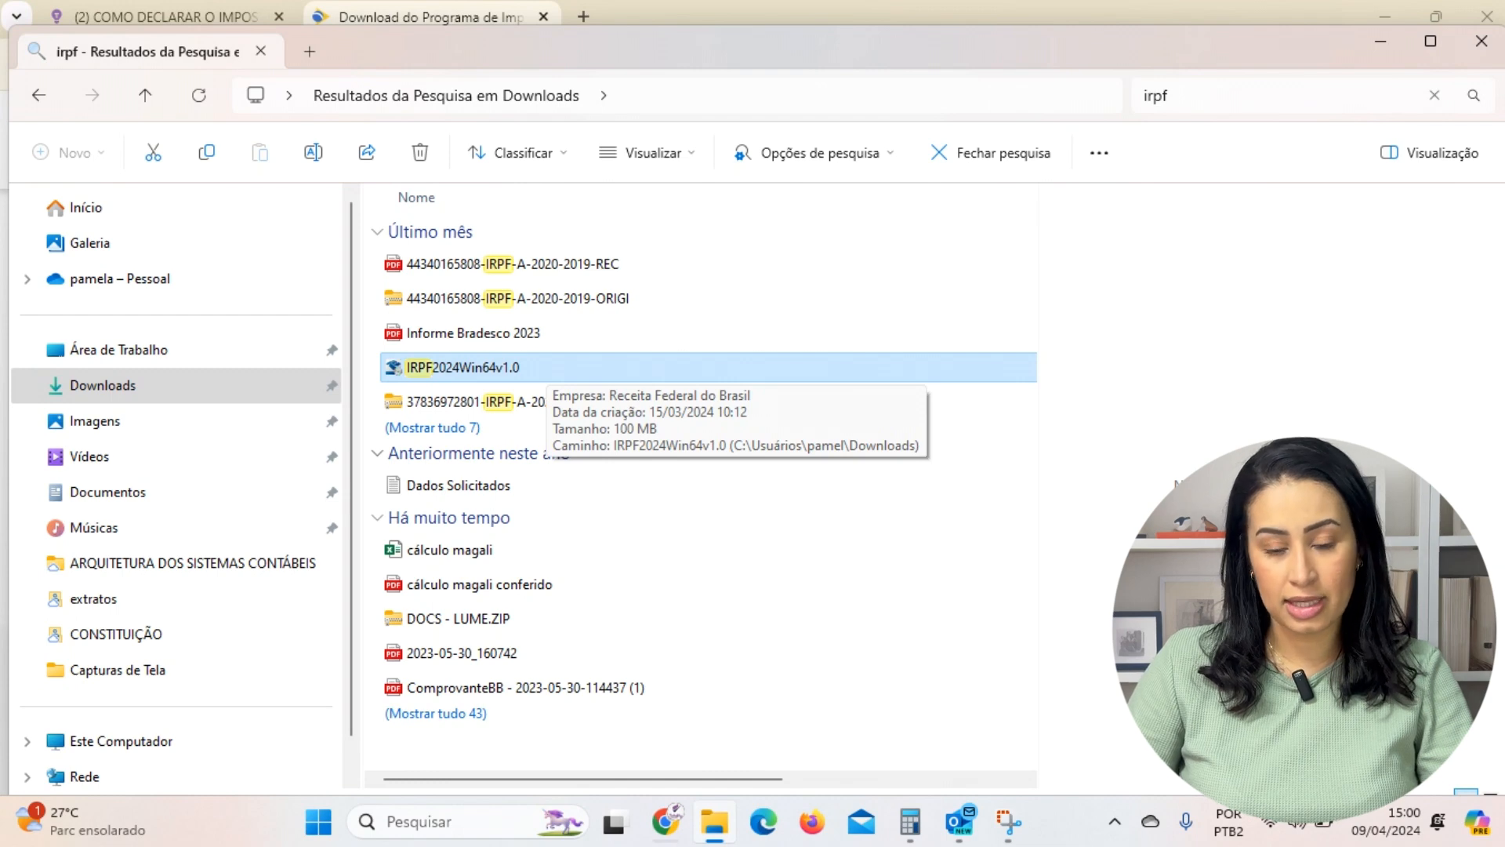
pyautogui.doubleClick(546, 368)
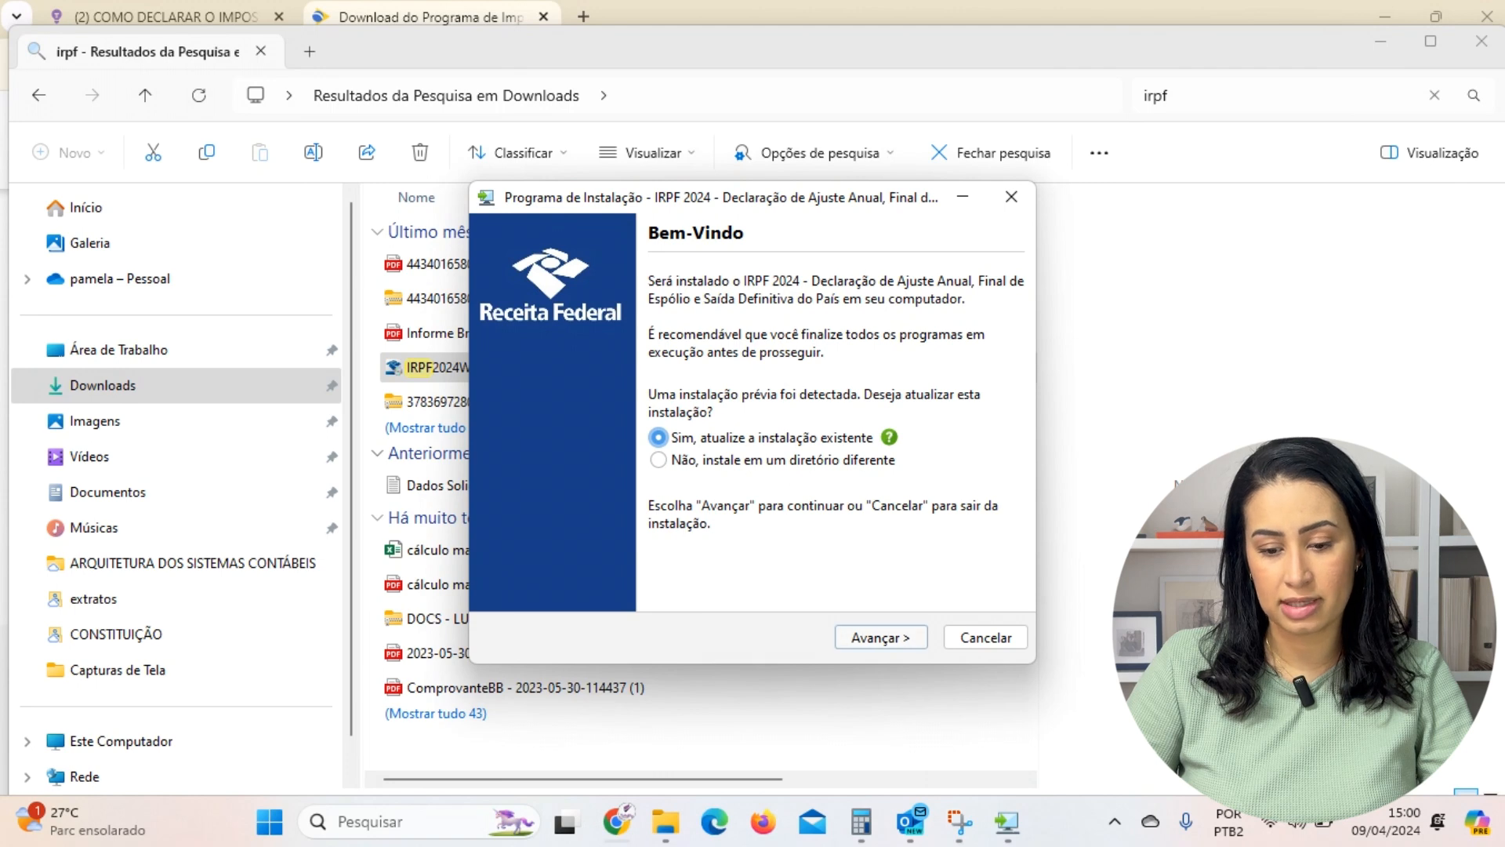
pyautogui.press('Return')
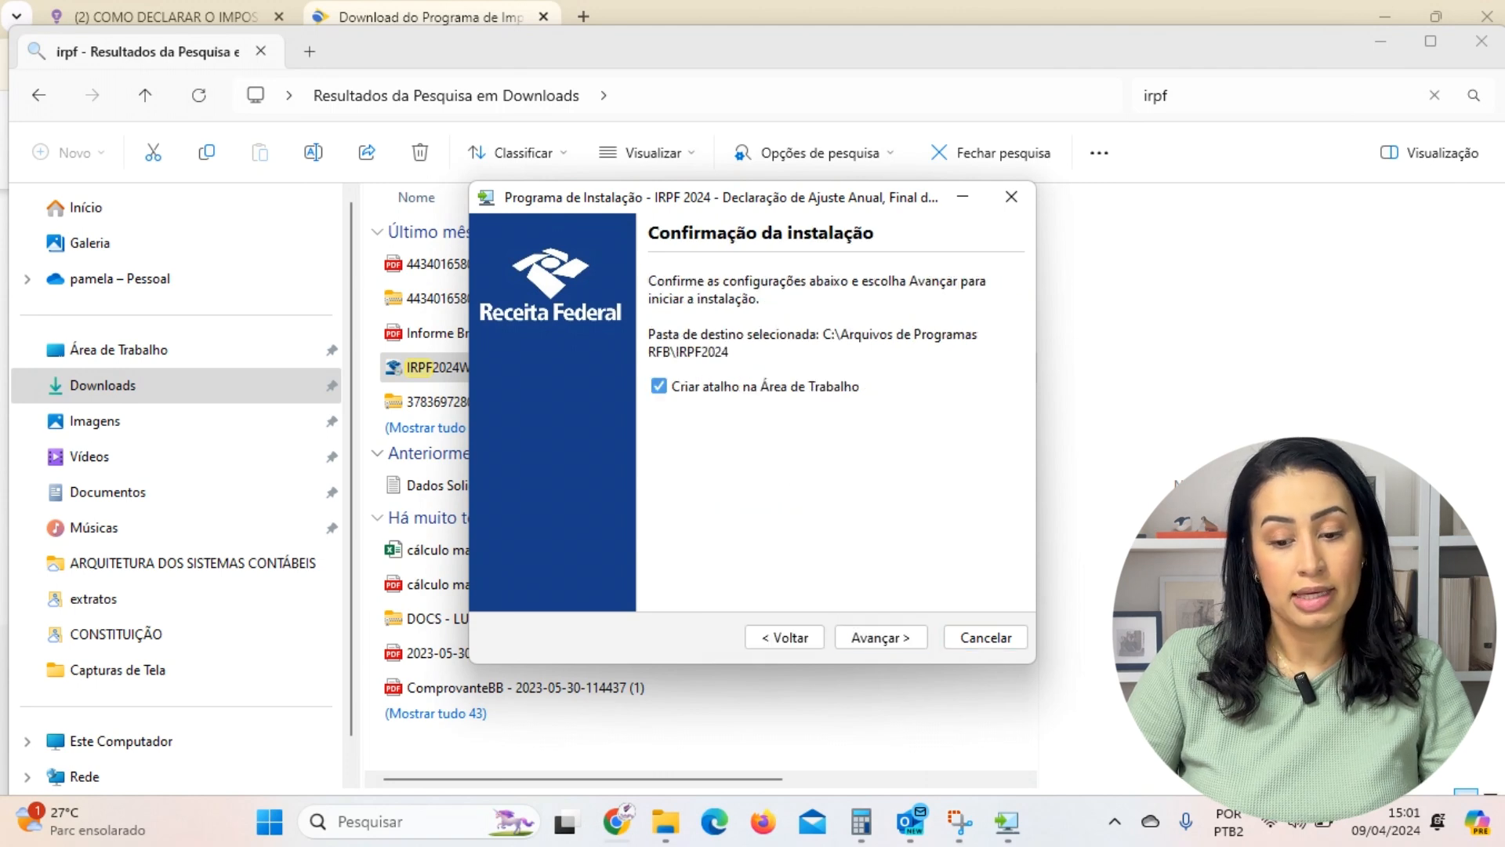
pyautogui.press('Return')
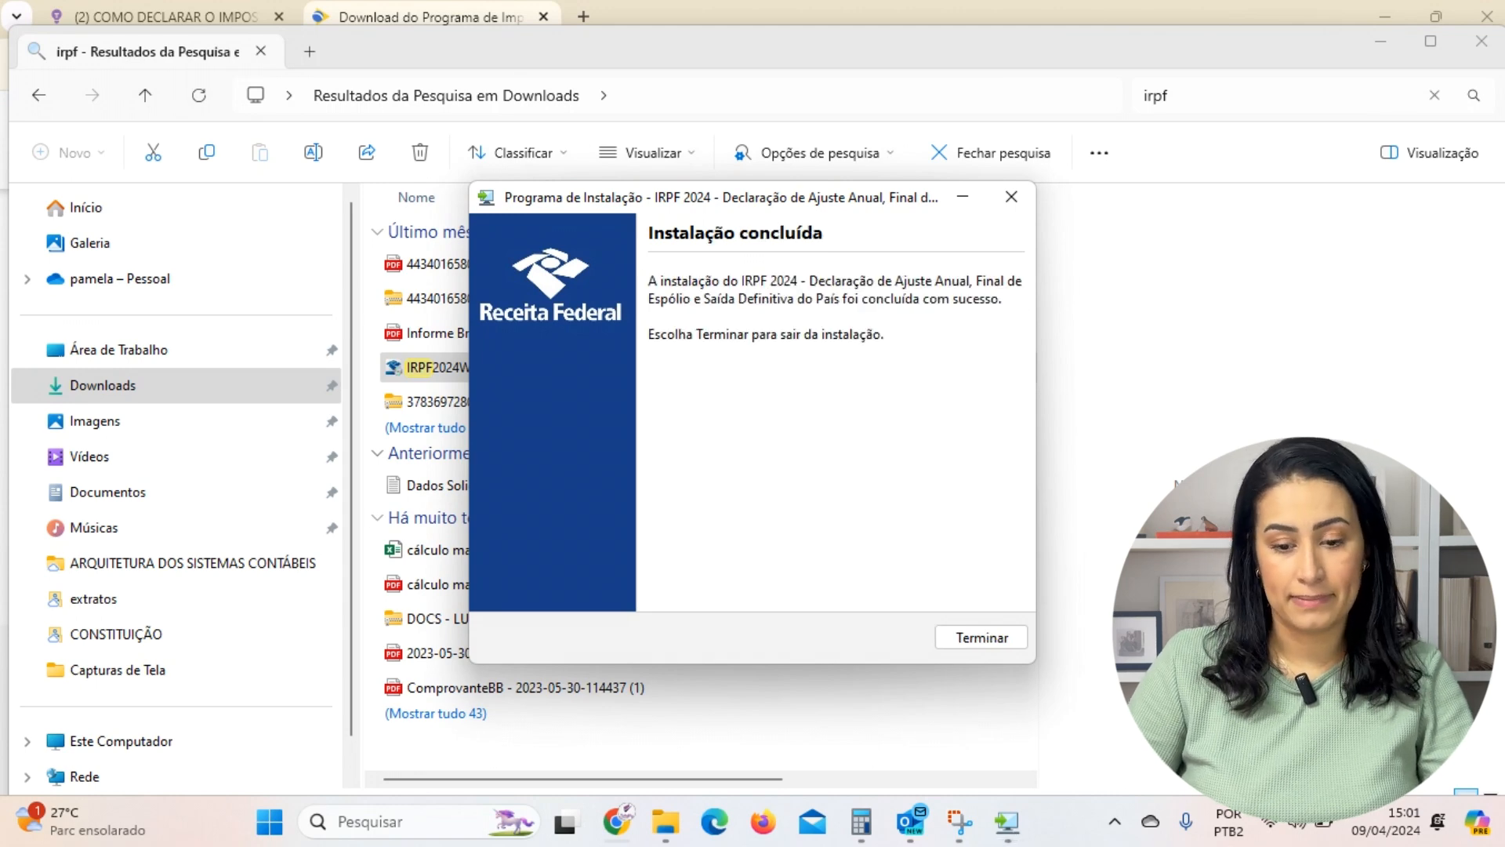
pyautogui.click(982, 637)
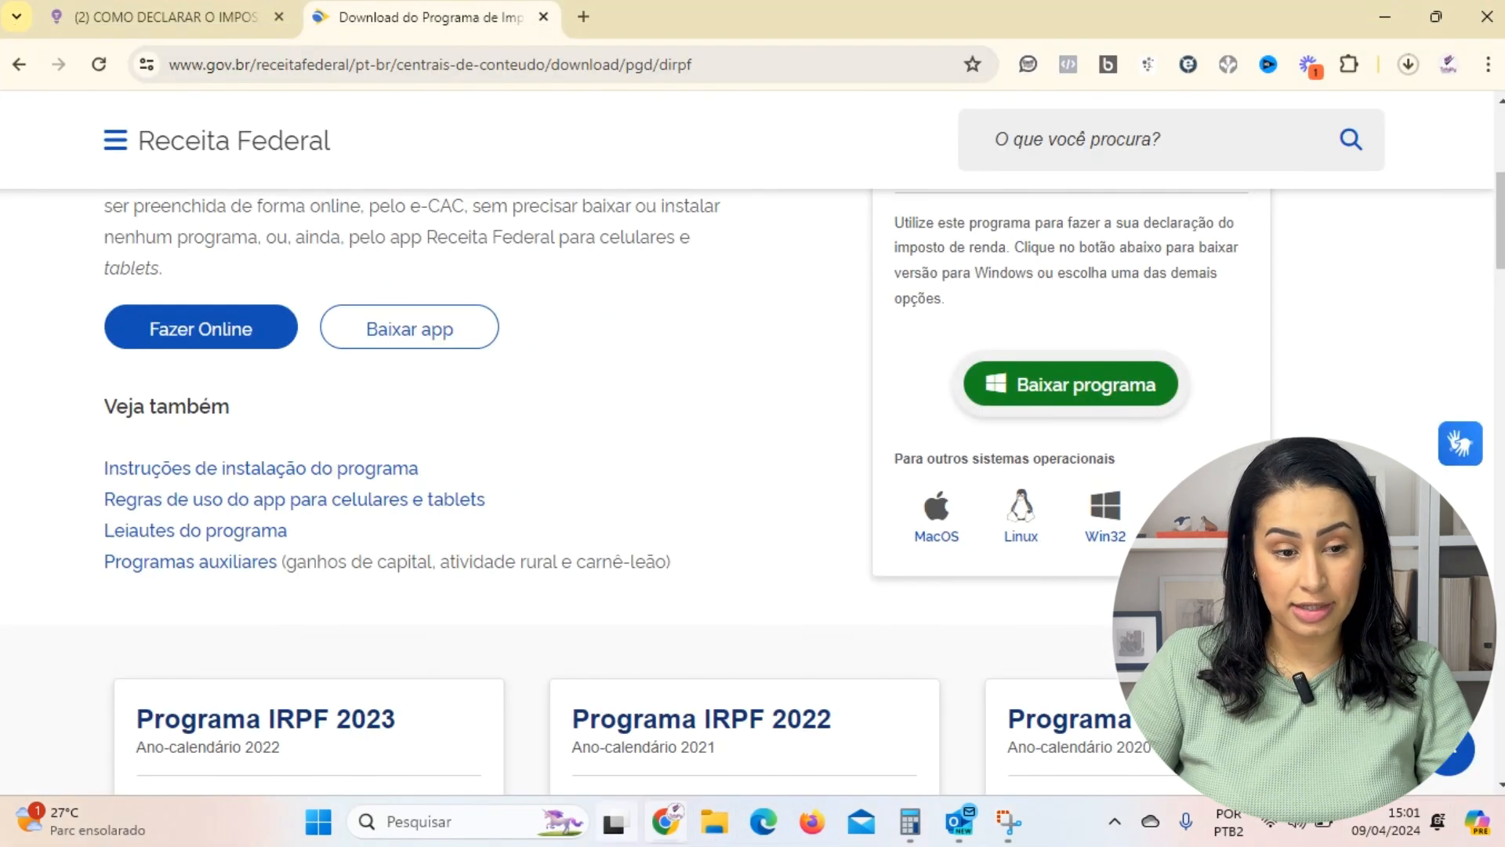
# Search Windows for "irp" and launch the IRPF 2024 program
pyautogui.click(462, 821)
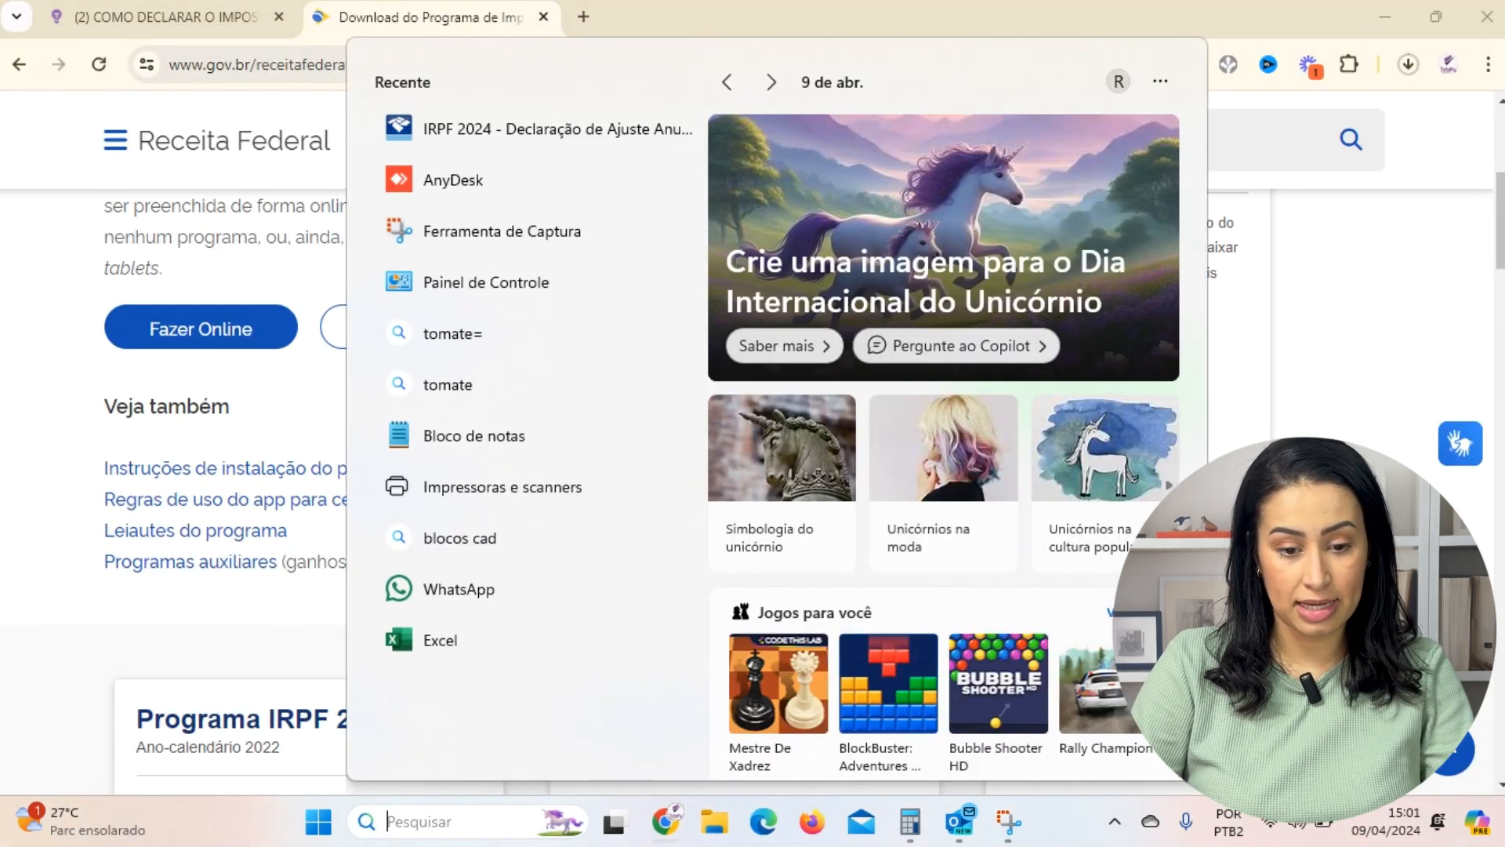
pyautogui.write('irp')
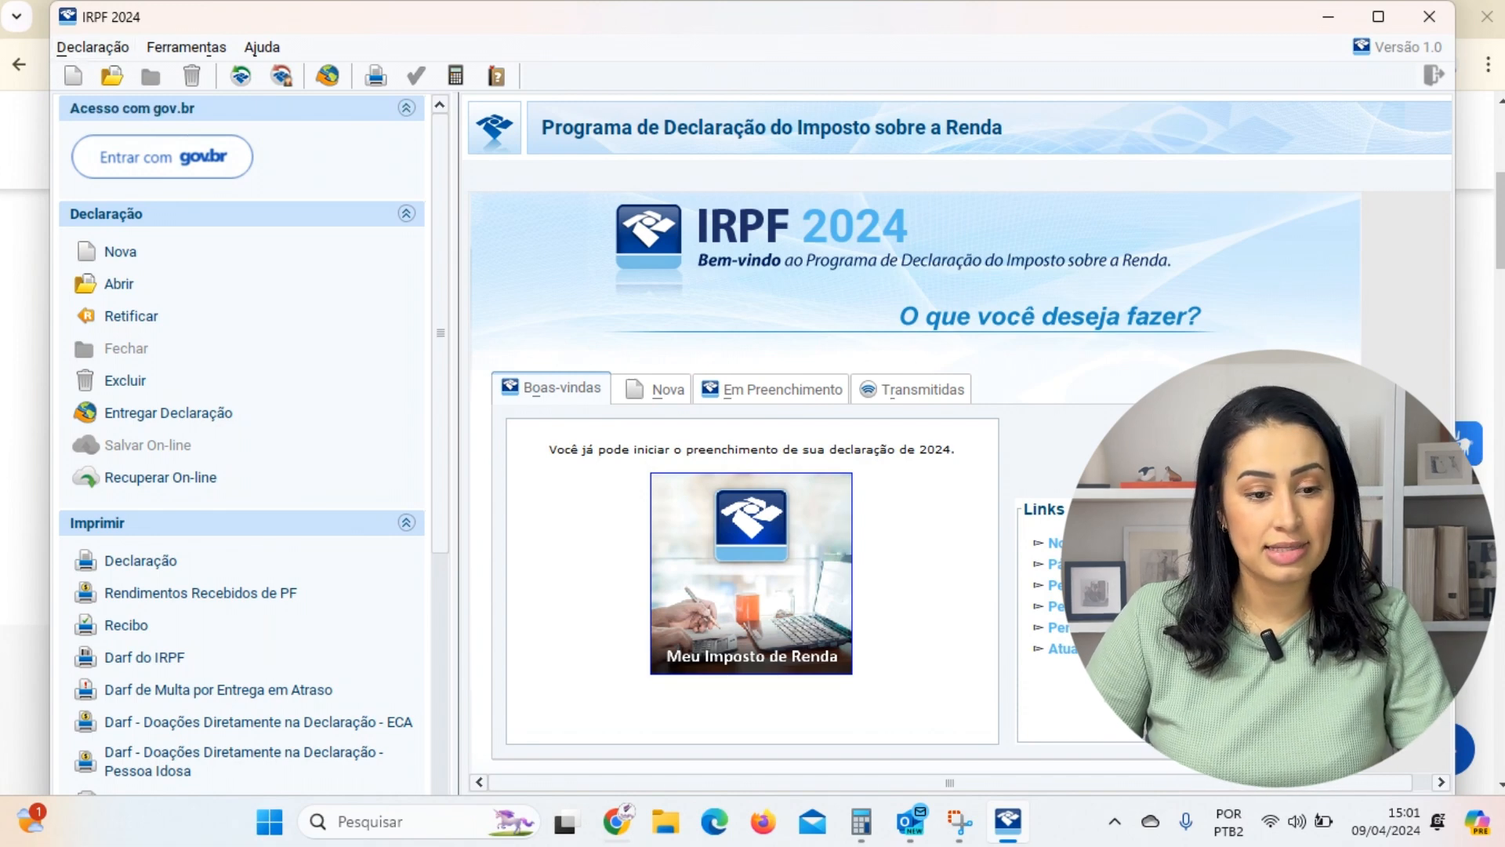
# Examine the declaration commands and the printable documents, including the receipt, the Darf types, Relação de Declarações and the income and health plan reports
pyautogui.click(93, 47)
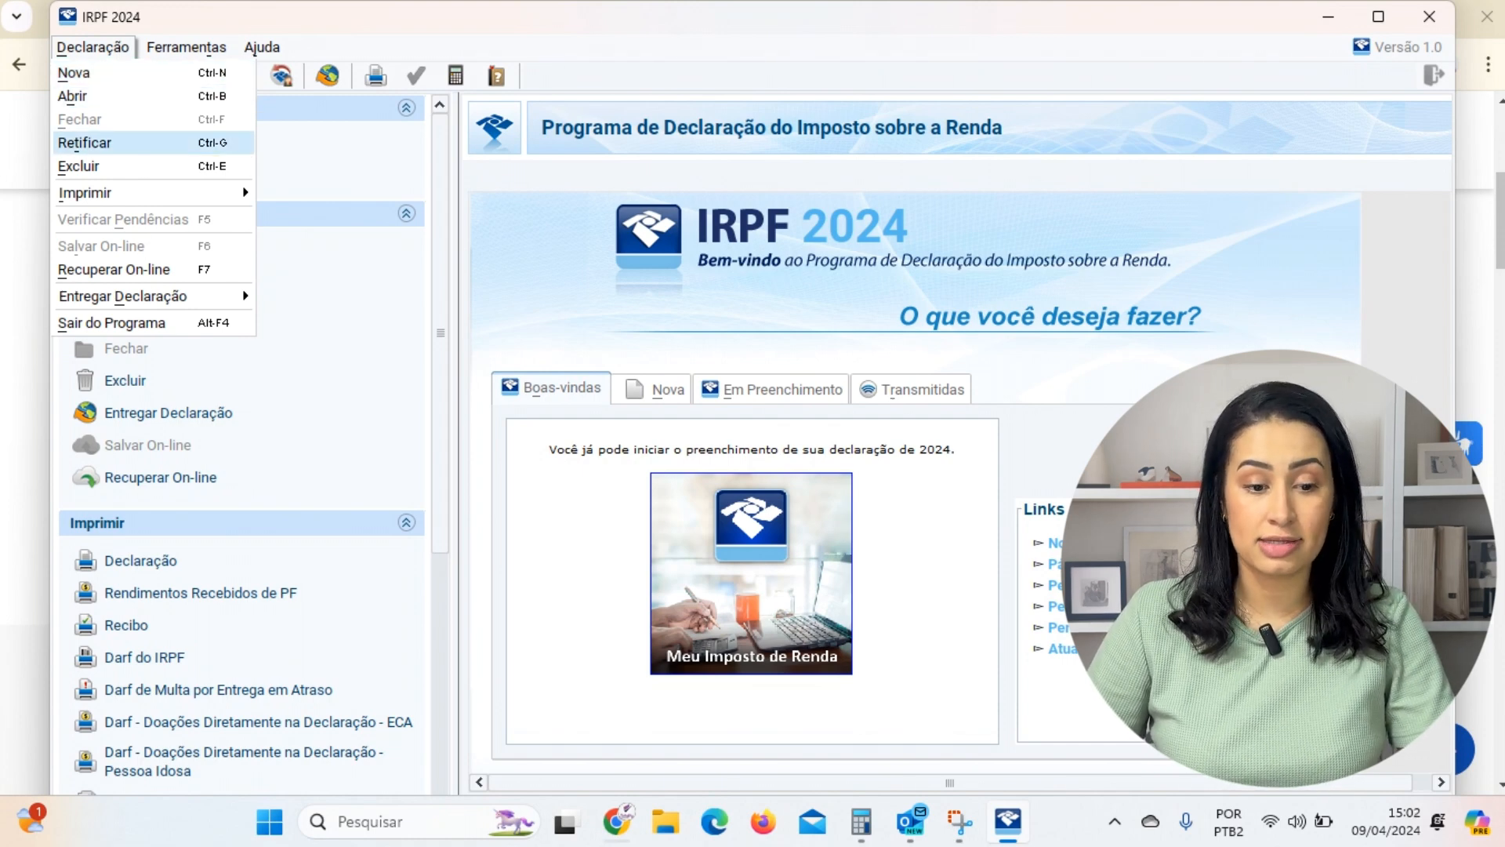
pyautogui.moveTo(152, 193)
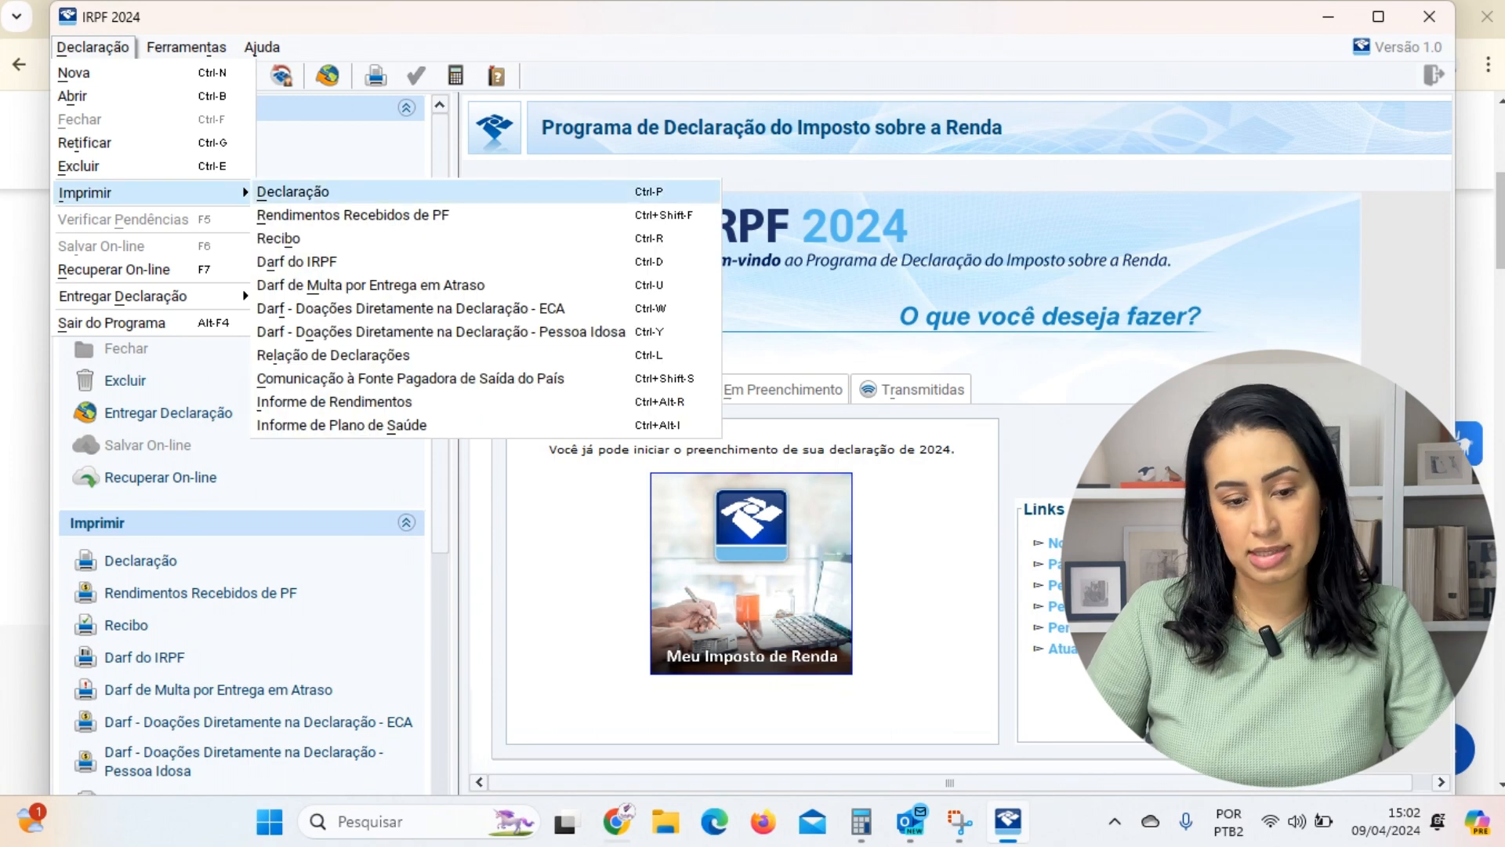
pyautogui.press('Down')
pyautogui.press('Down')
pyautogui.press('Down')
pyautogui.press('Down')
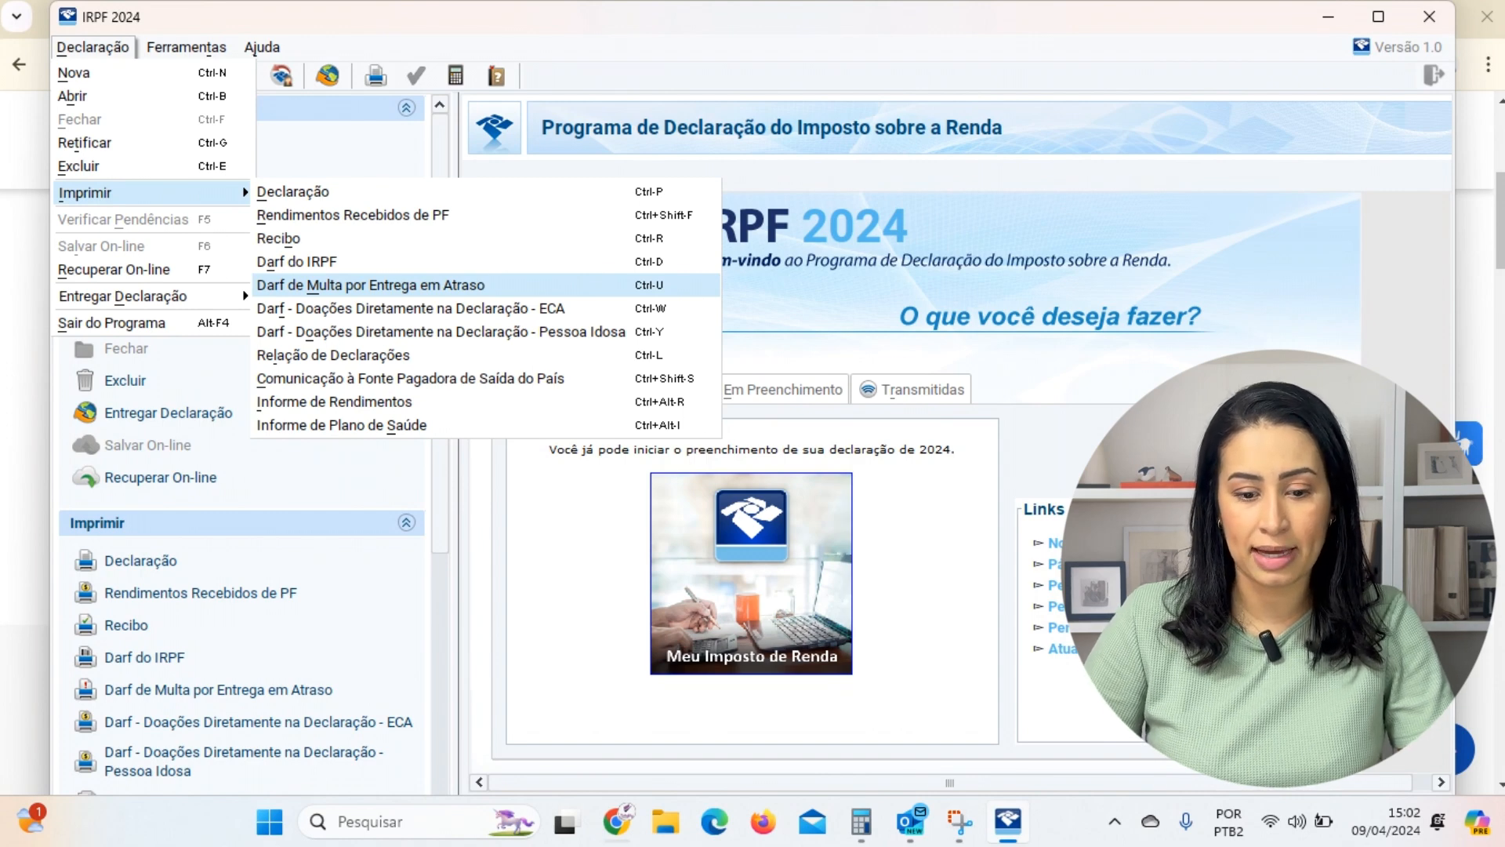
pyautogui.press('Down')
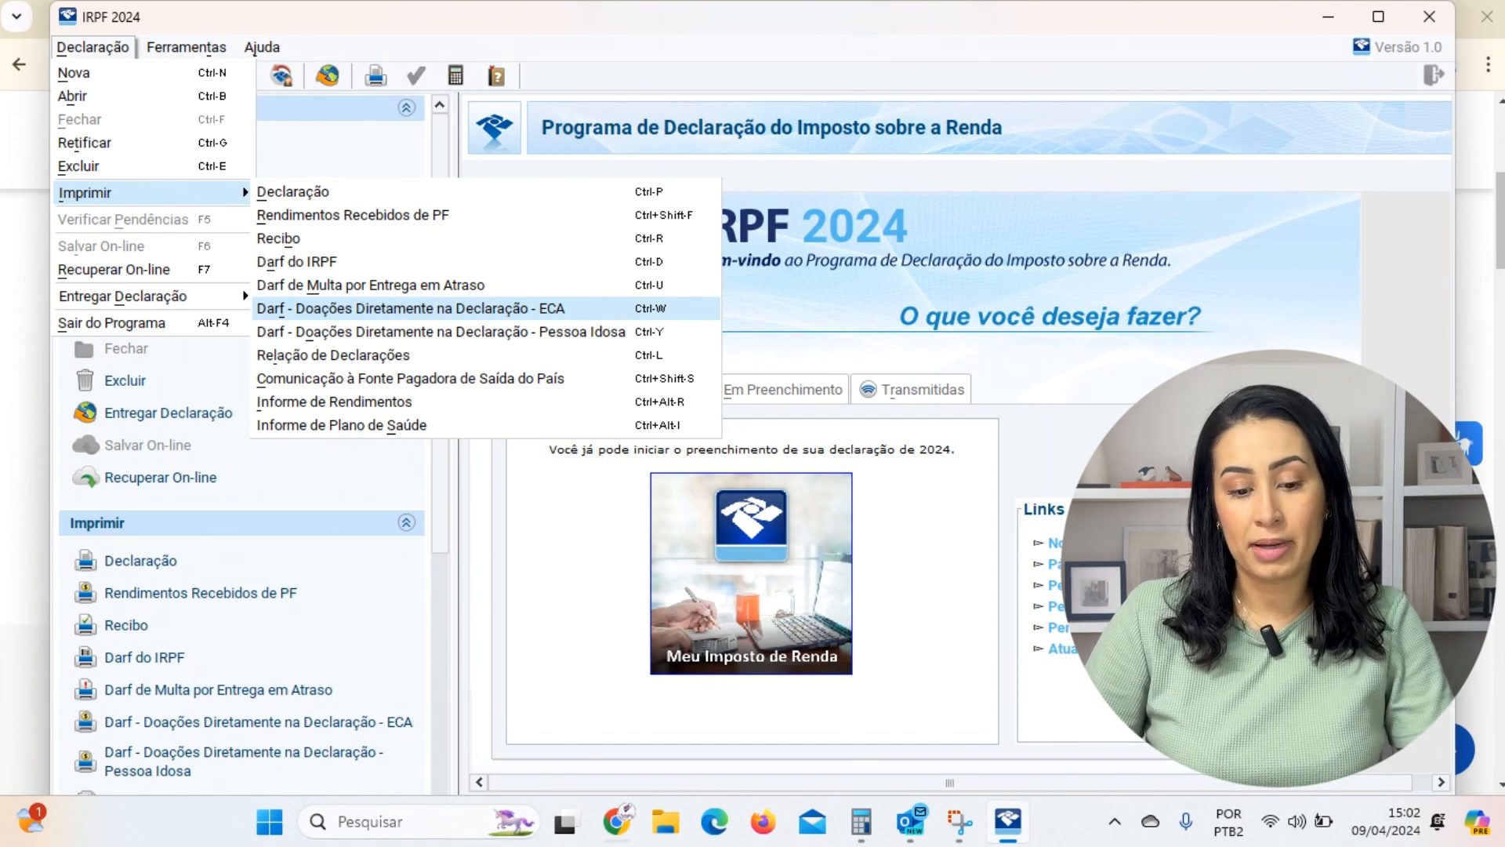
pyautogui.press('Down')
pyautogui.press('Down')
pyautogui.press('Up')
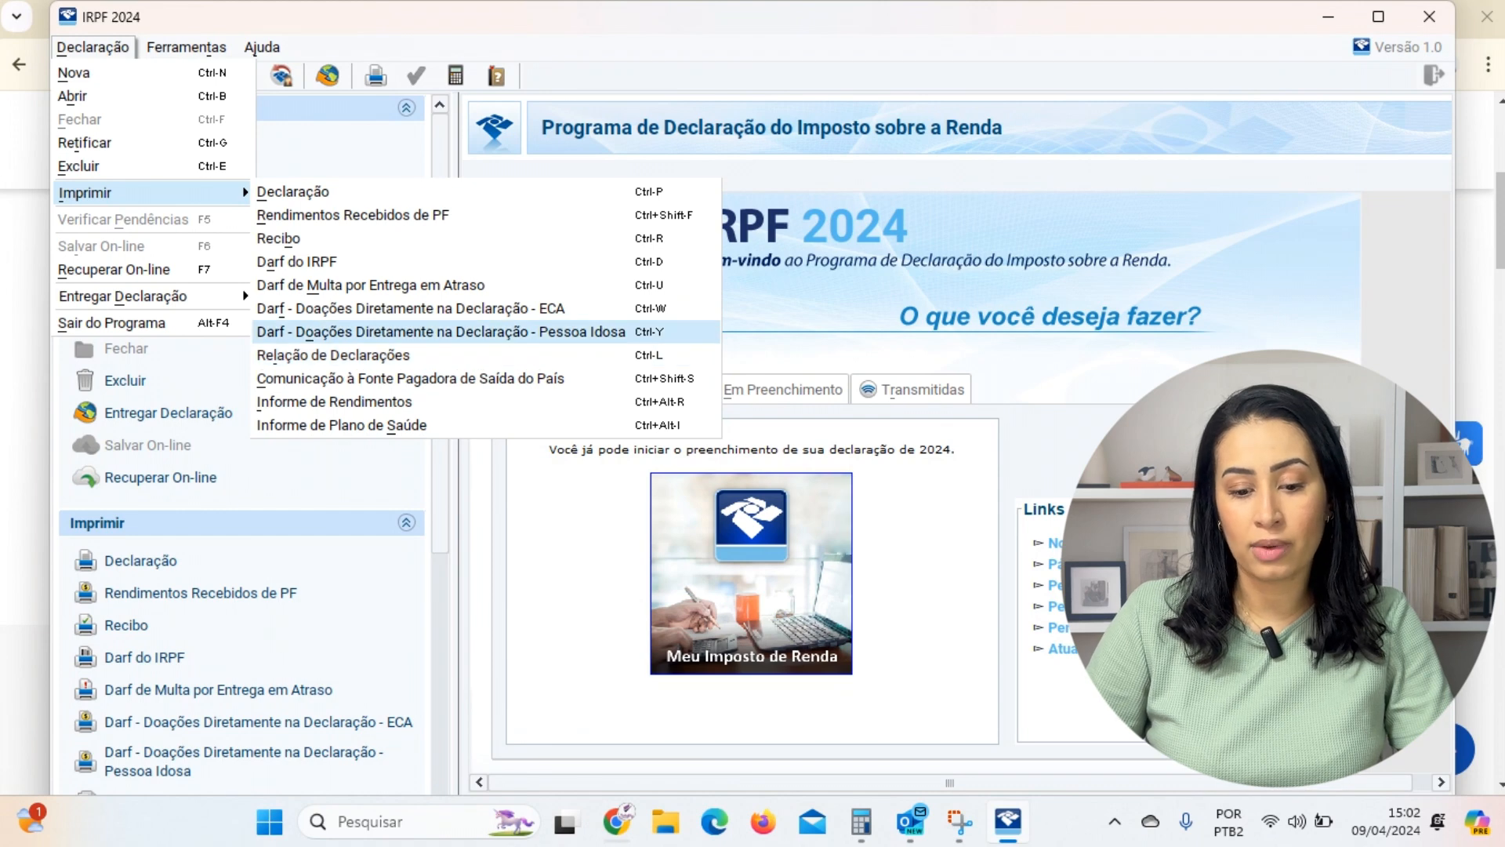
pyautogui.press('Down')
pyautogui.press('Down')
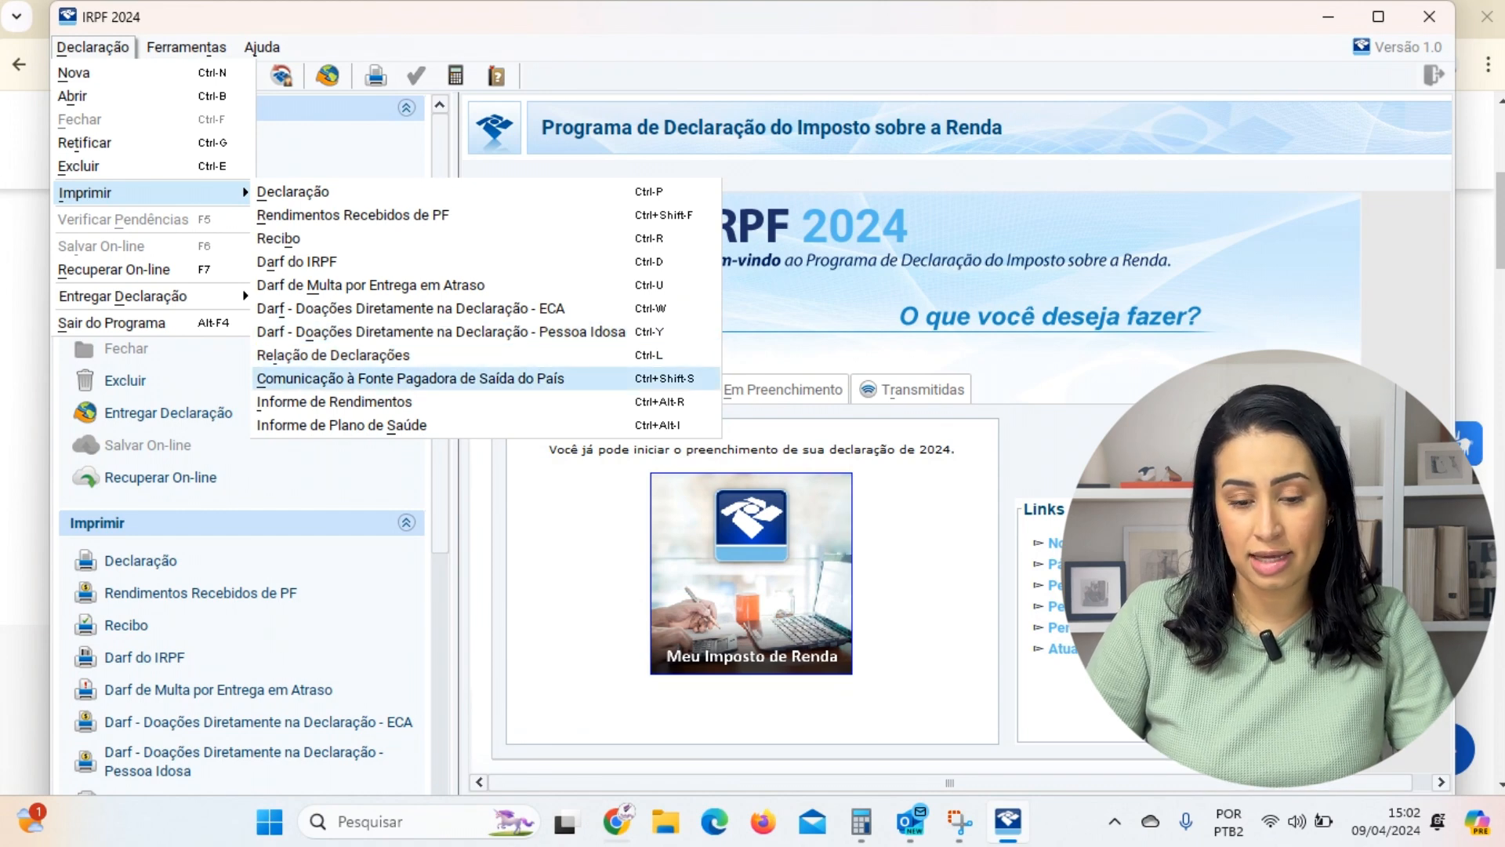
pyautogui.press('Up')
pyautogui.press('Down')
pyautogui.press('Down')
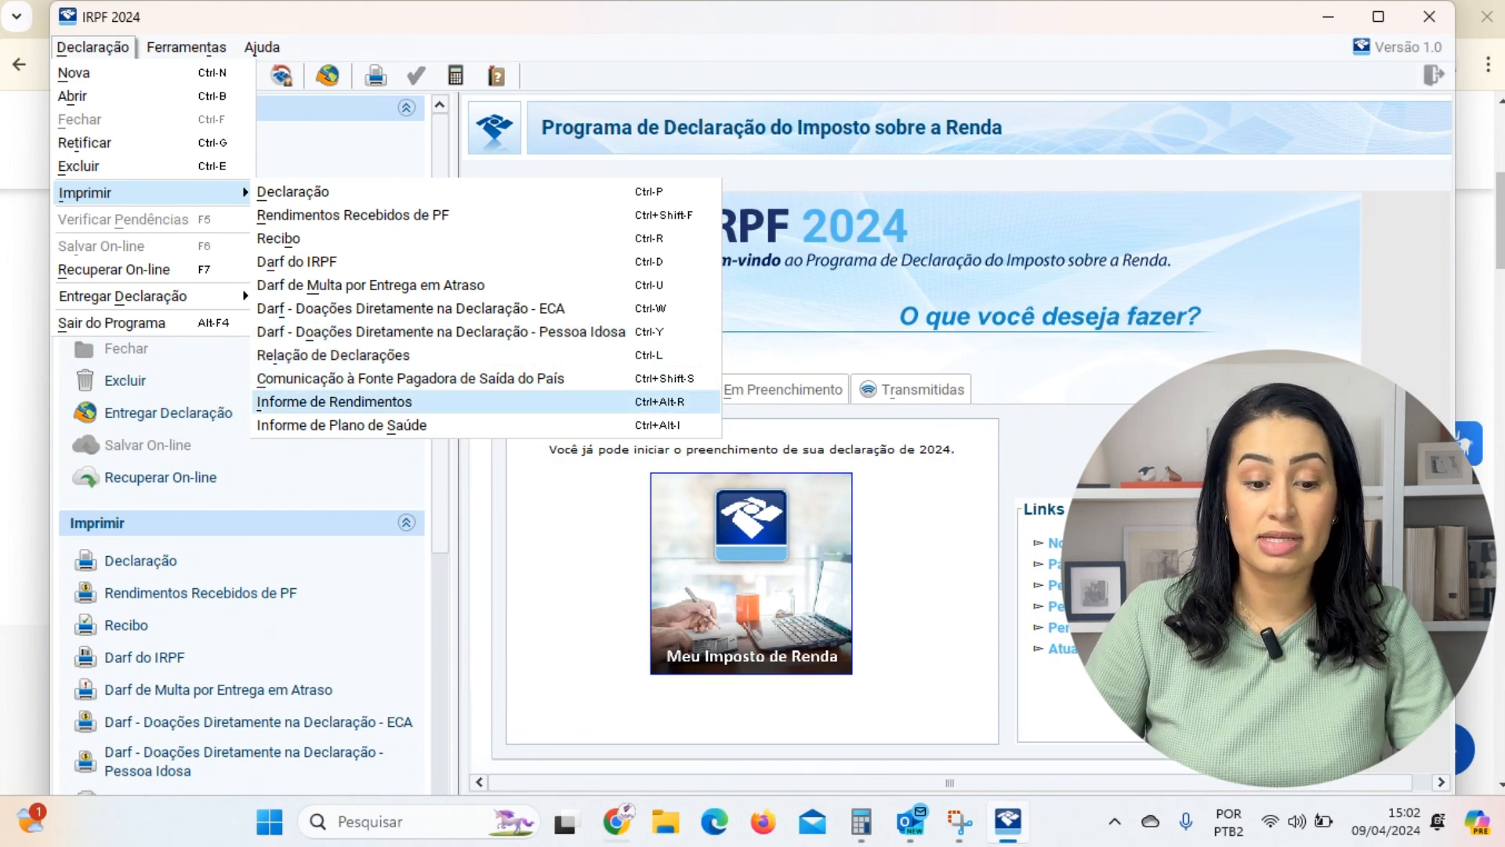
pyautogui.press('Down')
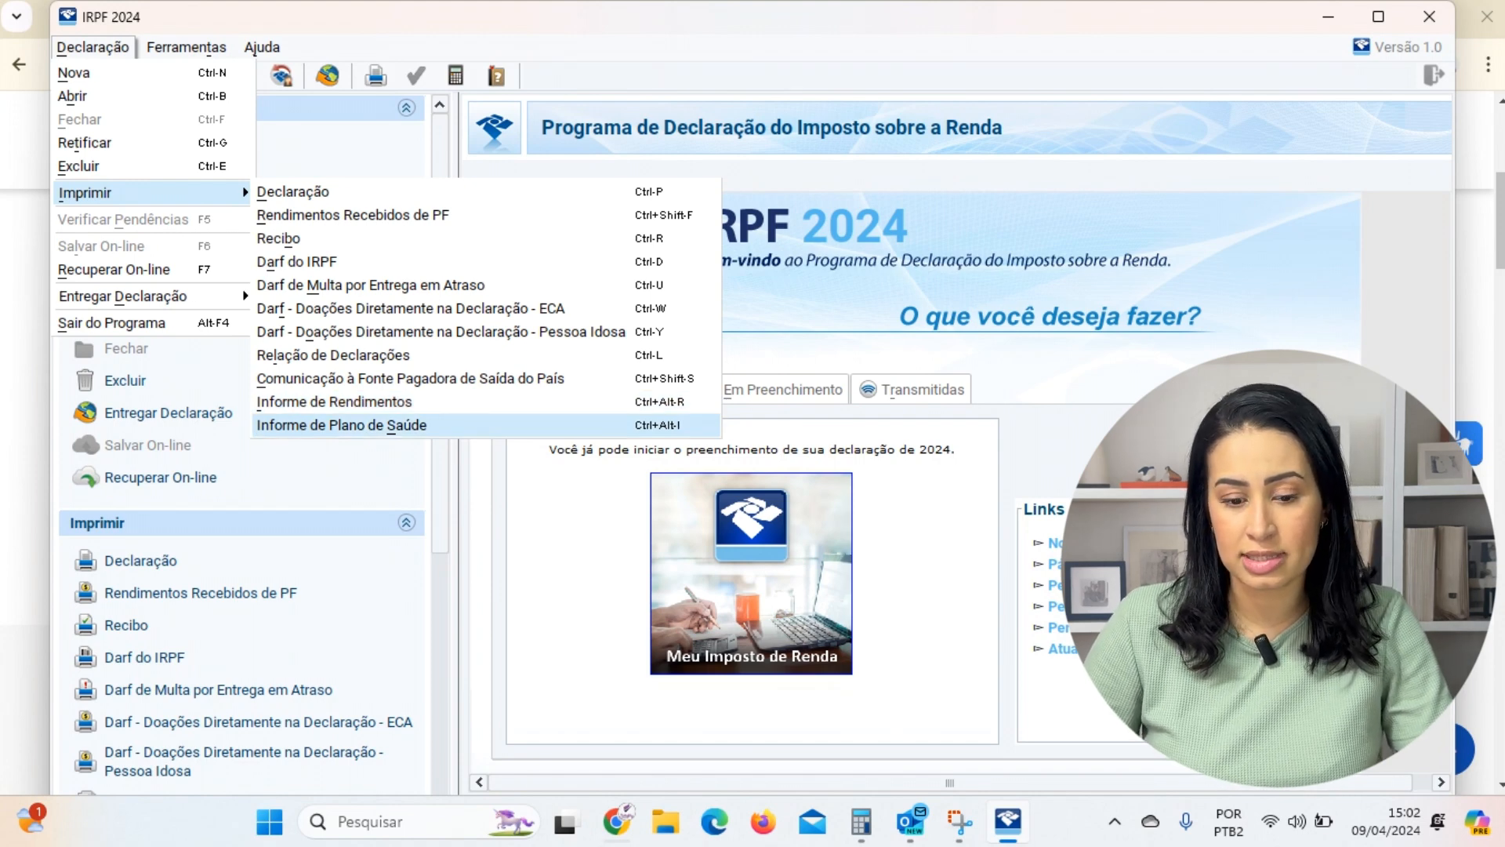
pyautogui.press('Up')
pyautogui.press('Up')
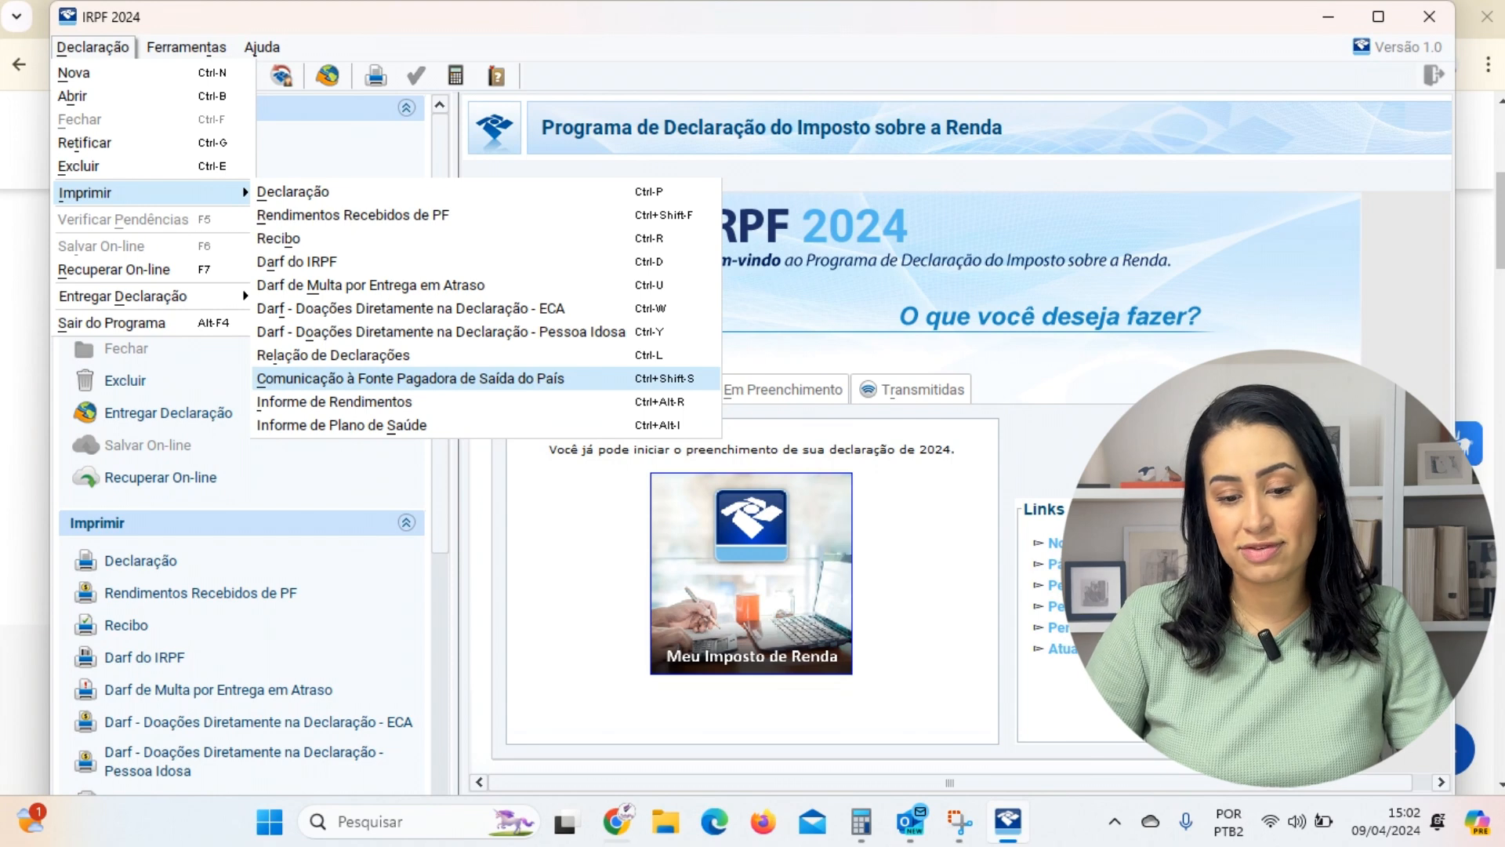
pyautogui.press('Up')
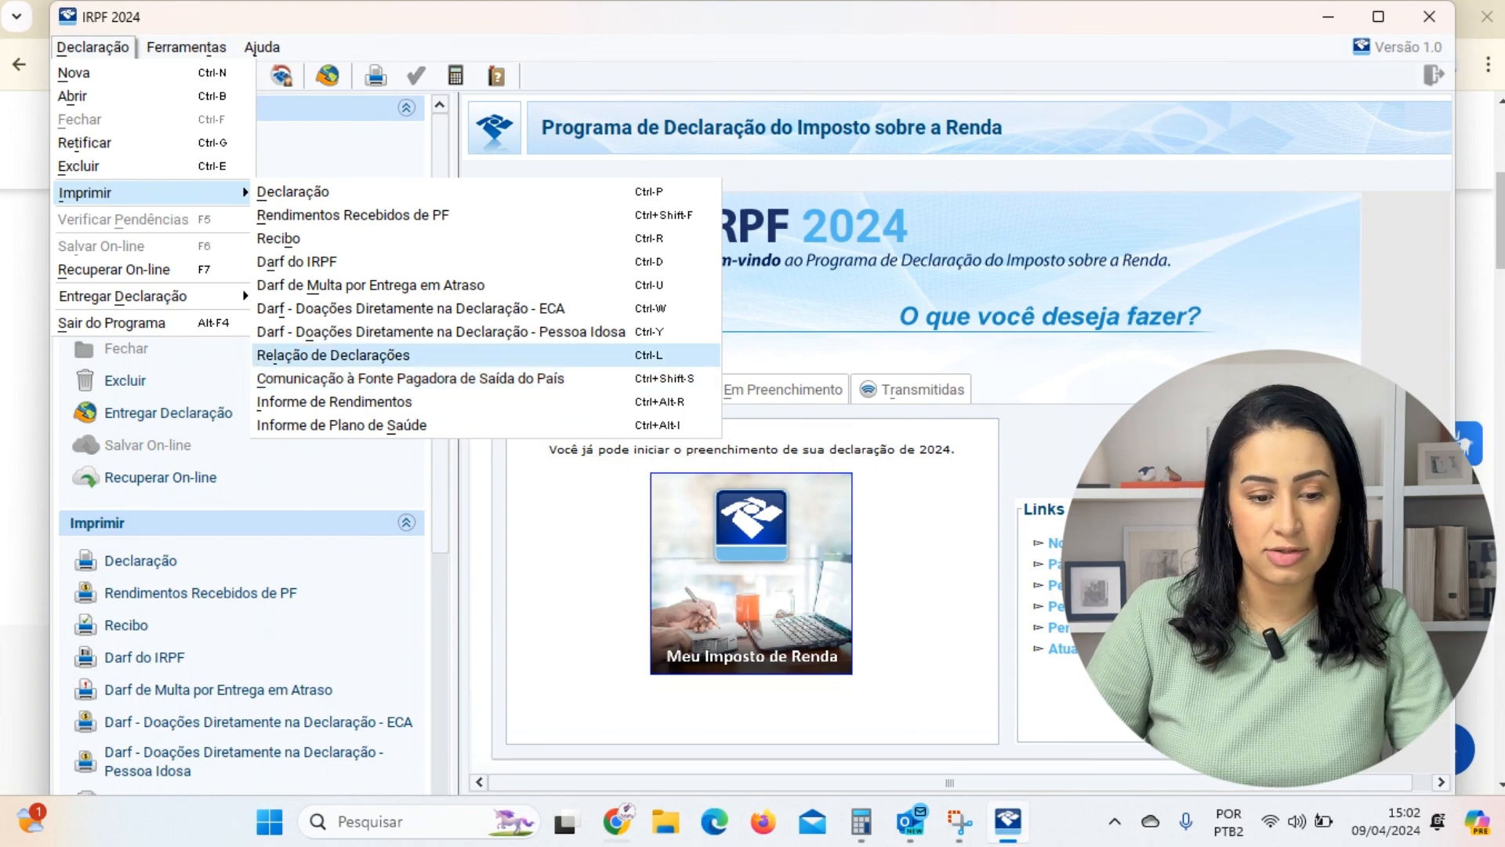
pyautogui.press('Escape')
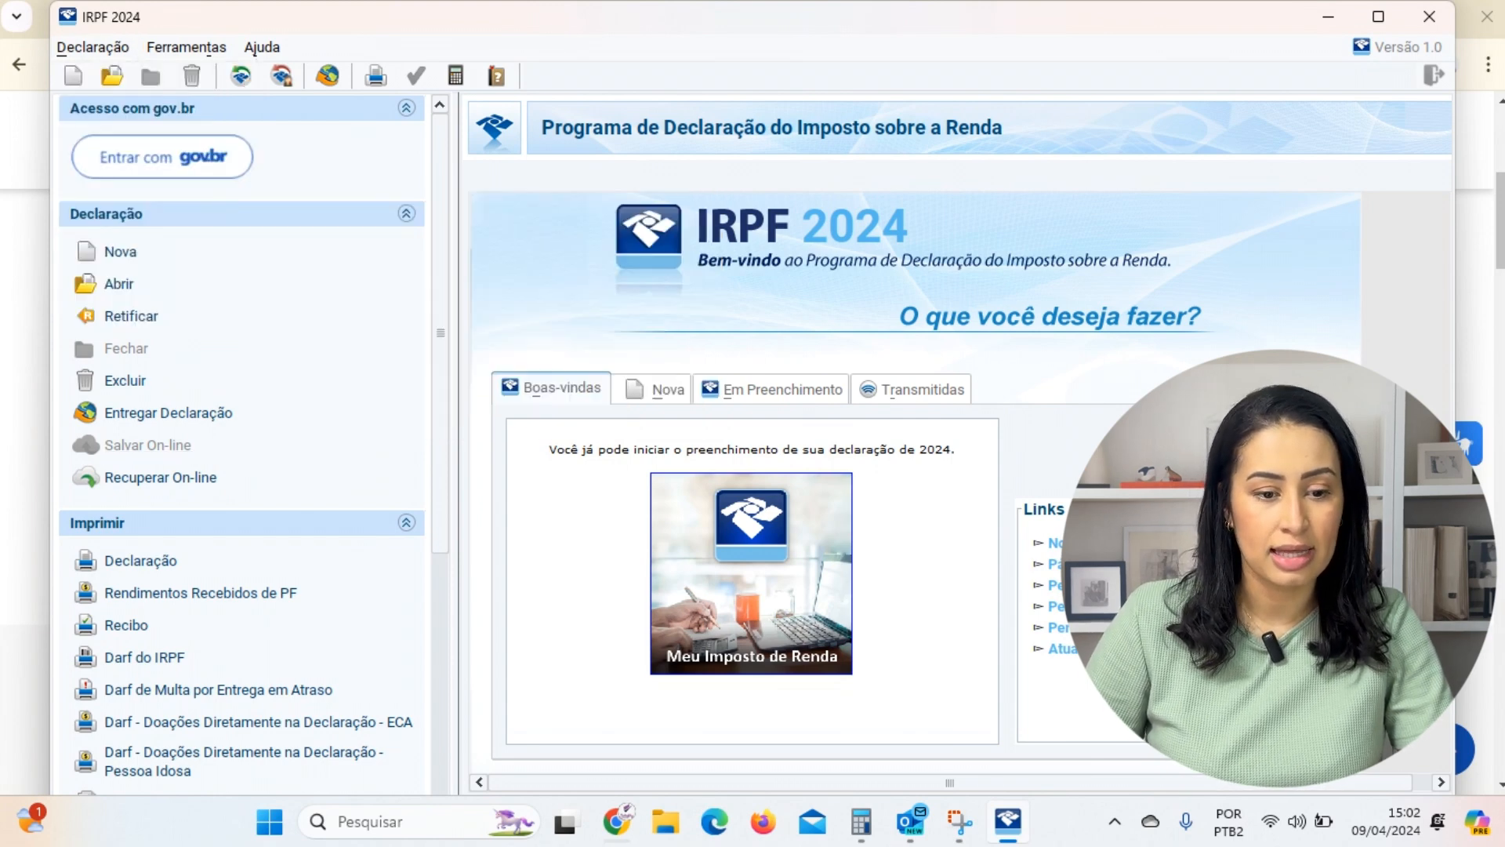
# Examine the backup save and restore, update check and name recovery tools, and the home screen's list of declaration, printing and tool shortcuts
pyautogui.hotkey('alt', 't')
pyautogui.press('Down')
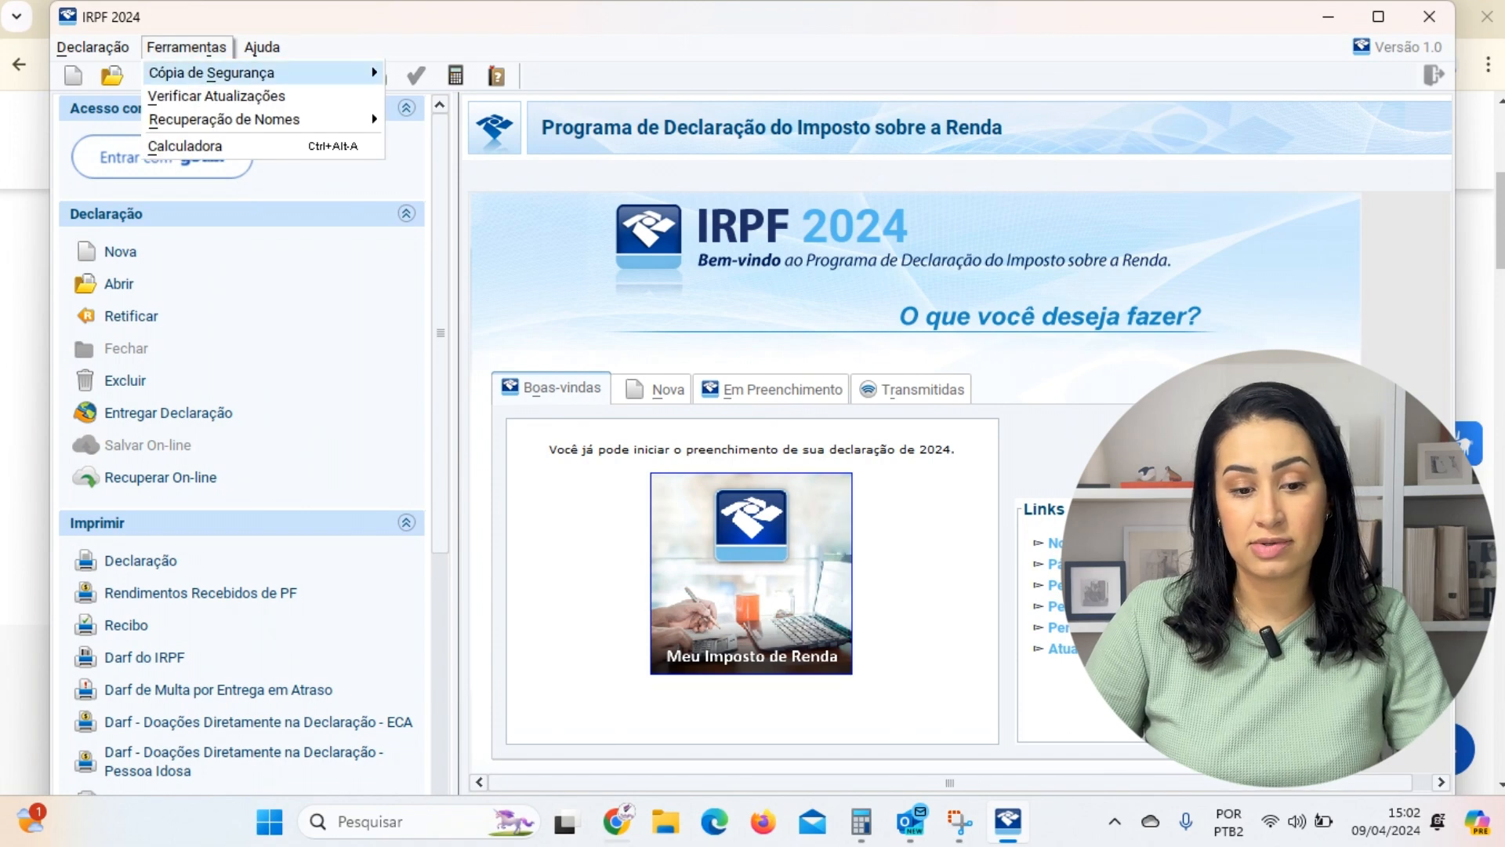
pyautogui.press('Right')
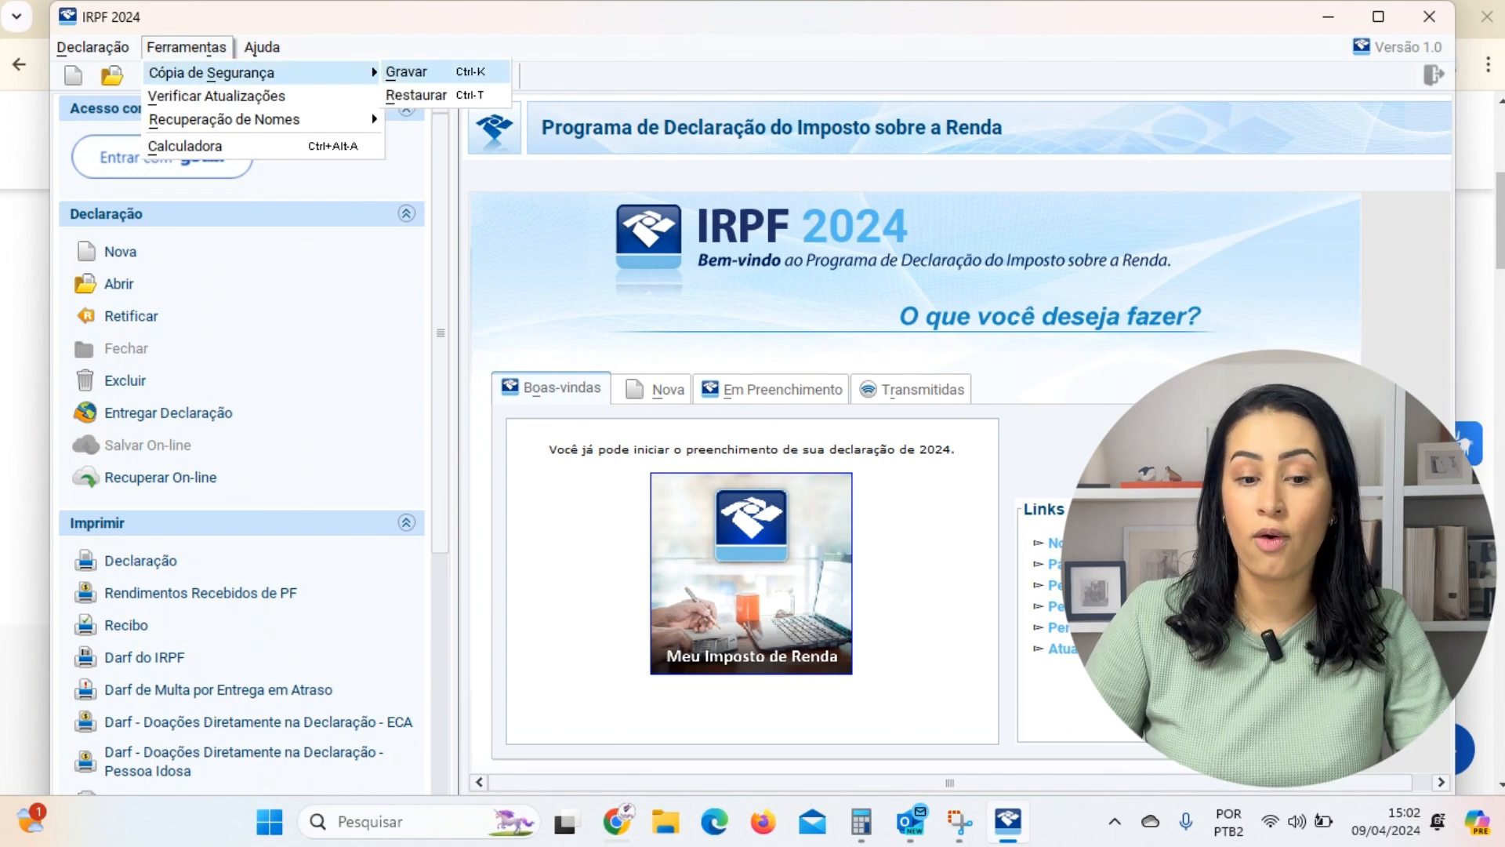
pyautogui.press('Down')
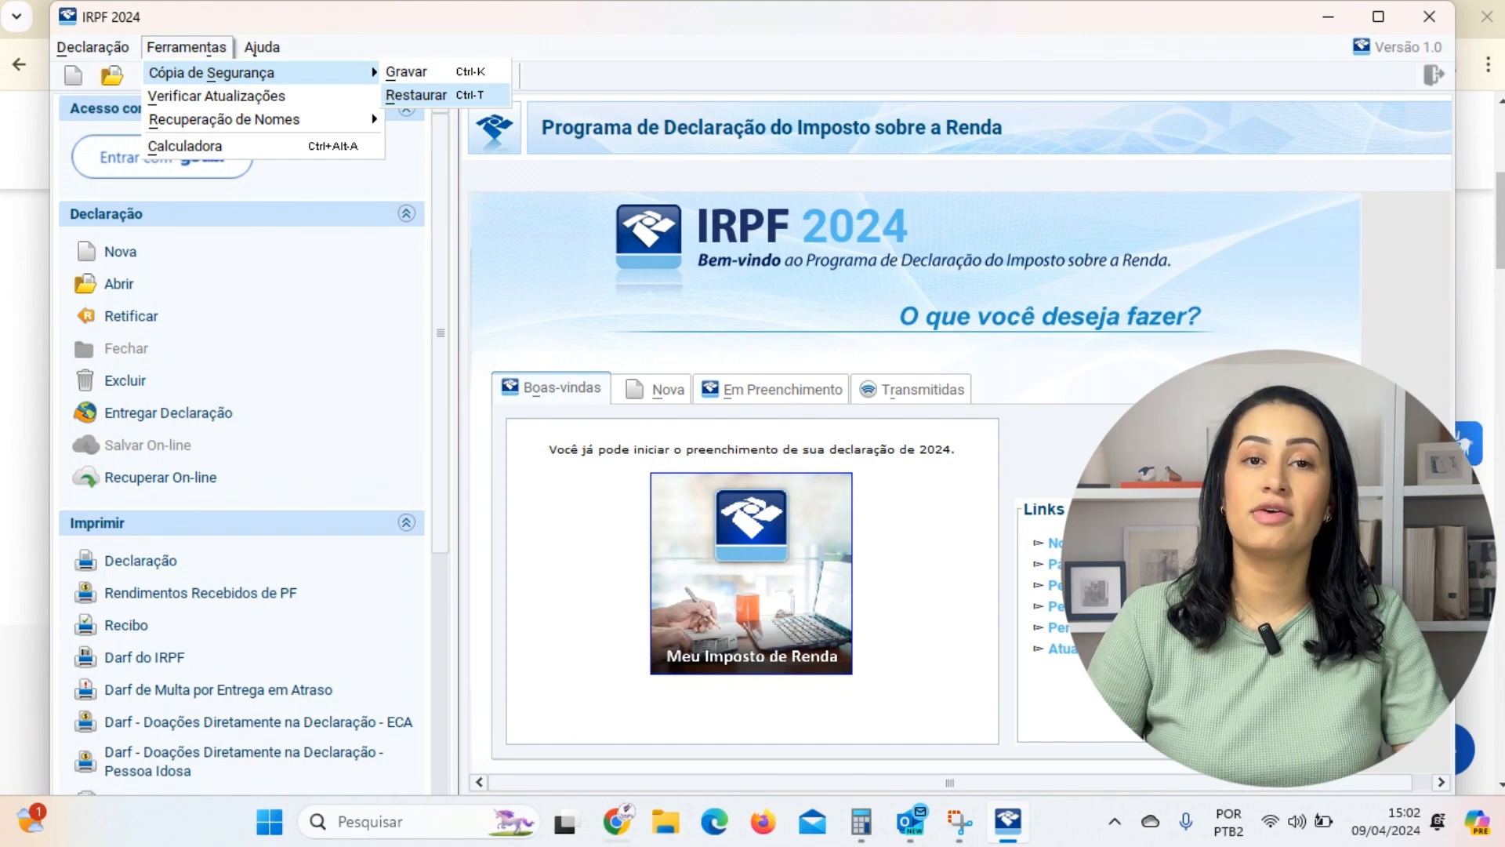
pyautogui.press('Left')
pyautogui.press('Down')
pyautogui.press('Down')
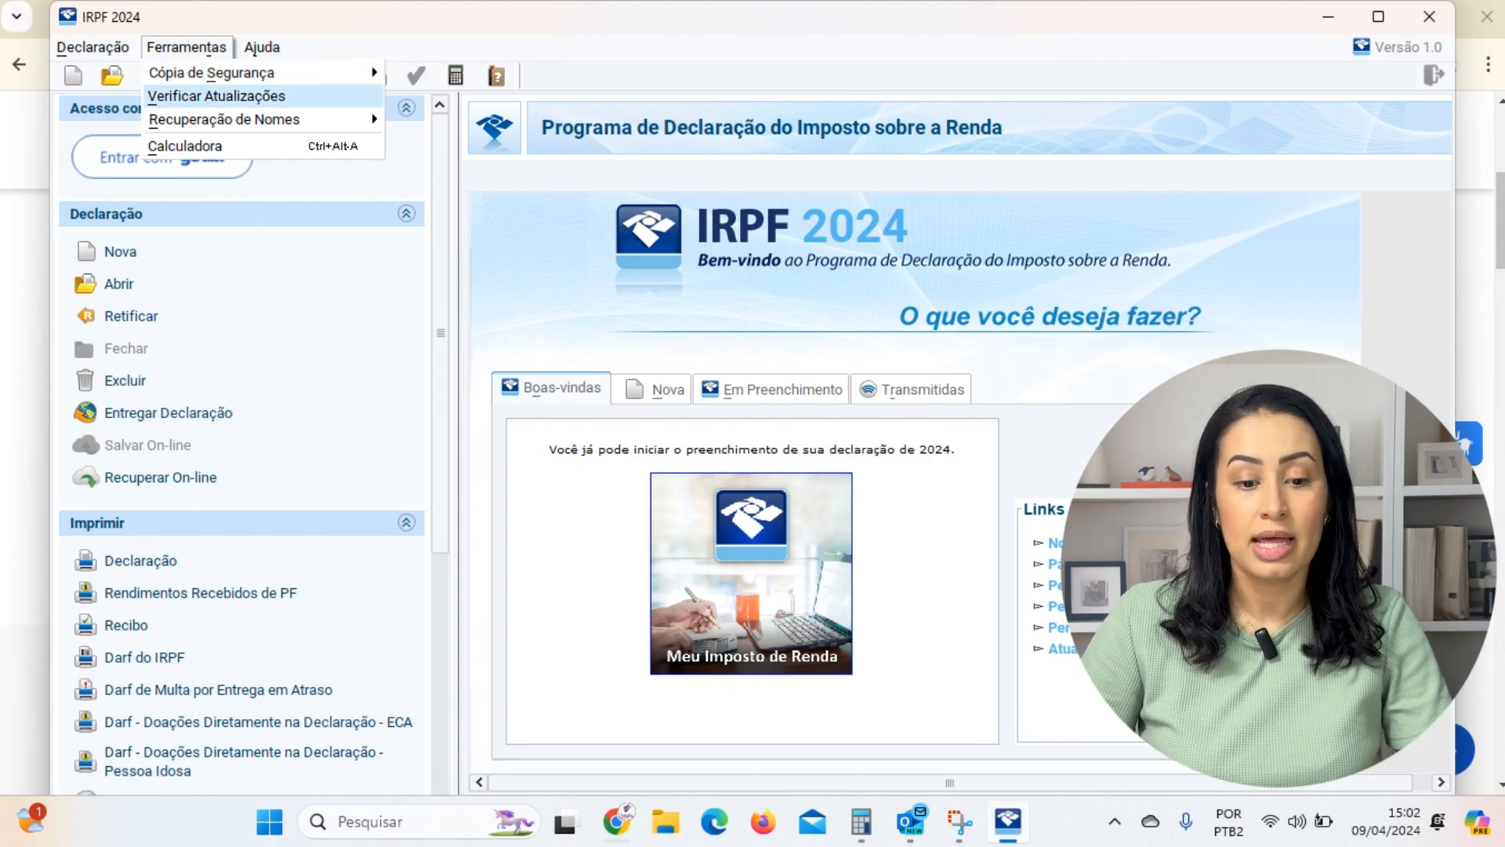
pyautogui.press('Right')
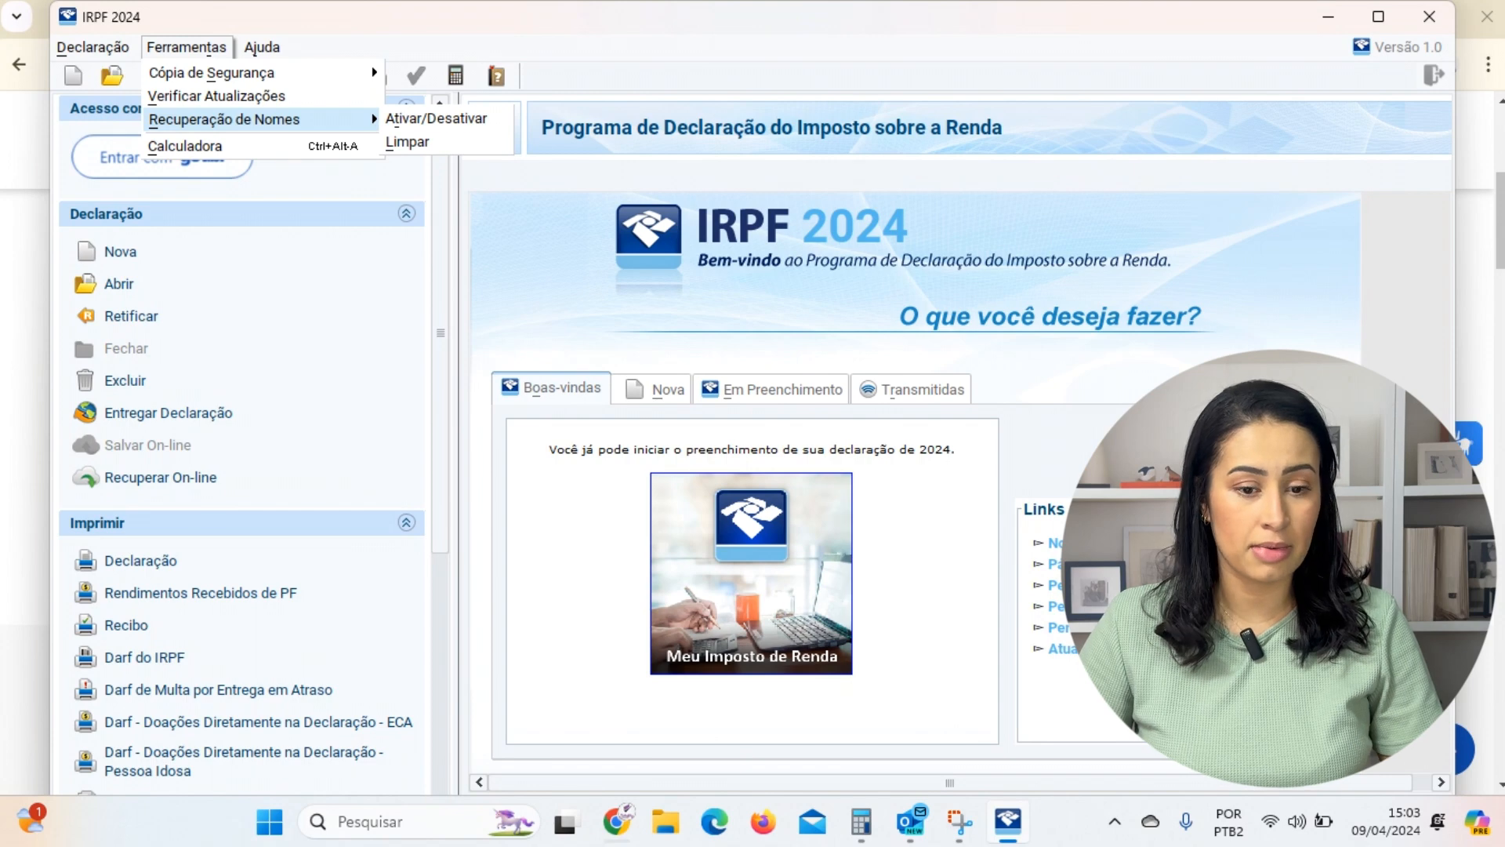
pyautogui.press('Escape')
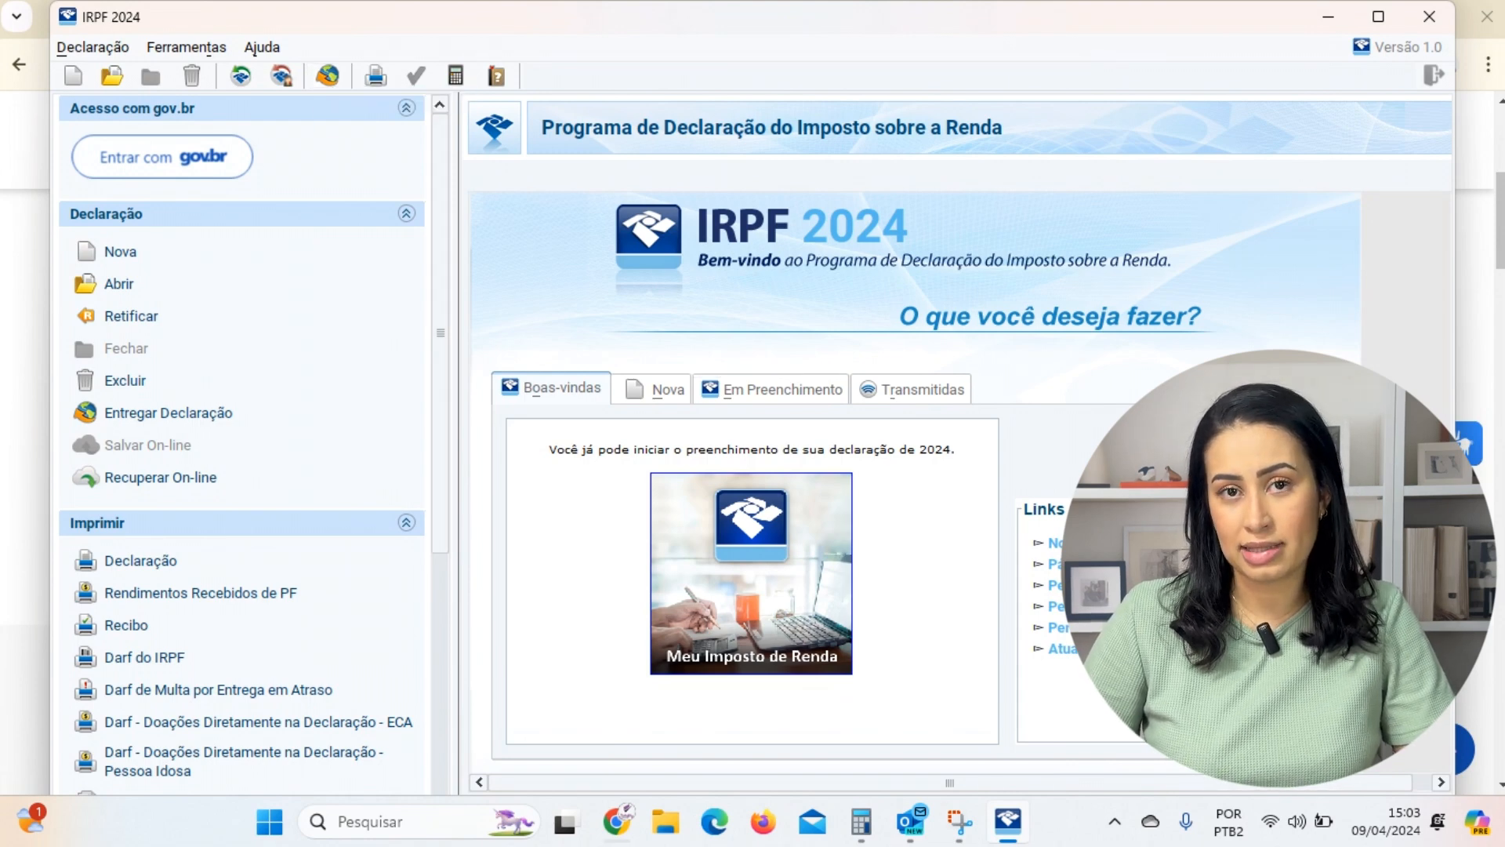
pyautogui.scroll(-4, 126, 352)
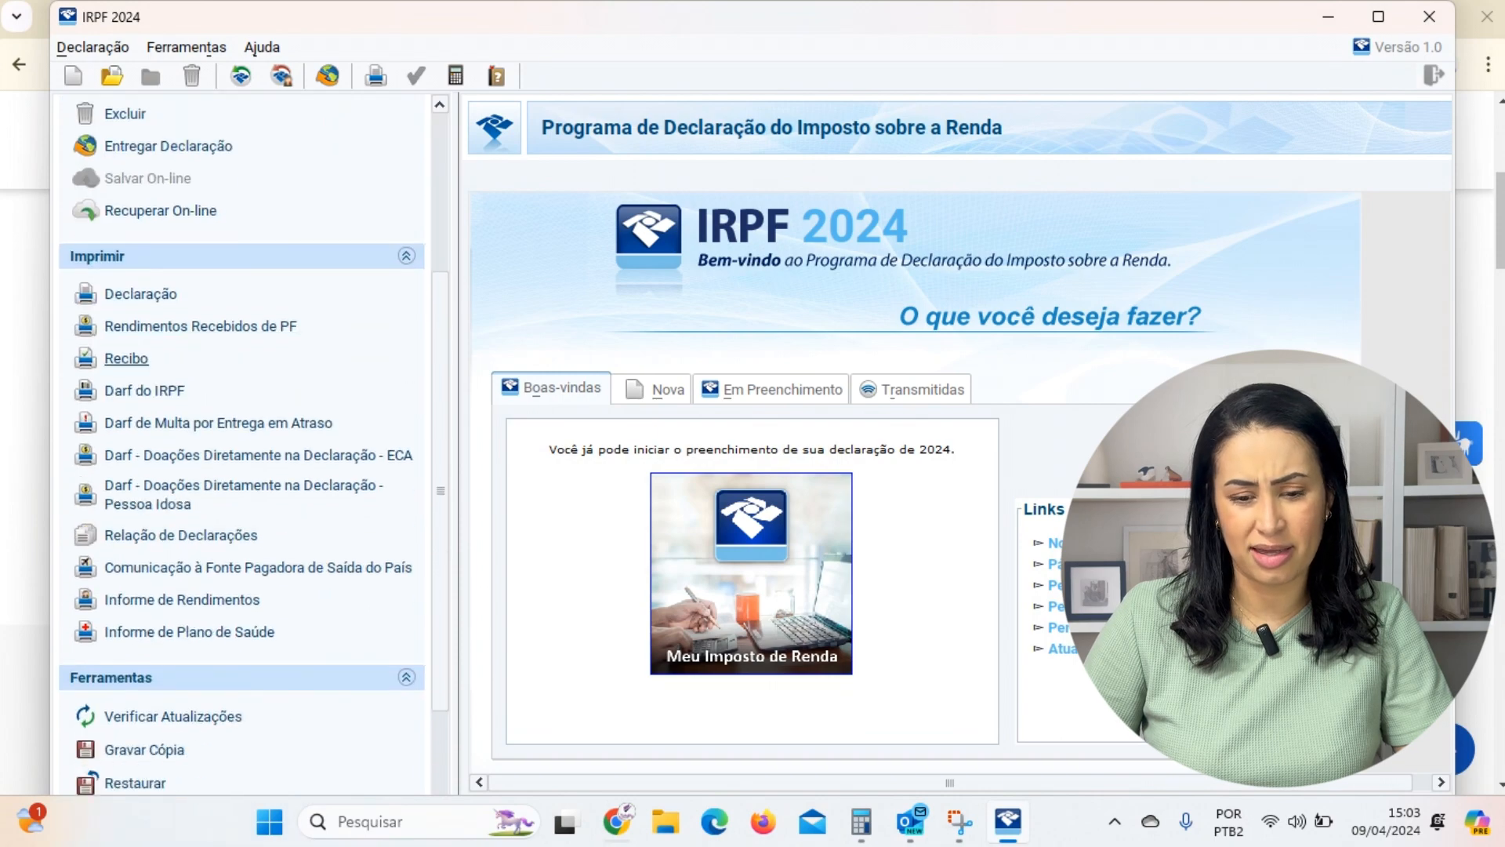
pyautogui.scroll(3, 126, 353)
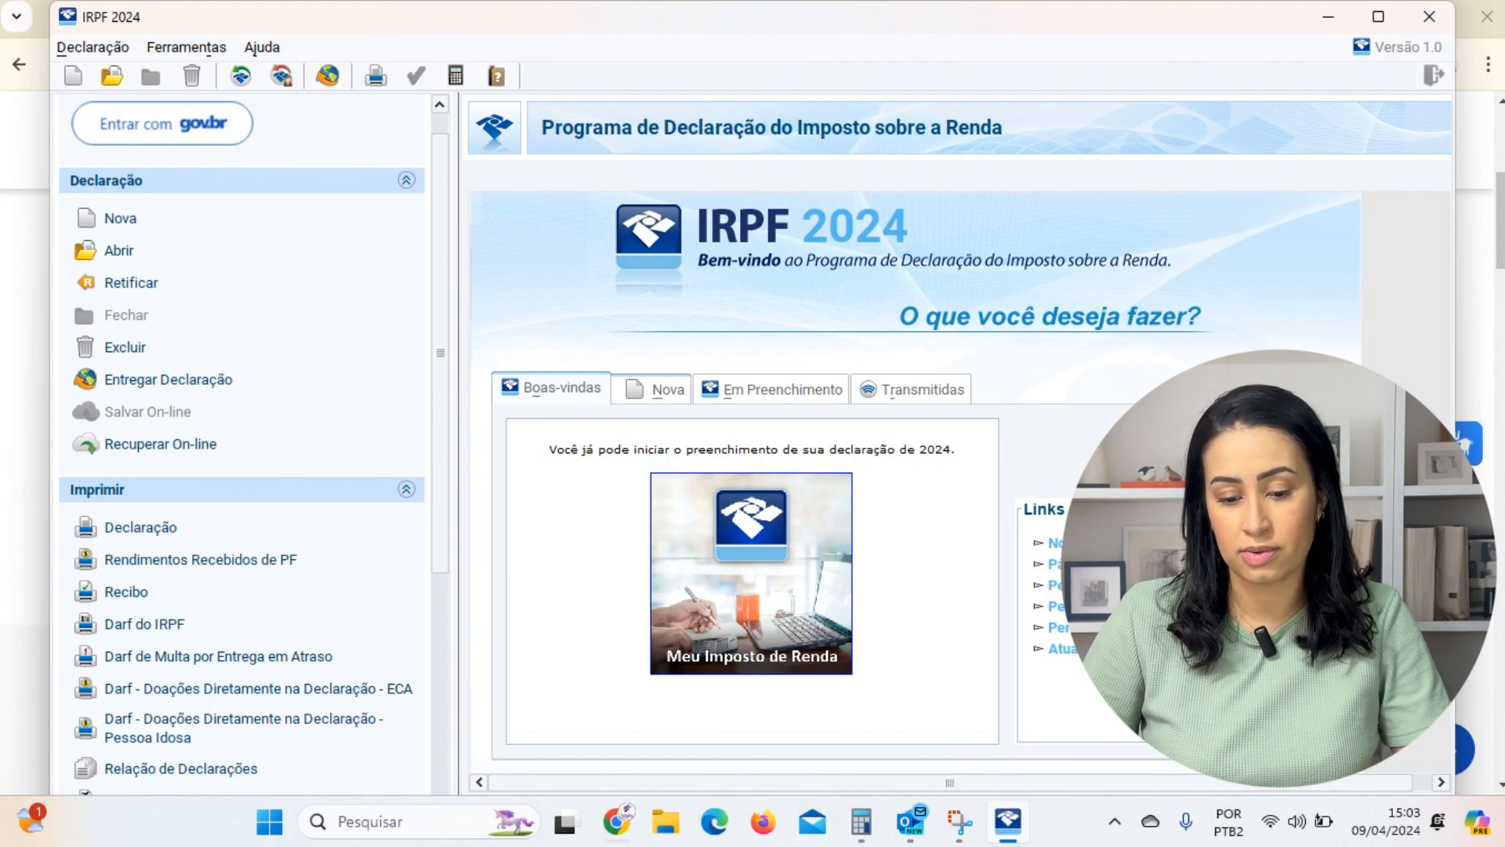
# Start a new Declaração de Ajuste Anual as a blank declaration
pyautogui.click(657, 389)
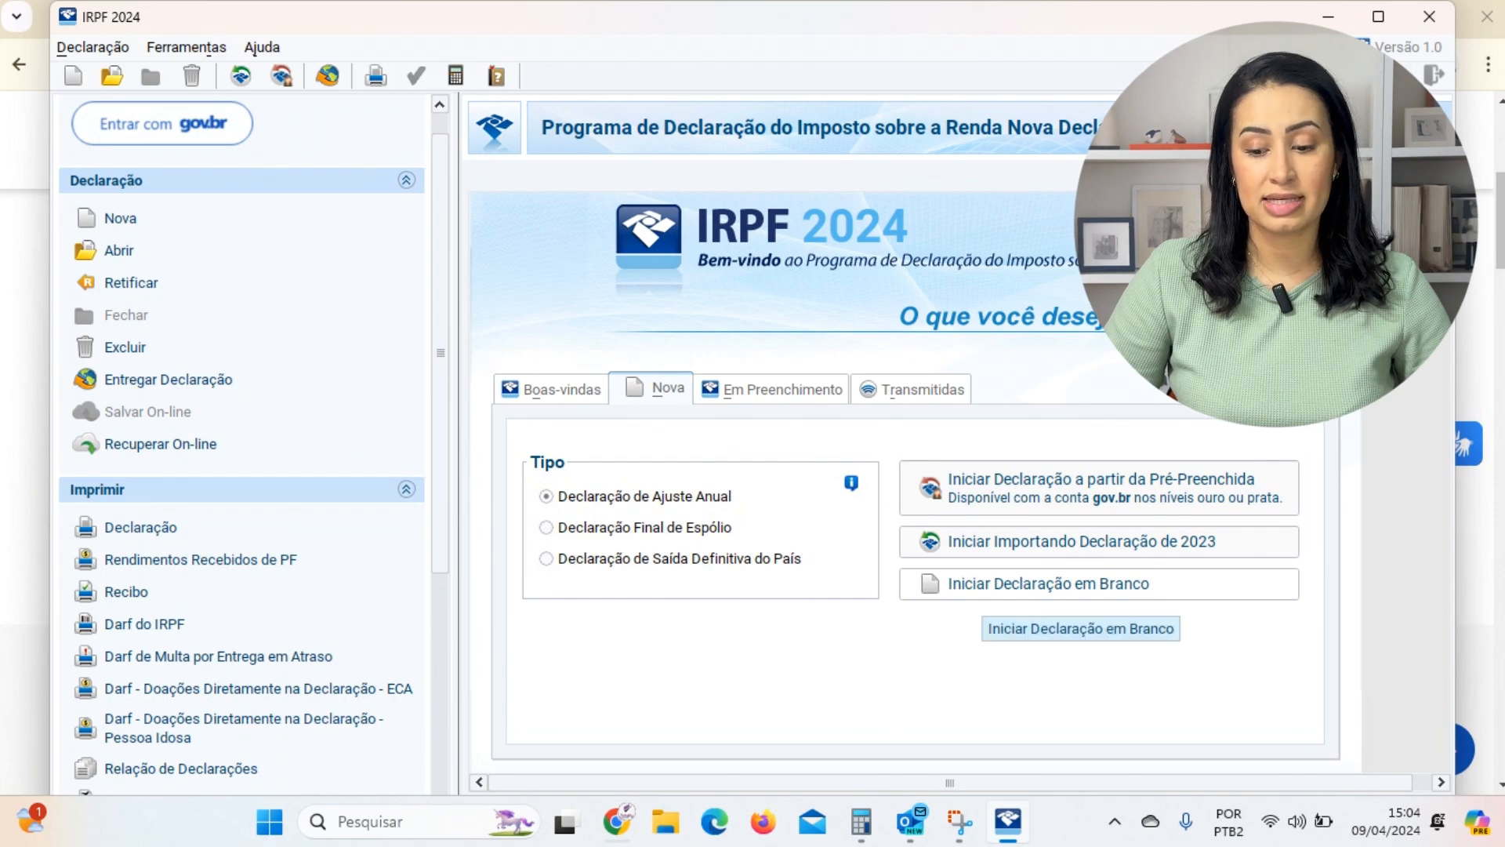
pyautogui.click(990, 584)
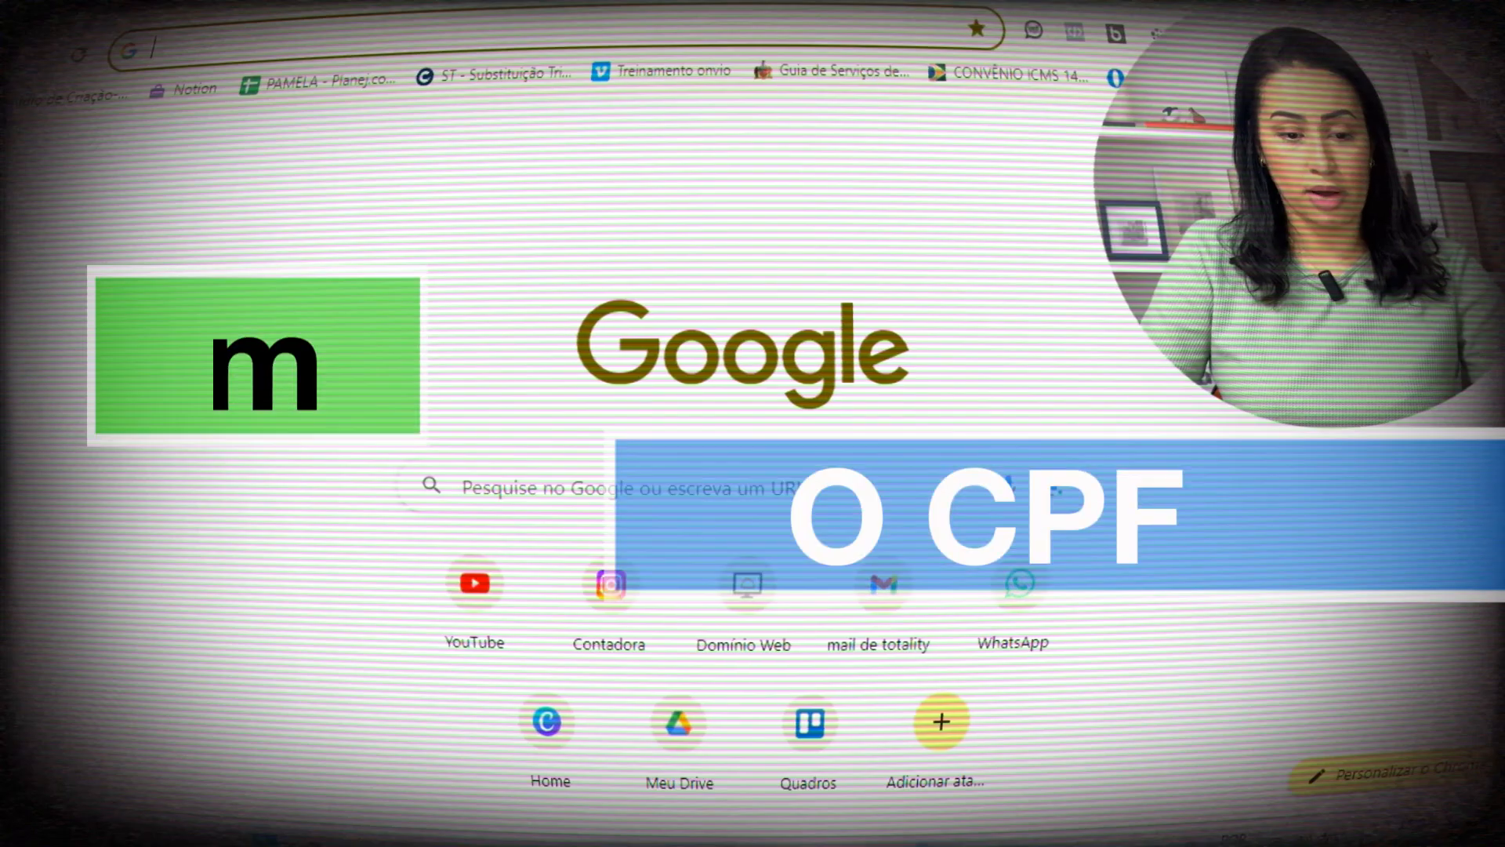
# Switch to Chrome, search for a CPF generator and open the 4Devs Gerador de CPF page
pyautogui.write('gerador')
pyautogui.press('Down')
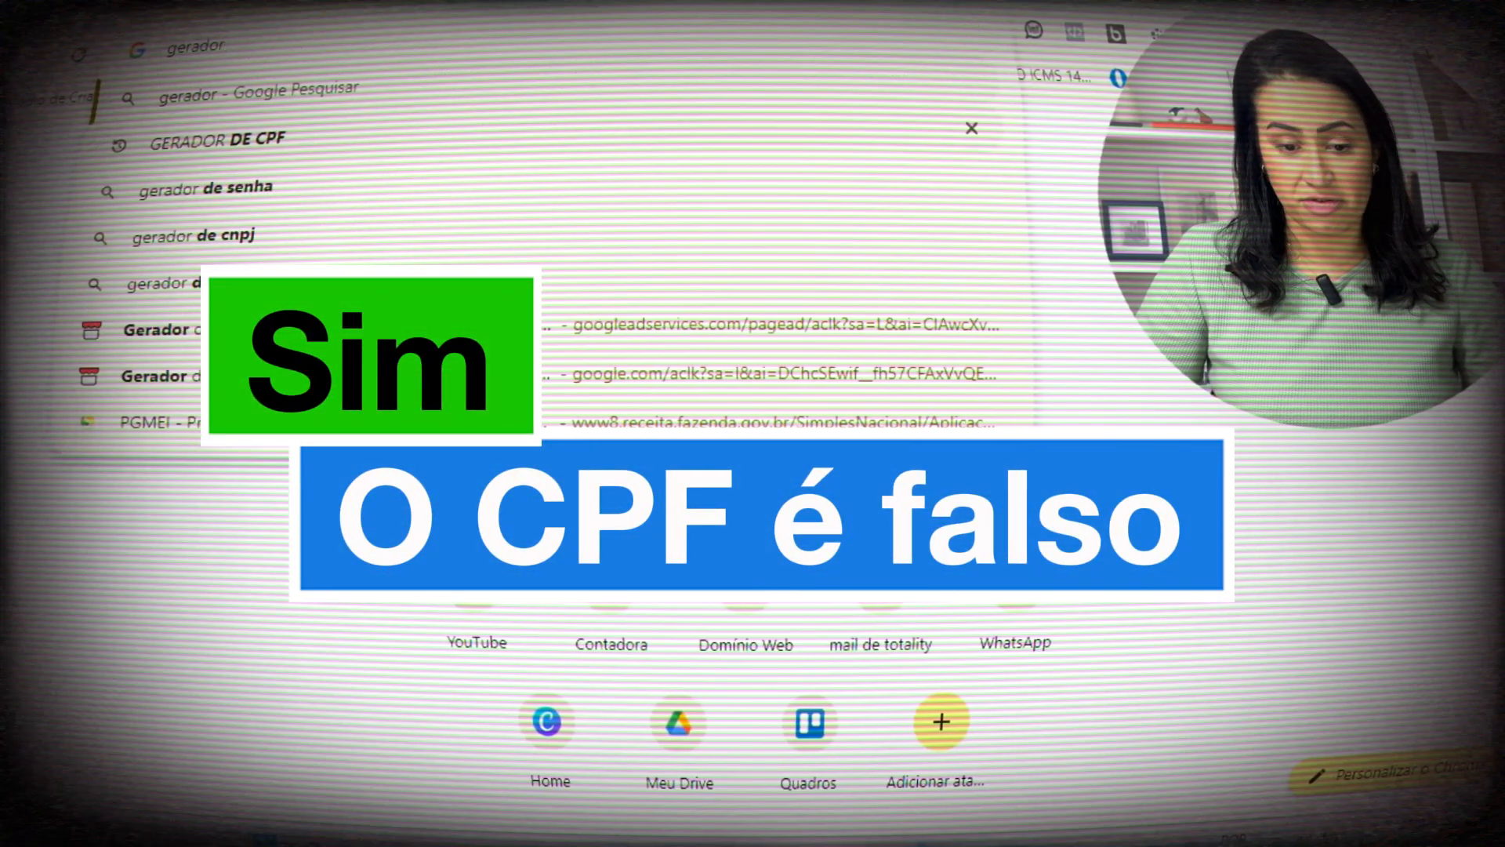
pyautogui.press('Return')
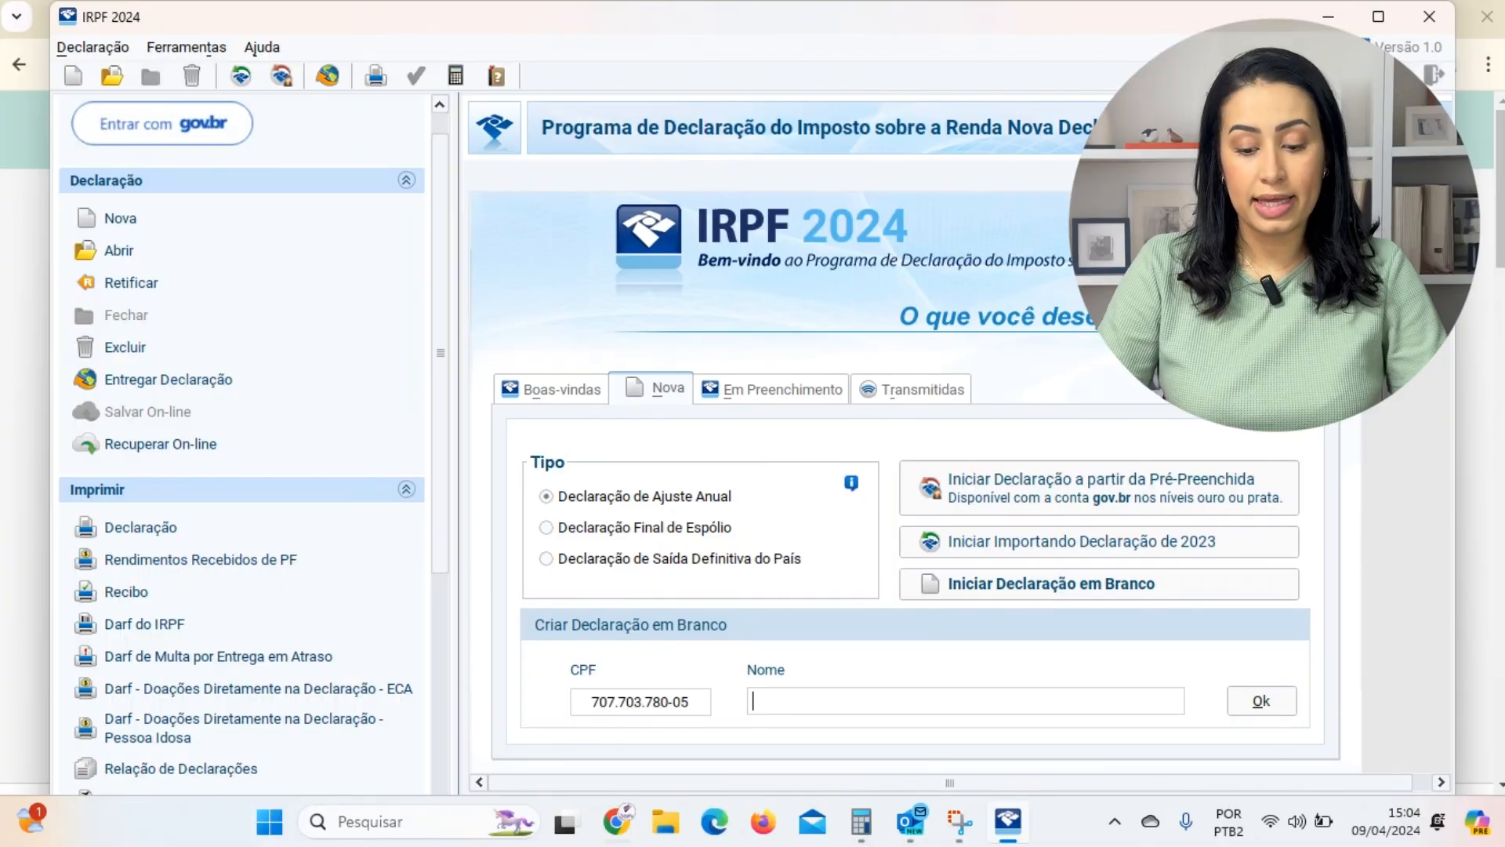
# Back in IRPF 2024, enter the taxpayer's full name, create the blank declaration and accept the taxation option notice
pyautogui.write('maria')
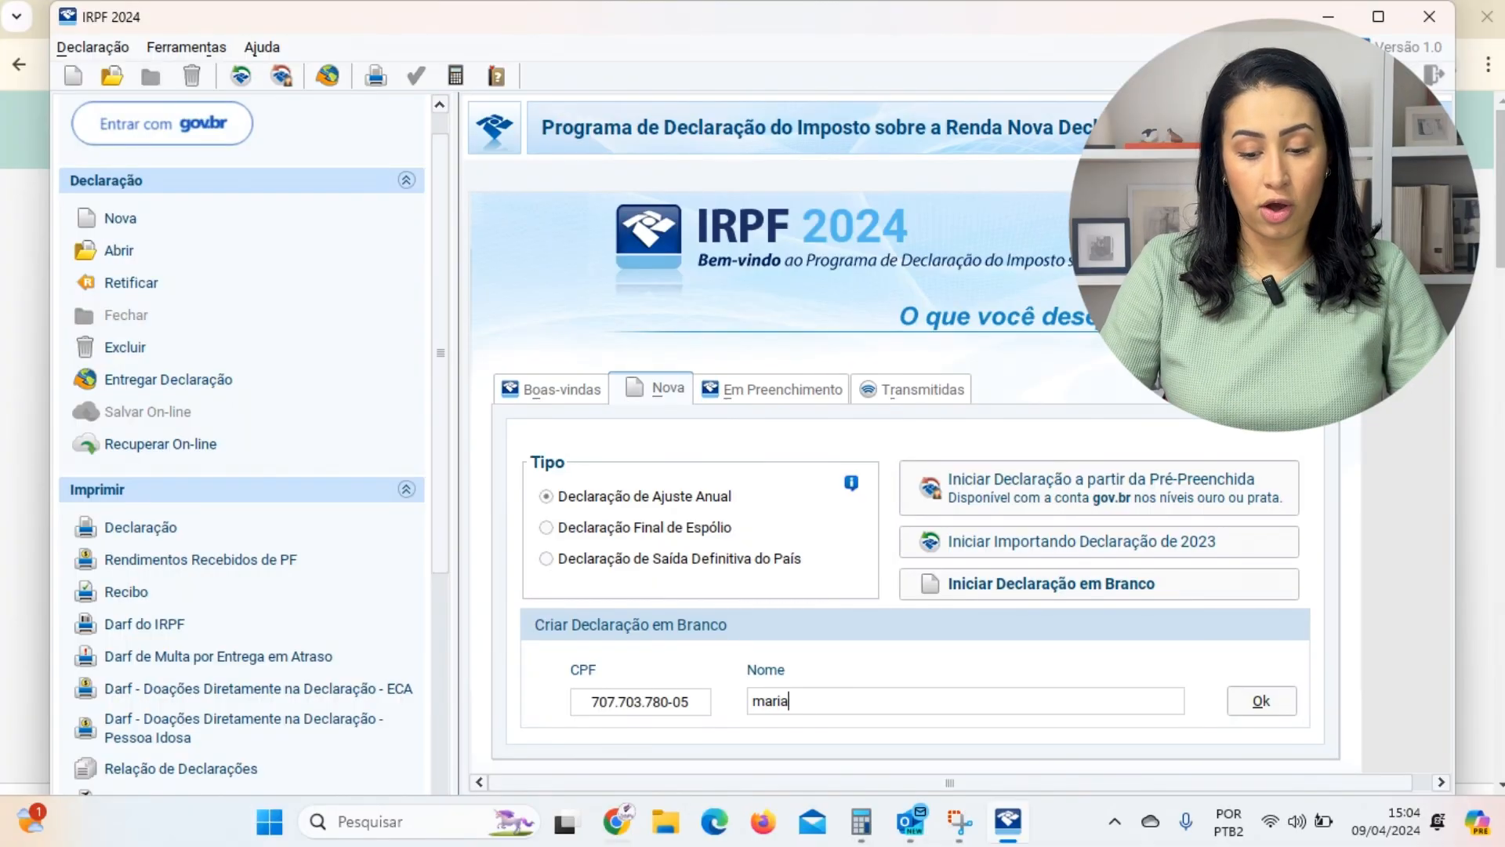
pyautogui.press('BackSpace')
pyautogui.press('BackSpace')
pyautogui.press('BackSpace')
pyautogui.press('BackSpace')
pyautogui.press('BackSpace')
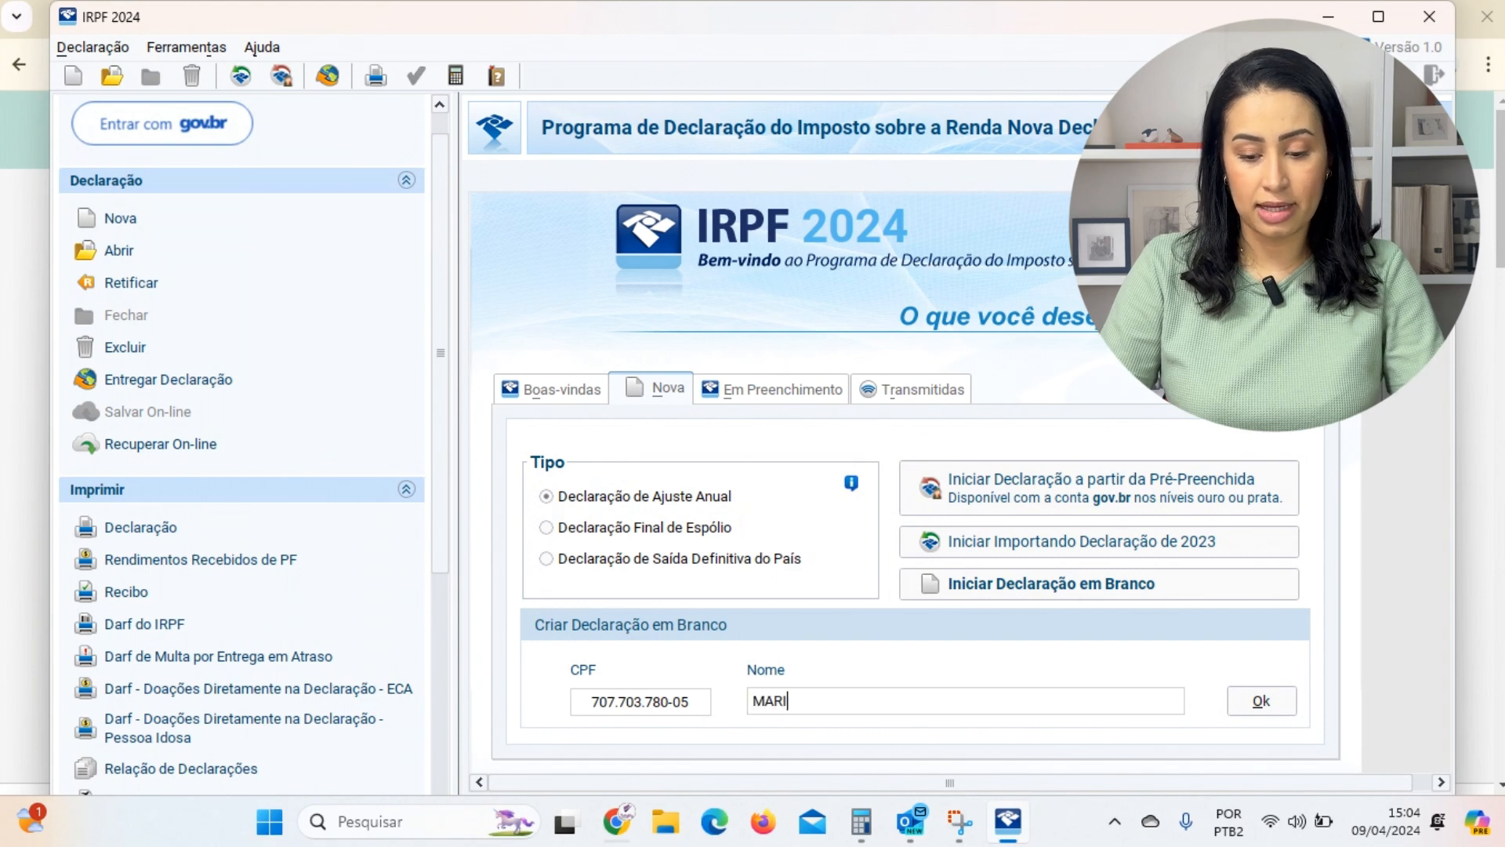
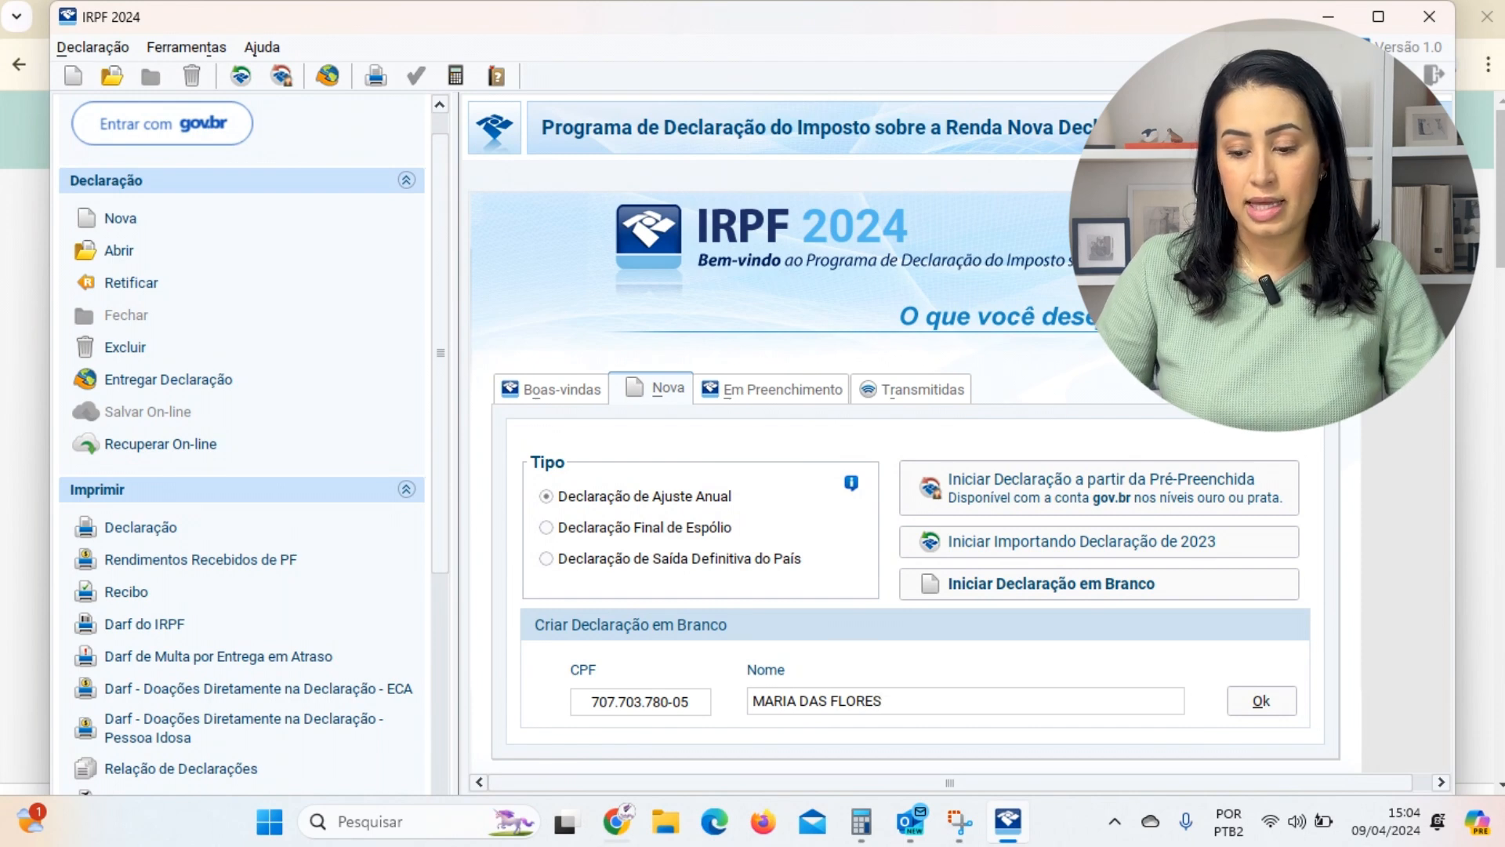
pyautogui.press('Return')
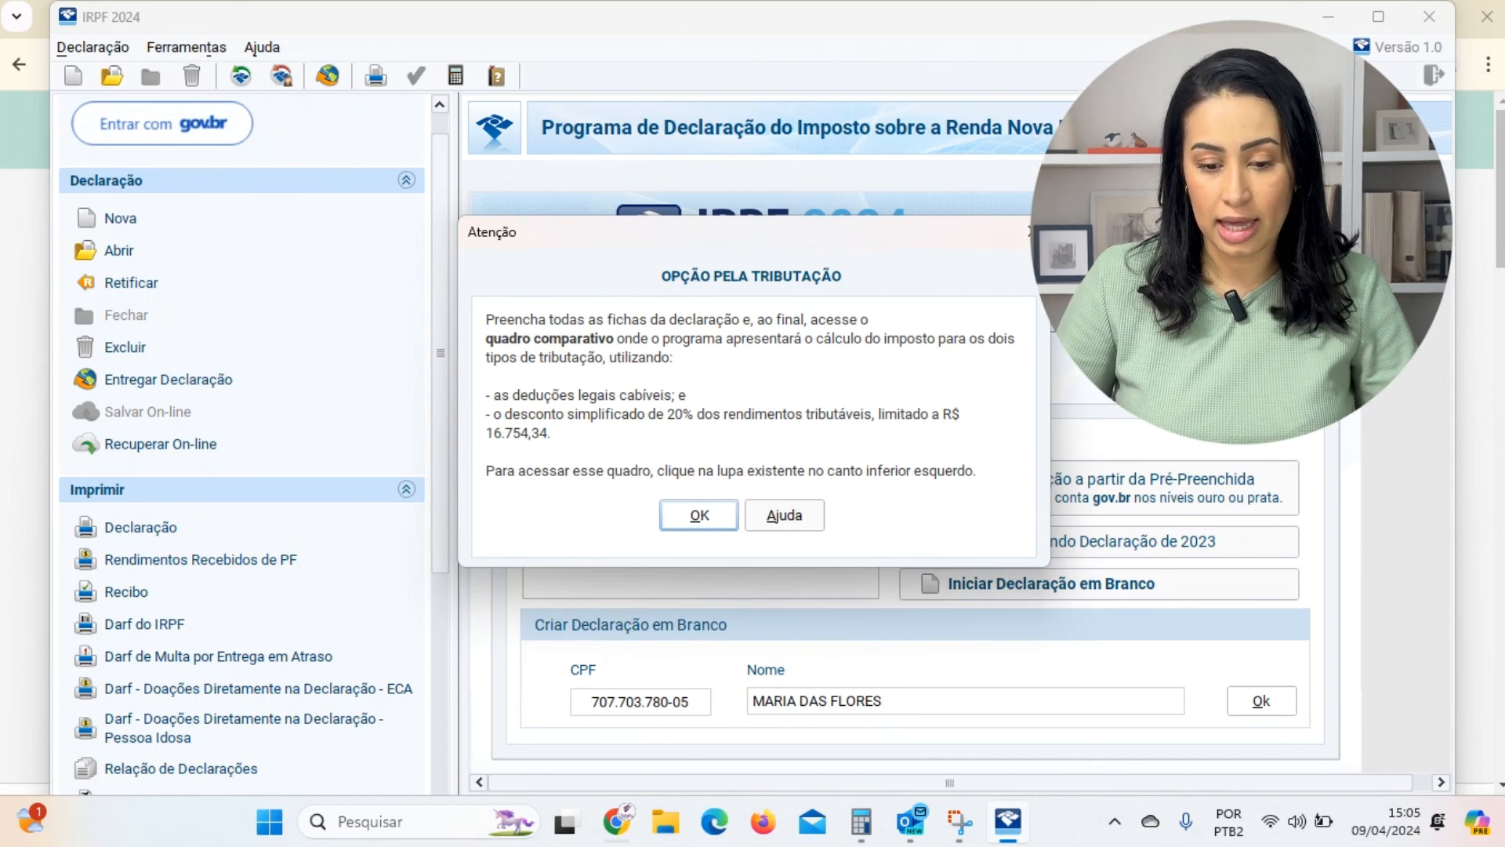
pyautogui.press('Return')
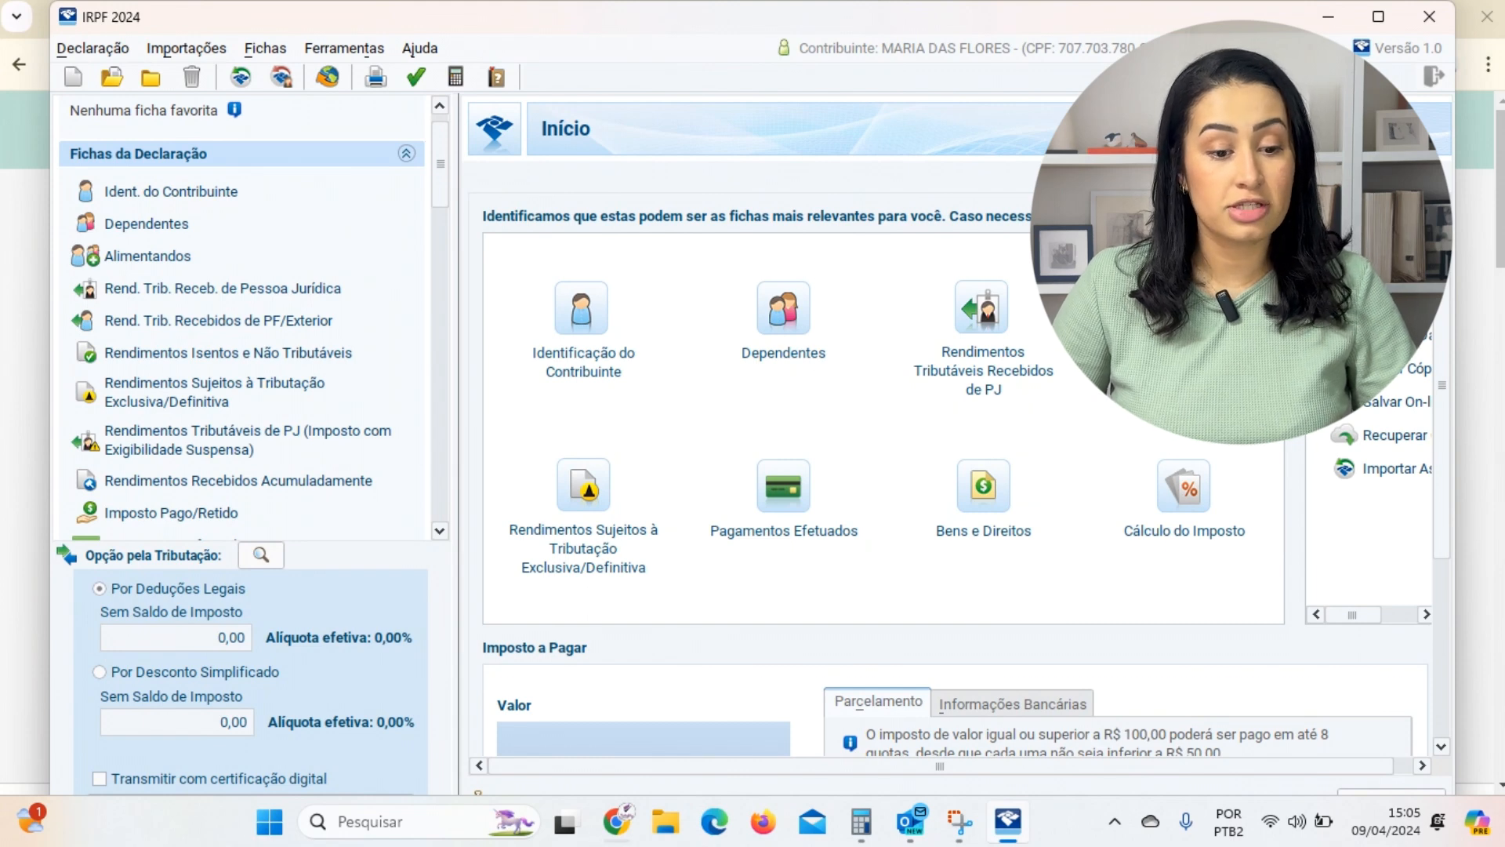
# Open the taxpayer identification form and choose Declaração de Ajuste Anual Original as the declaration type
pyautogui.scroll(1, 223, 322)
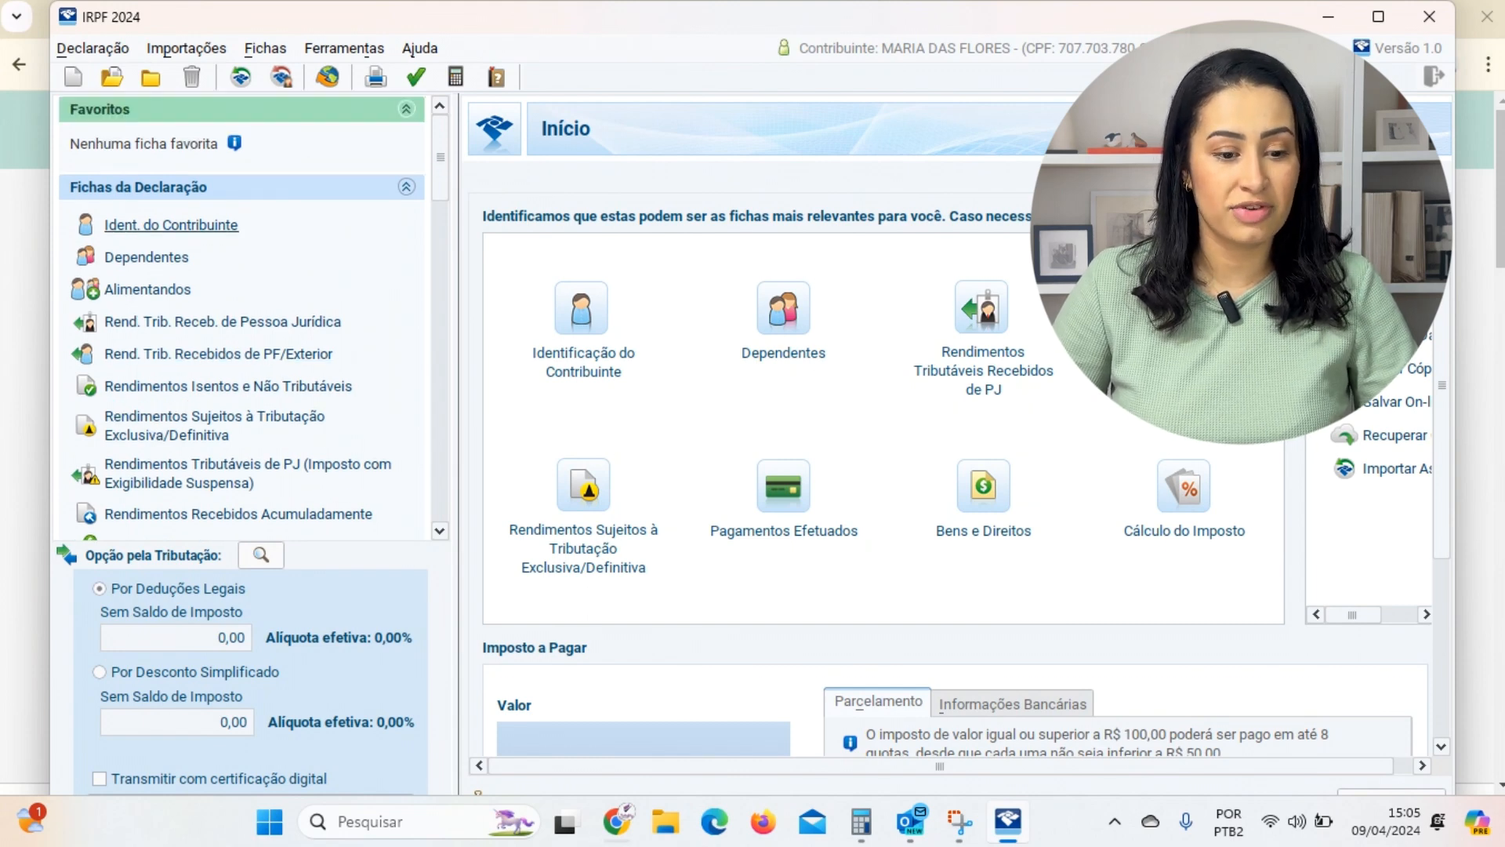
pyautogui.click(171, 225)
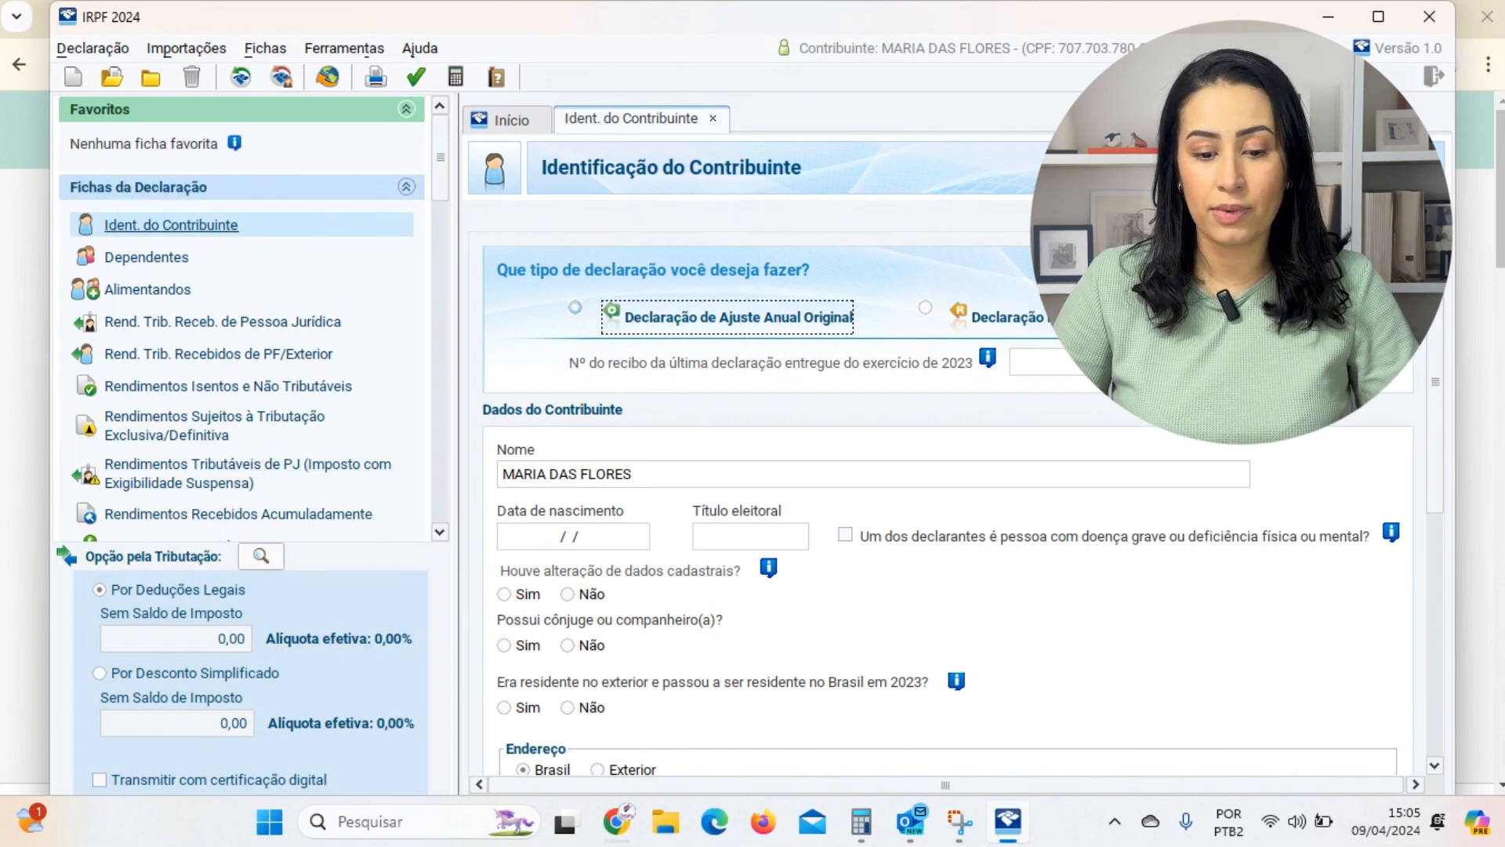
pyautogui.click(574, 308)
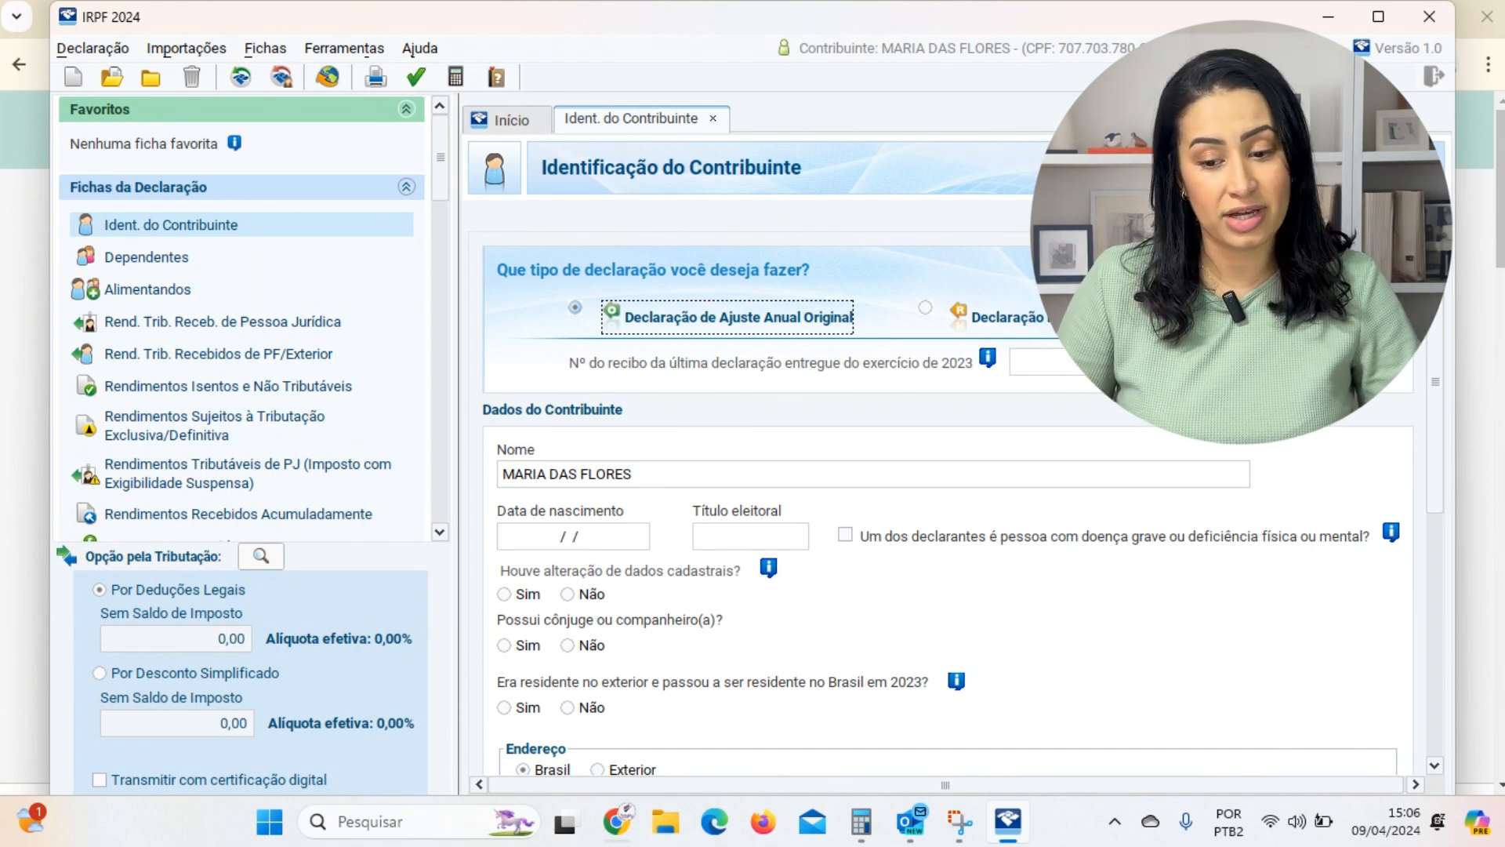
# Try the rectifying declaration type with its field for the previous 2024 receipt number, and return to the original type
pyautogui.click(925, 308)
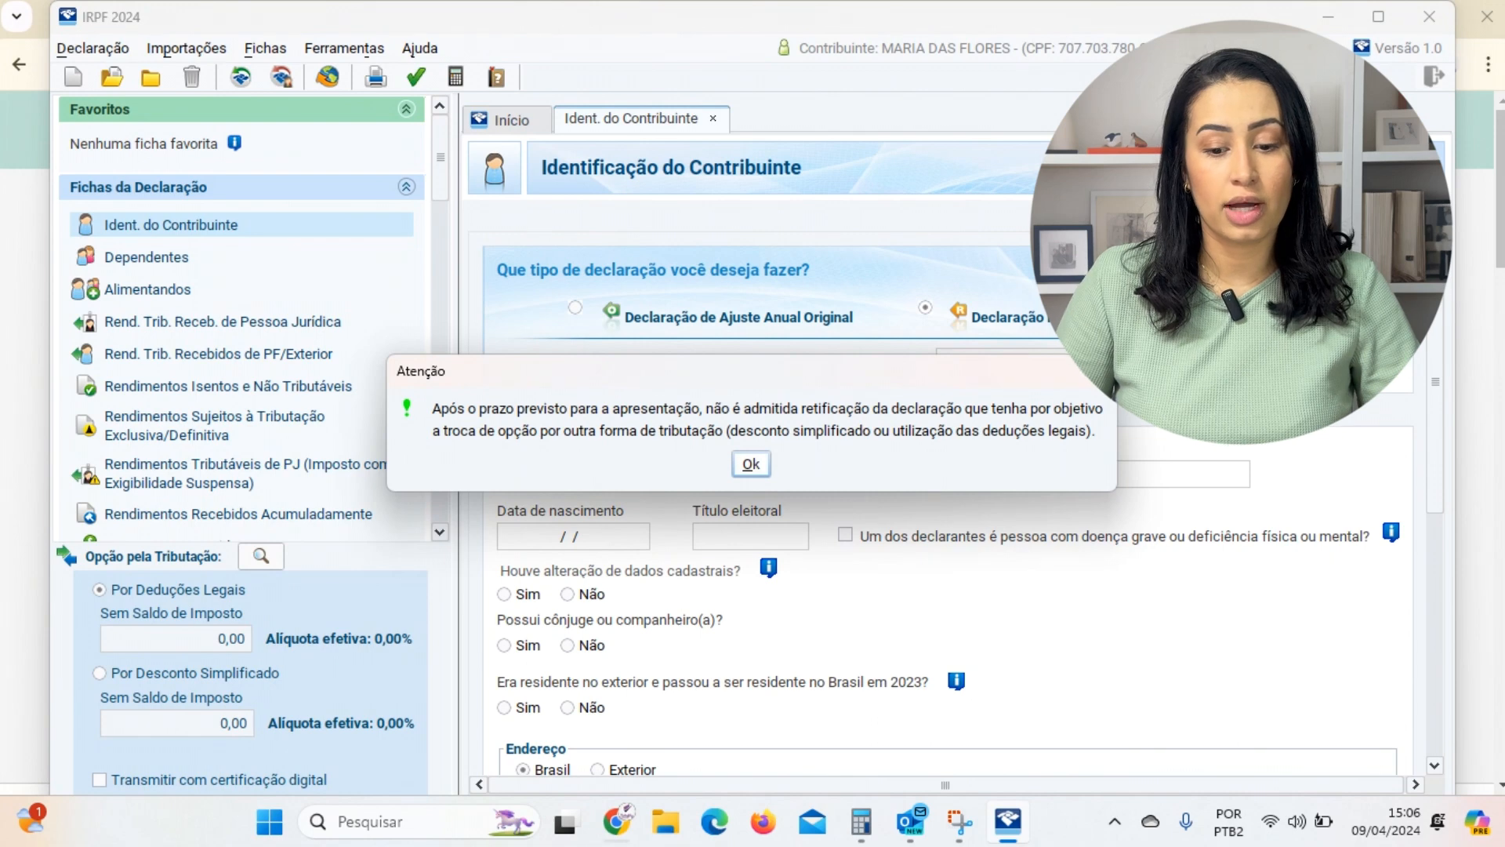
pyautogui.press('Return')
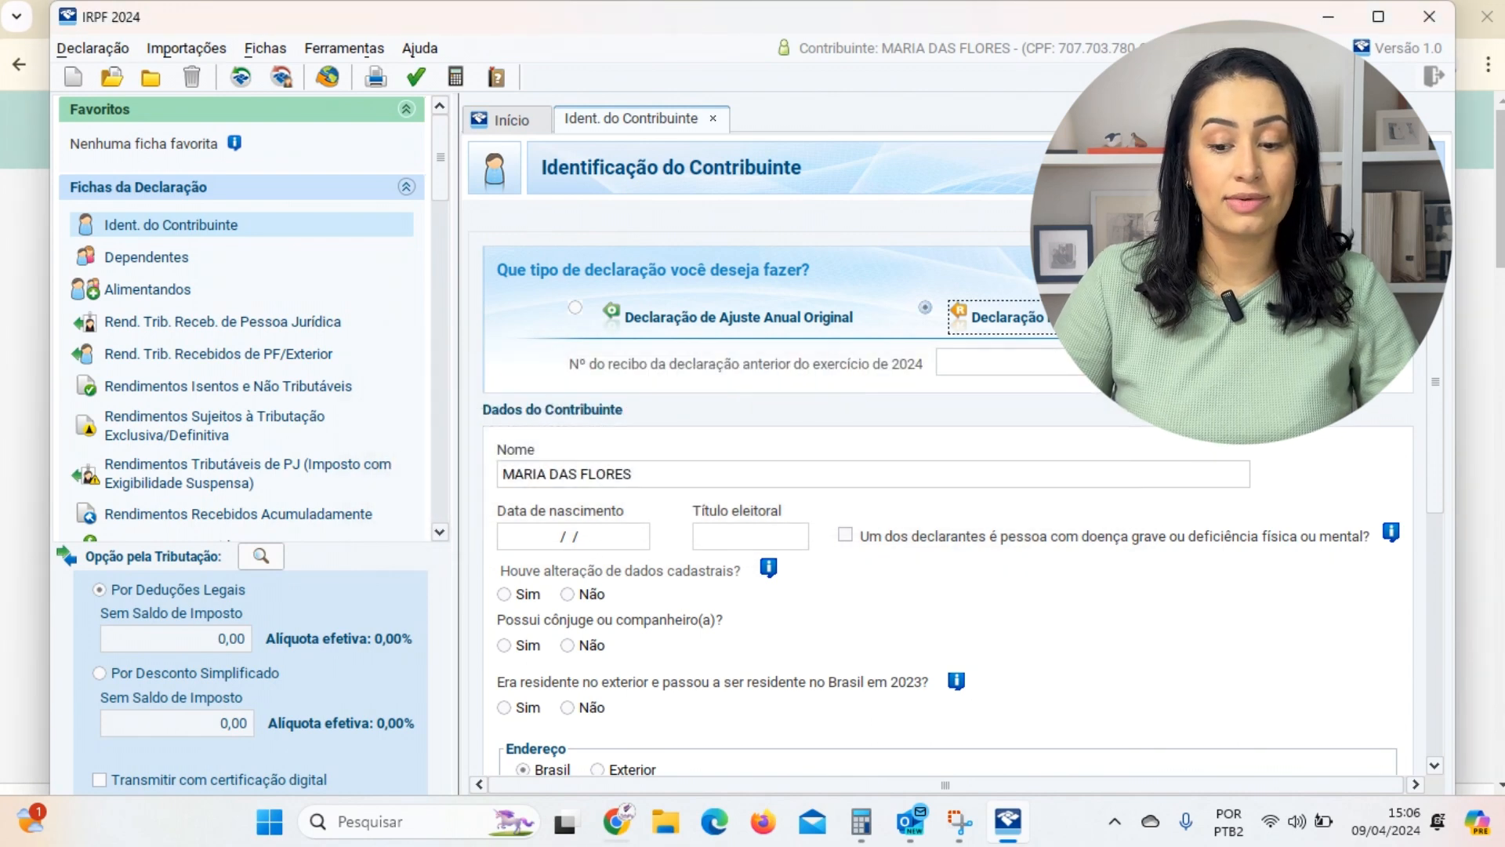
pyautogui.click(1018, 363)
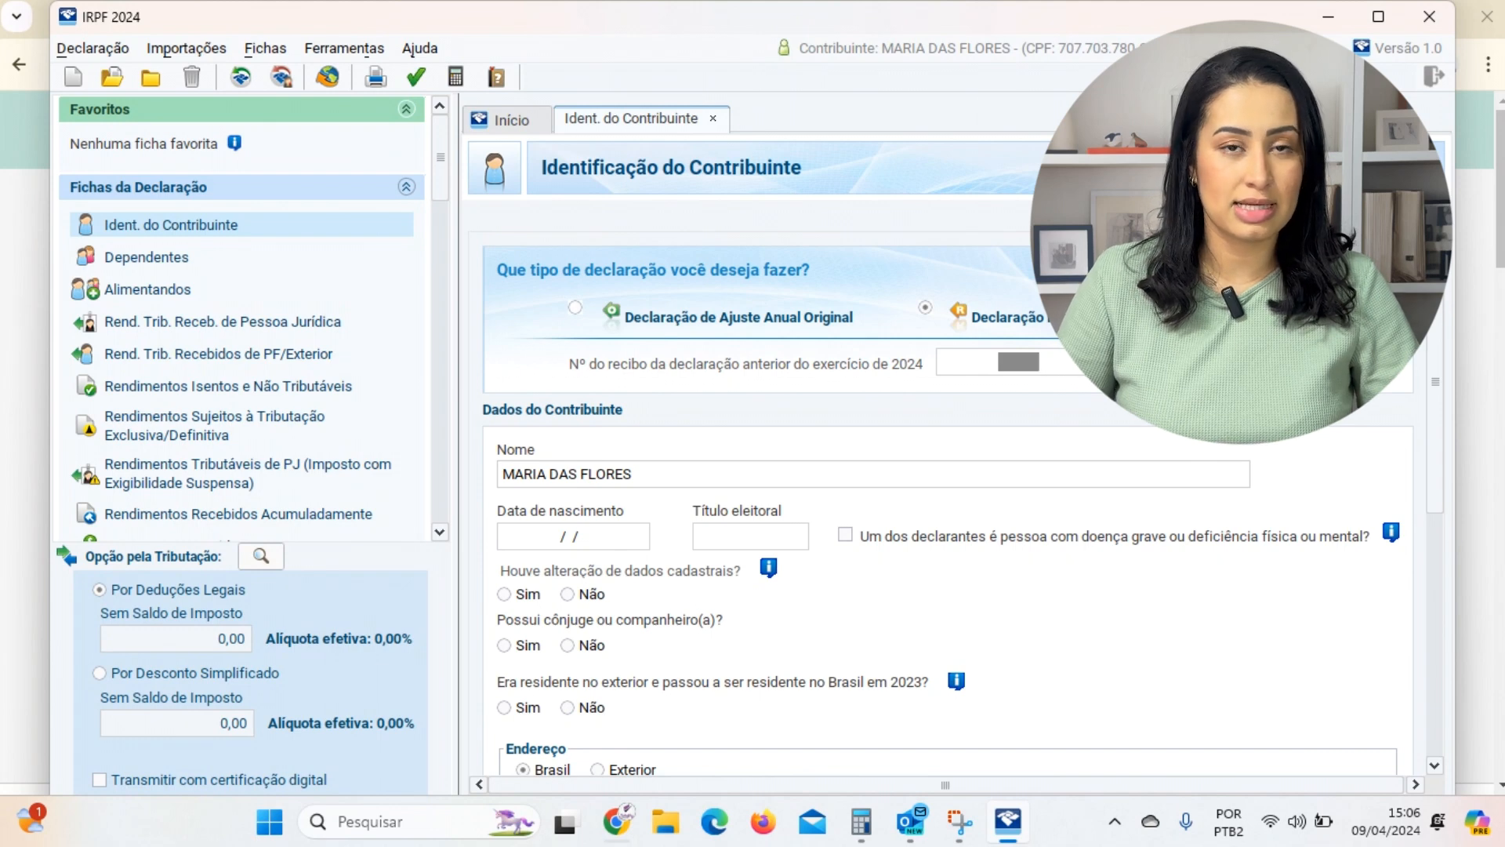
pyautogui.click(576, 308)
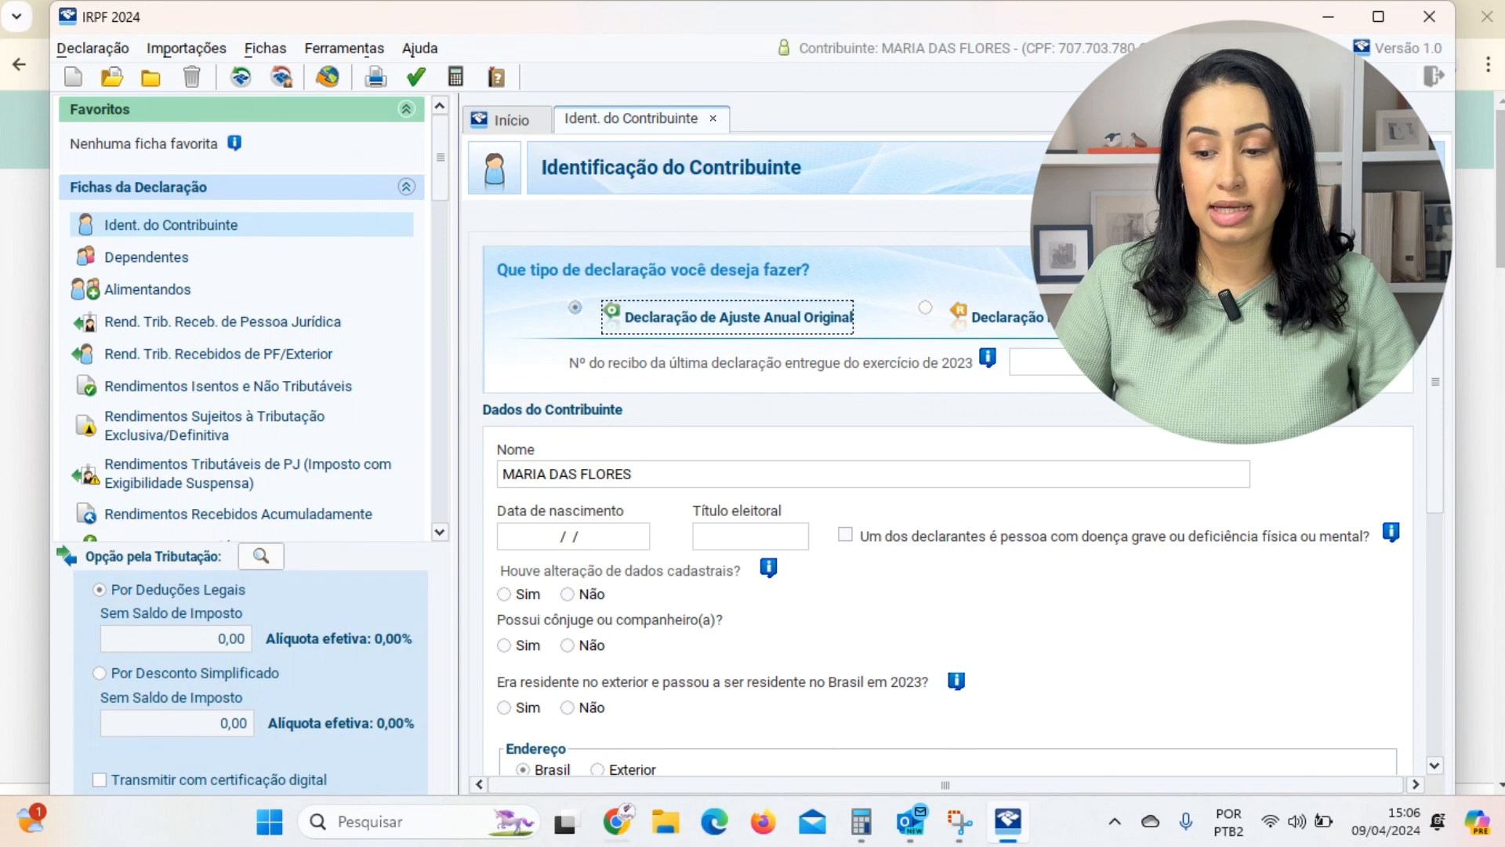
# Enter the taxpayer's date of birth, leaving the voter registration number blank and the serious illness or disability option unselected
pyautogui.click(573, 537)
pyautogui.scroll(-3, 963, 503)
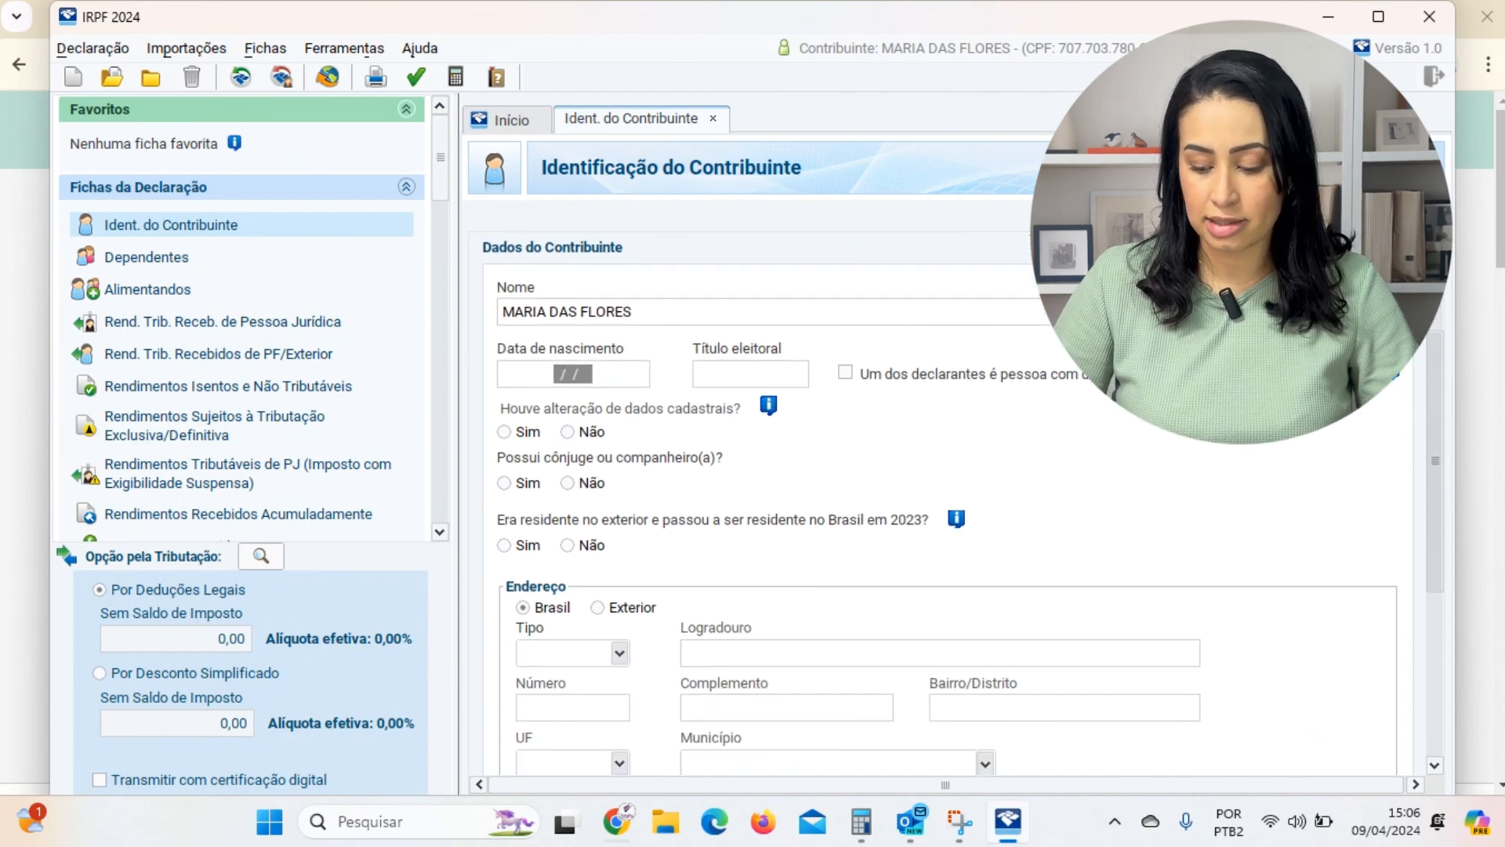
pyautogui.write('09081980')
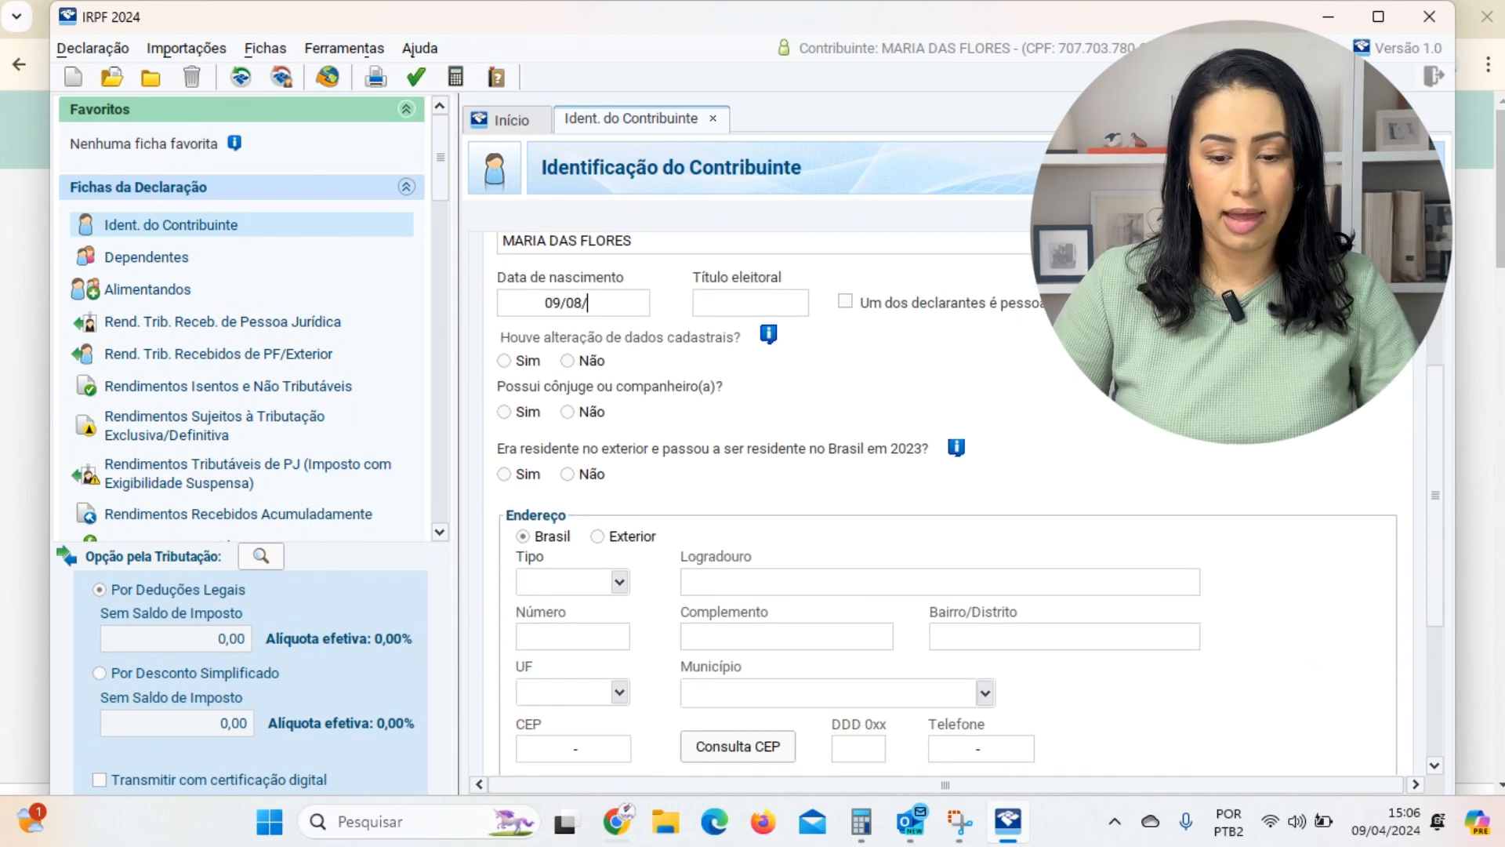
pyautogui.press('Tab')
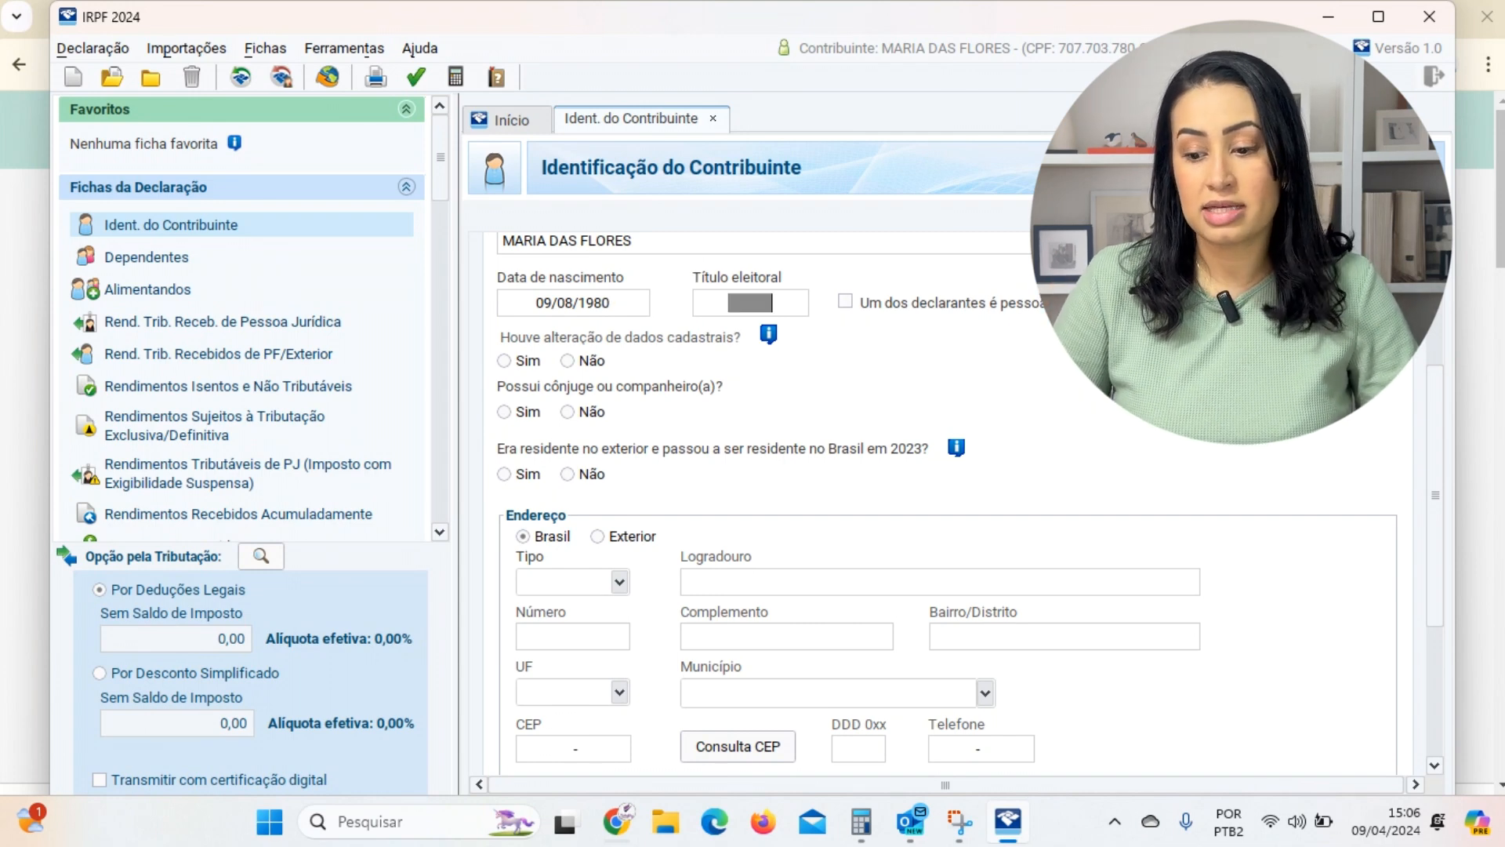
pyautogui.press('Tab')
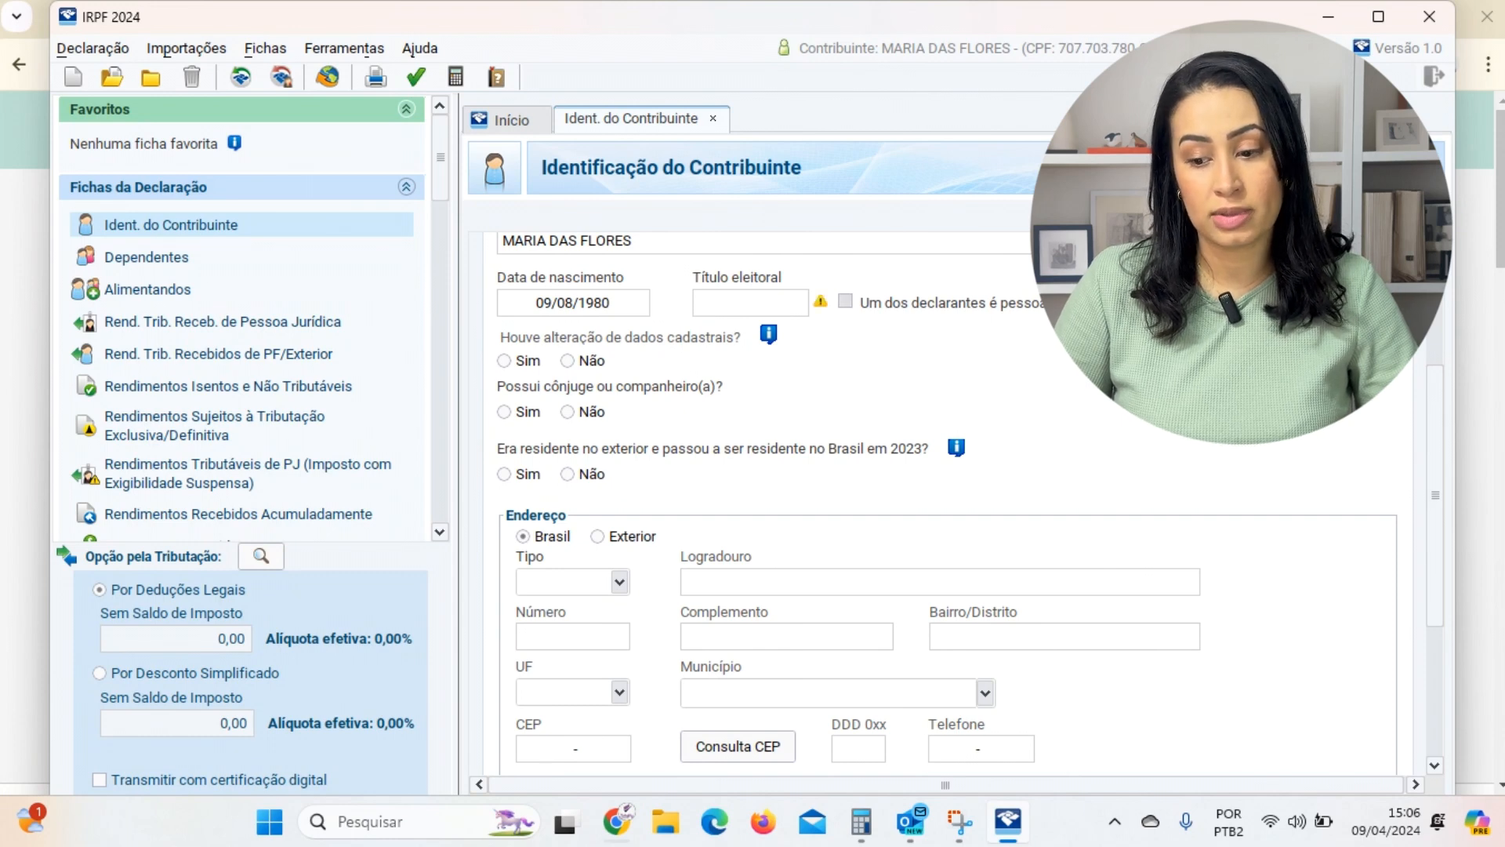
pyautogui.press('space')
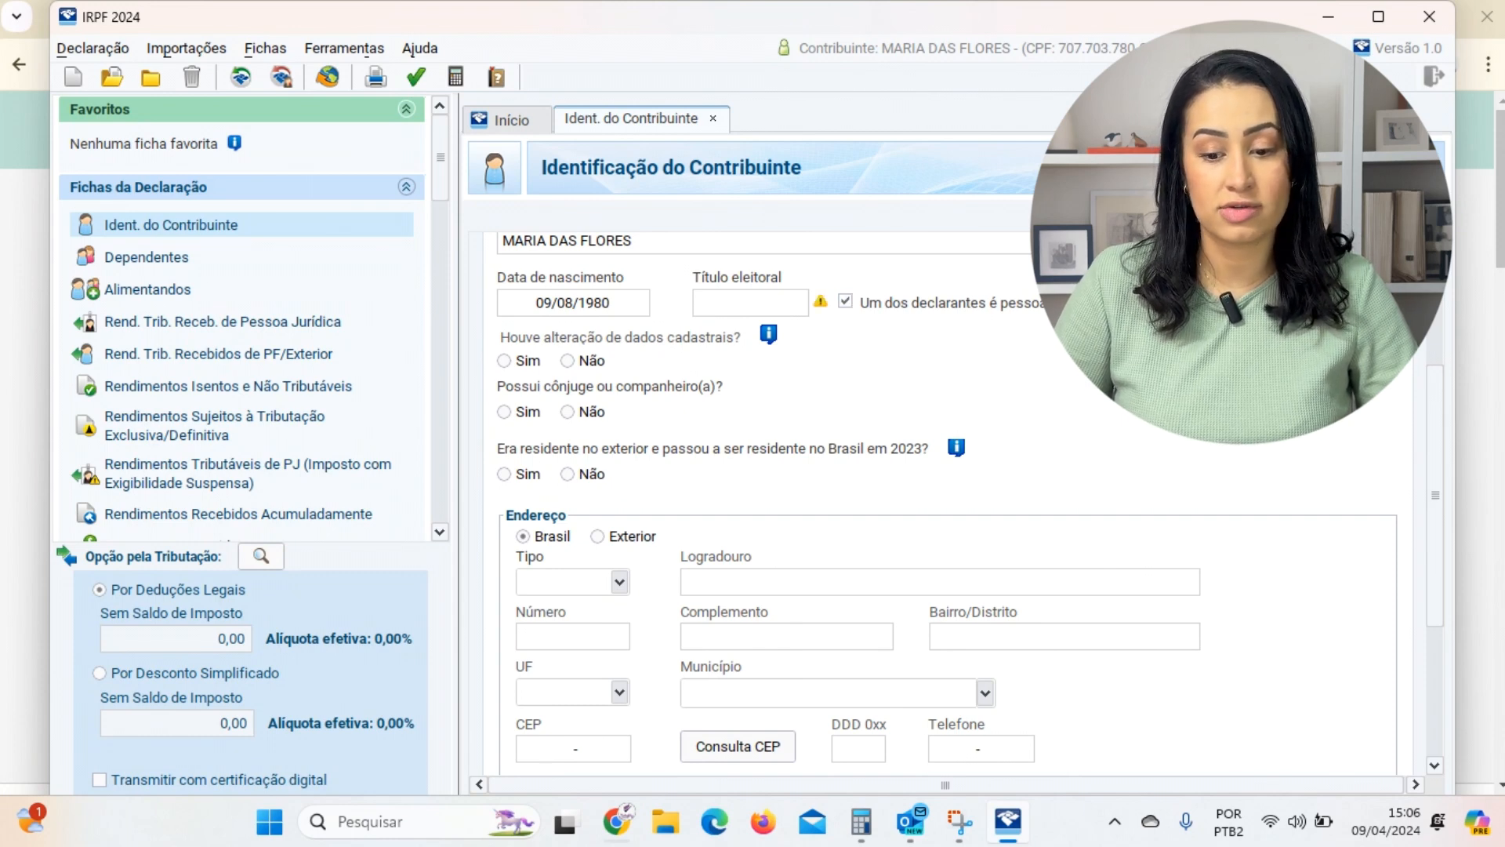
pyautogui.press('space')
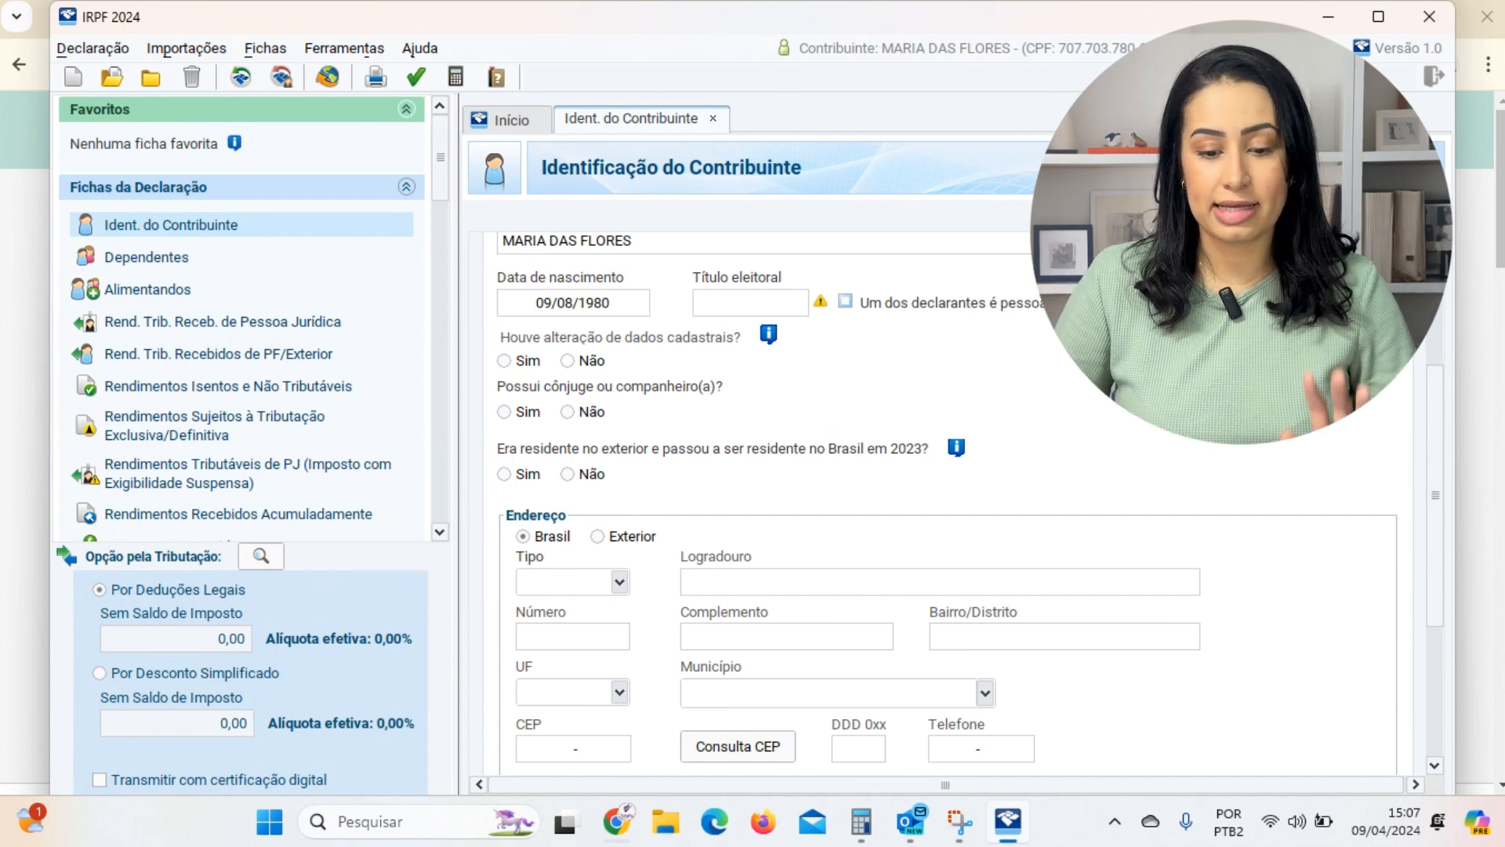
# Answer Não to the questions on changed registration data, spouse or partner, and having moved from abroad to Brazil in 2023
pyautogui.click(568, 361)
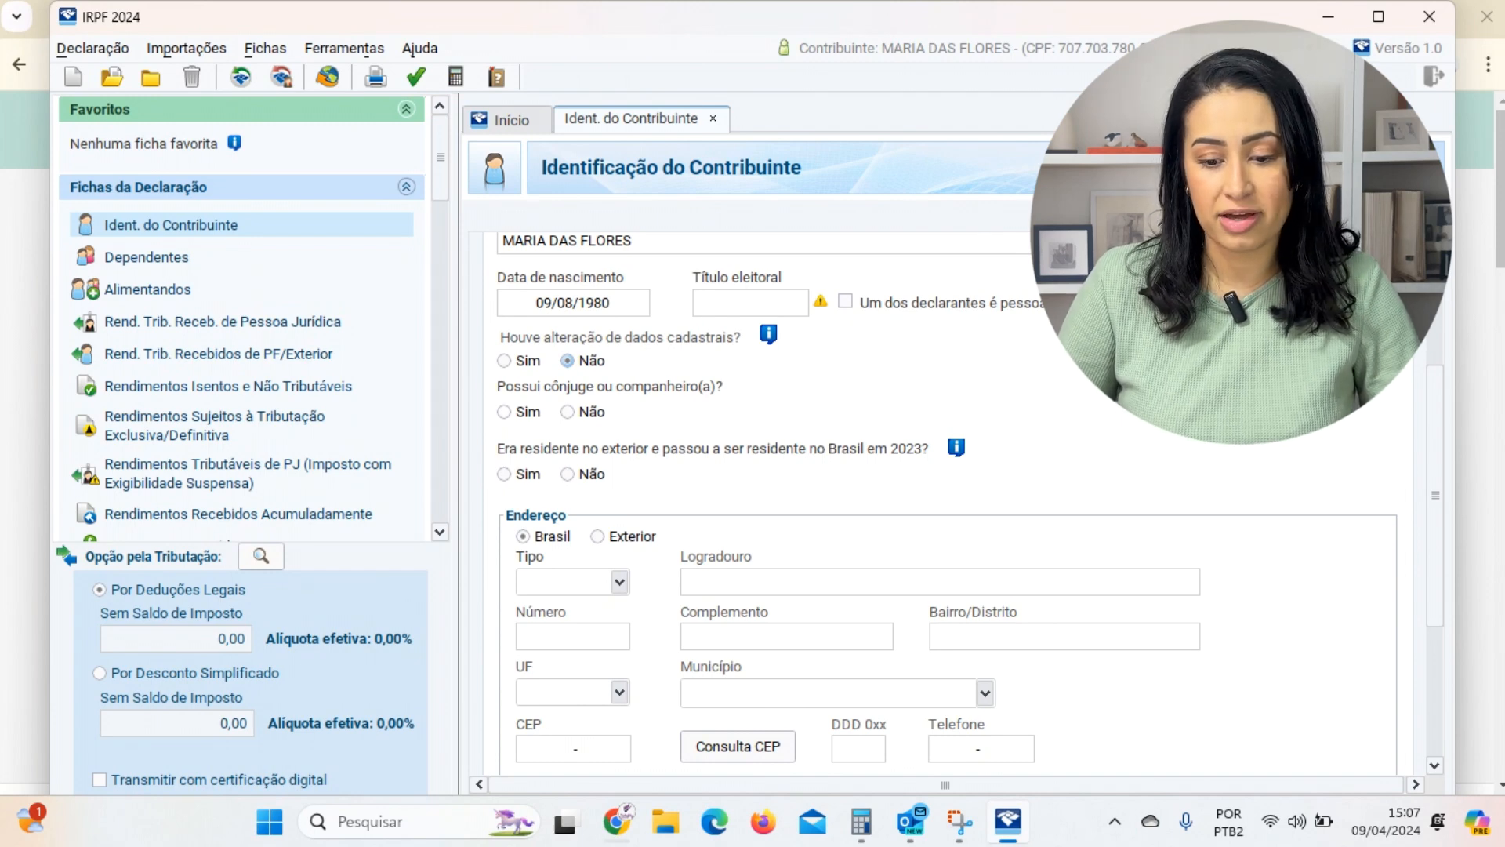
pyautogui.click(504, 412)
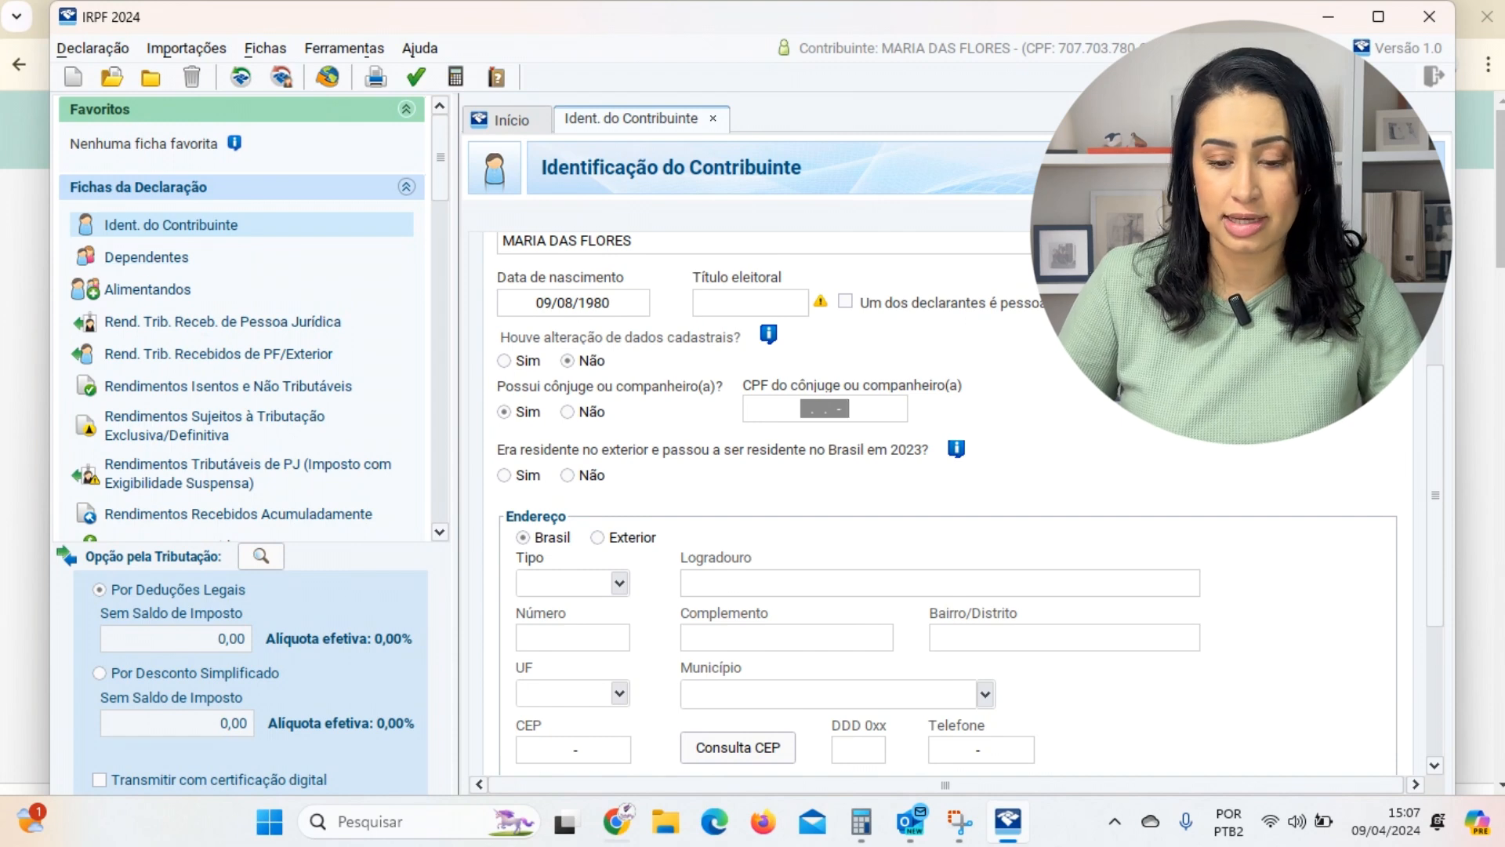
pyautogui.click(567, 412)
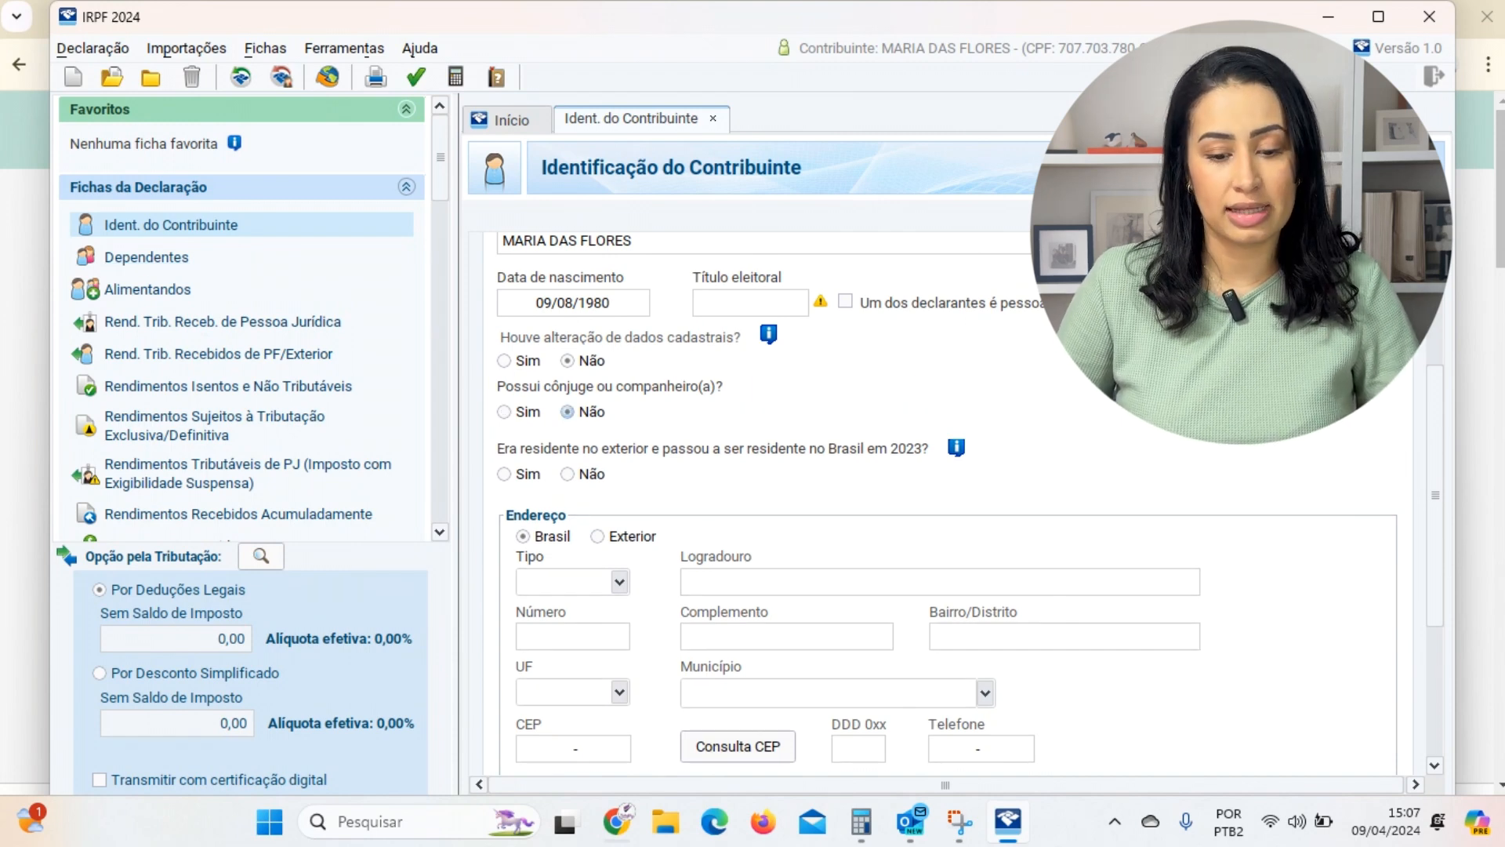
pyautogui.click(504, 411)
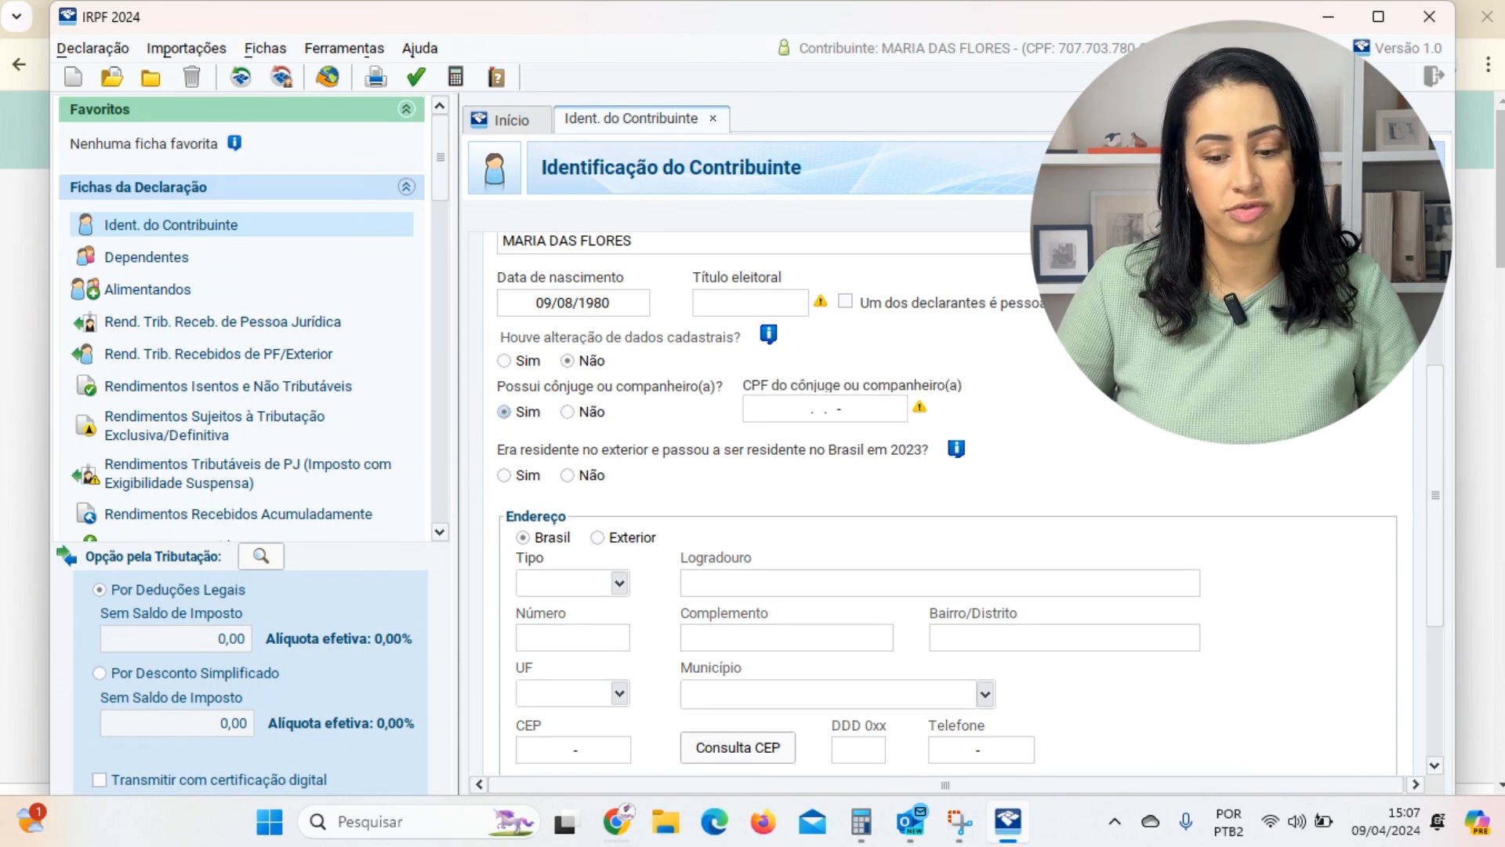
pyautogui.click(825, 408)
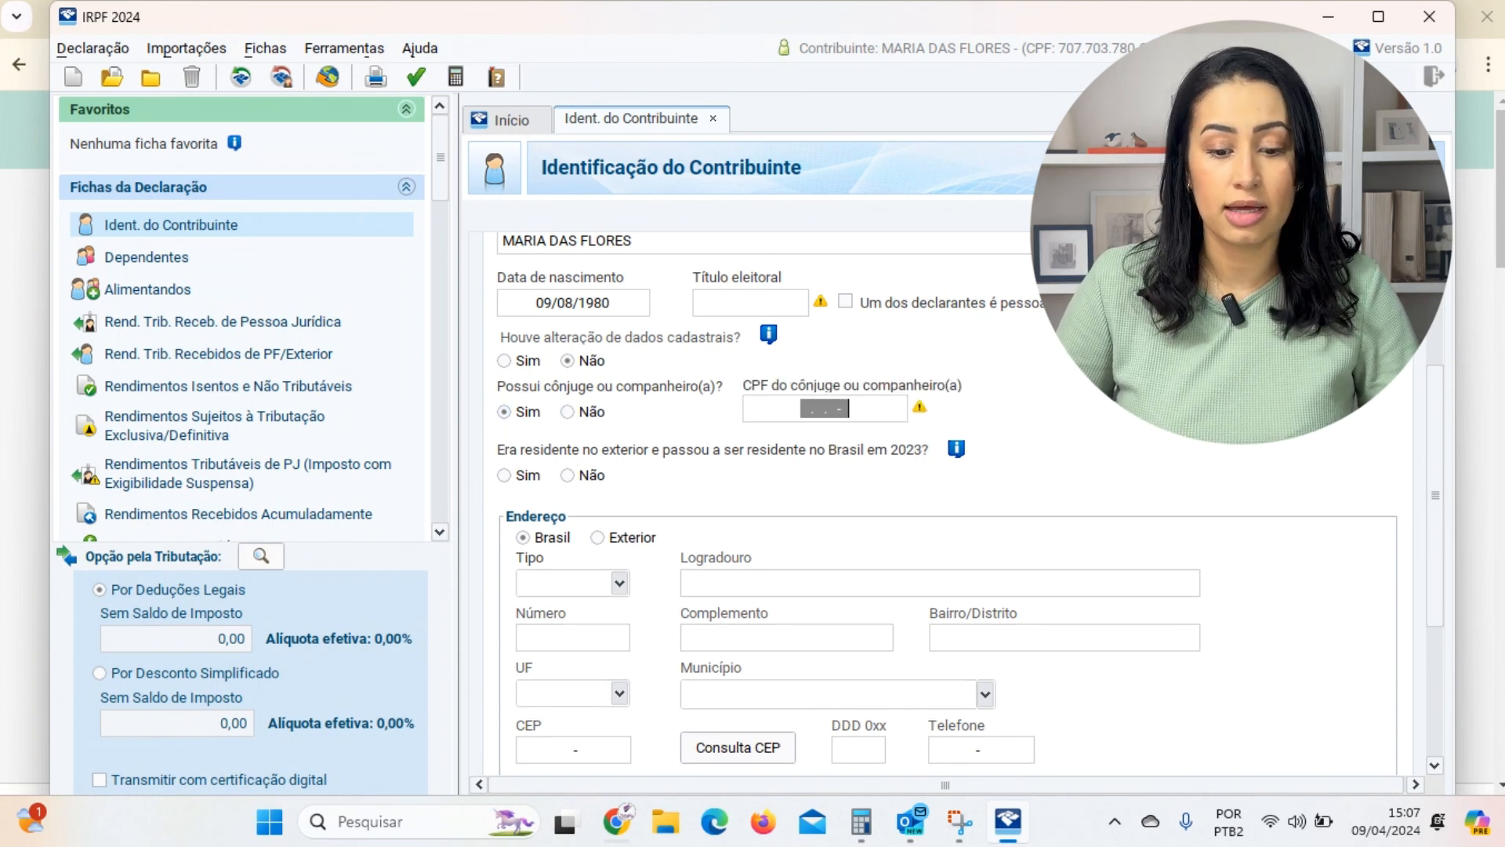
pyautogui.click(566, 412)
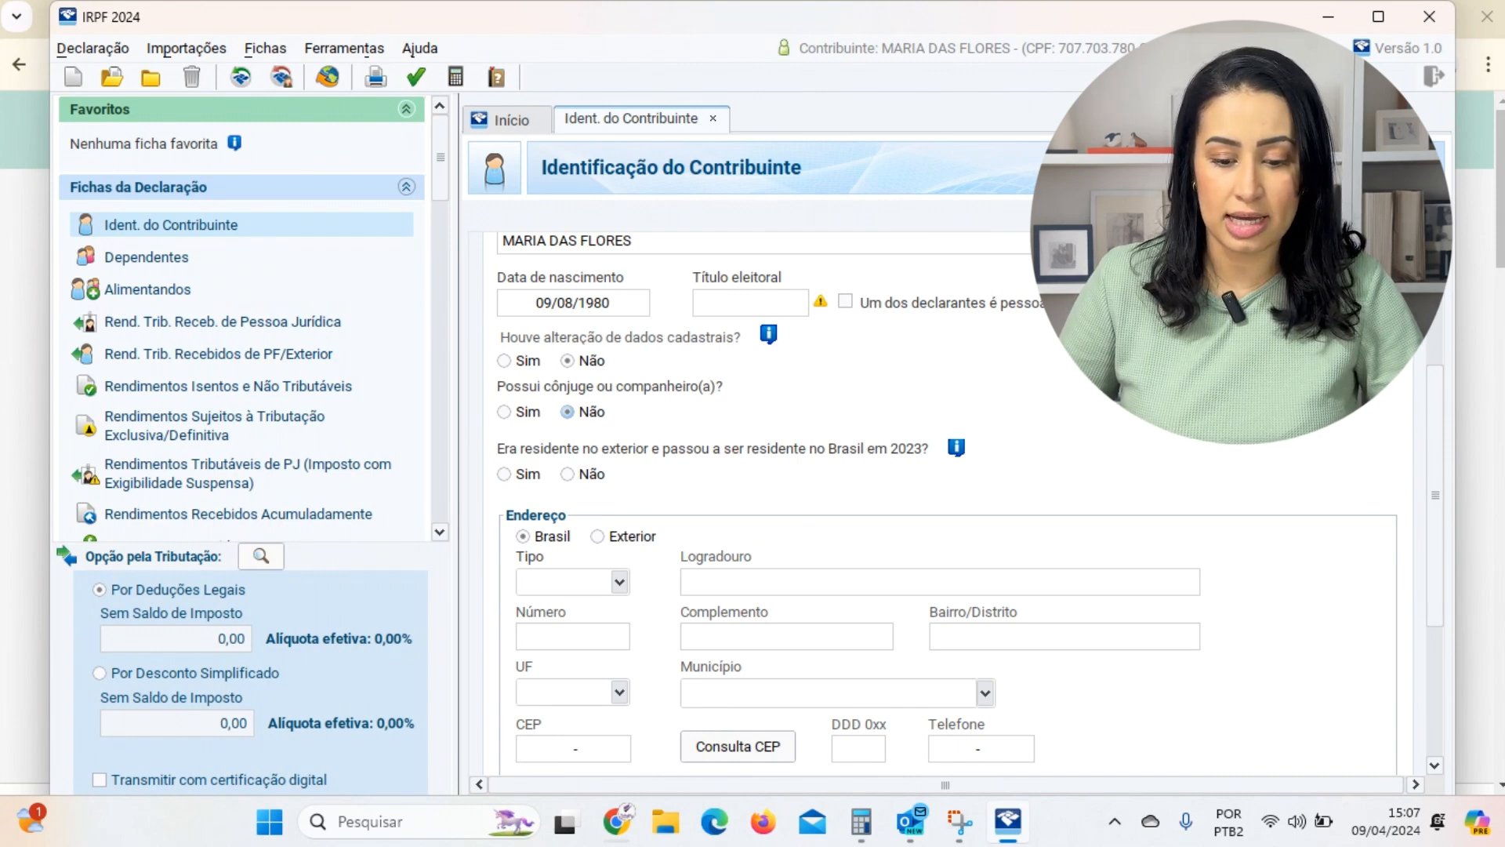
pyautogui.click(567, 474)
# Review the address fields and the options for Natureza da ocupação in the taxpayer identification form, leaving them blank
pyautogui.scroll(-2, 567, 474)
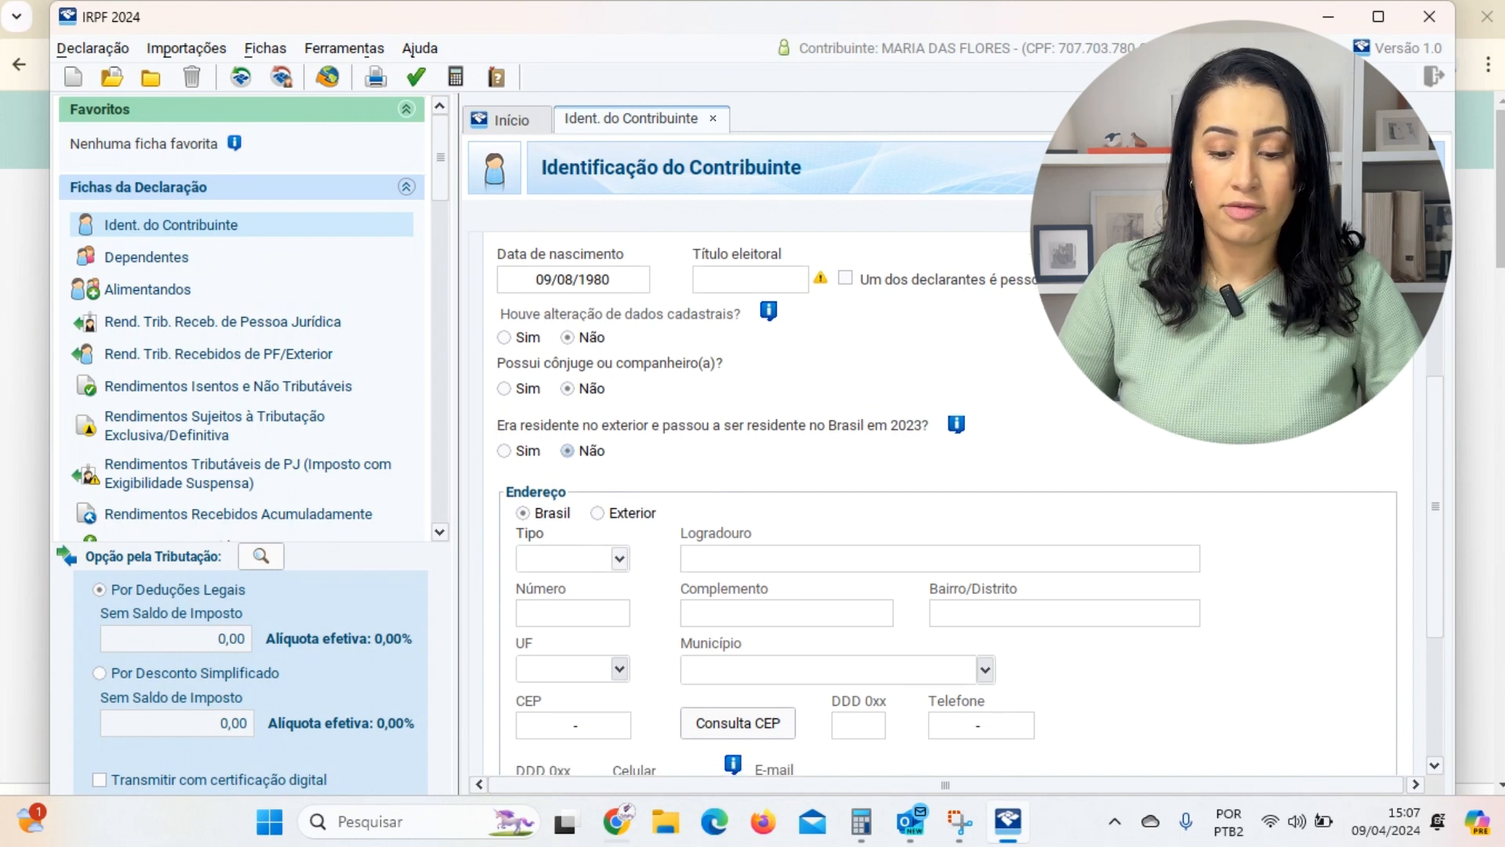
pyautogui.scroll(-1, 969, 504)
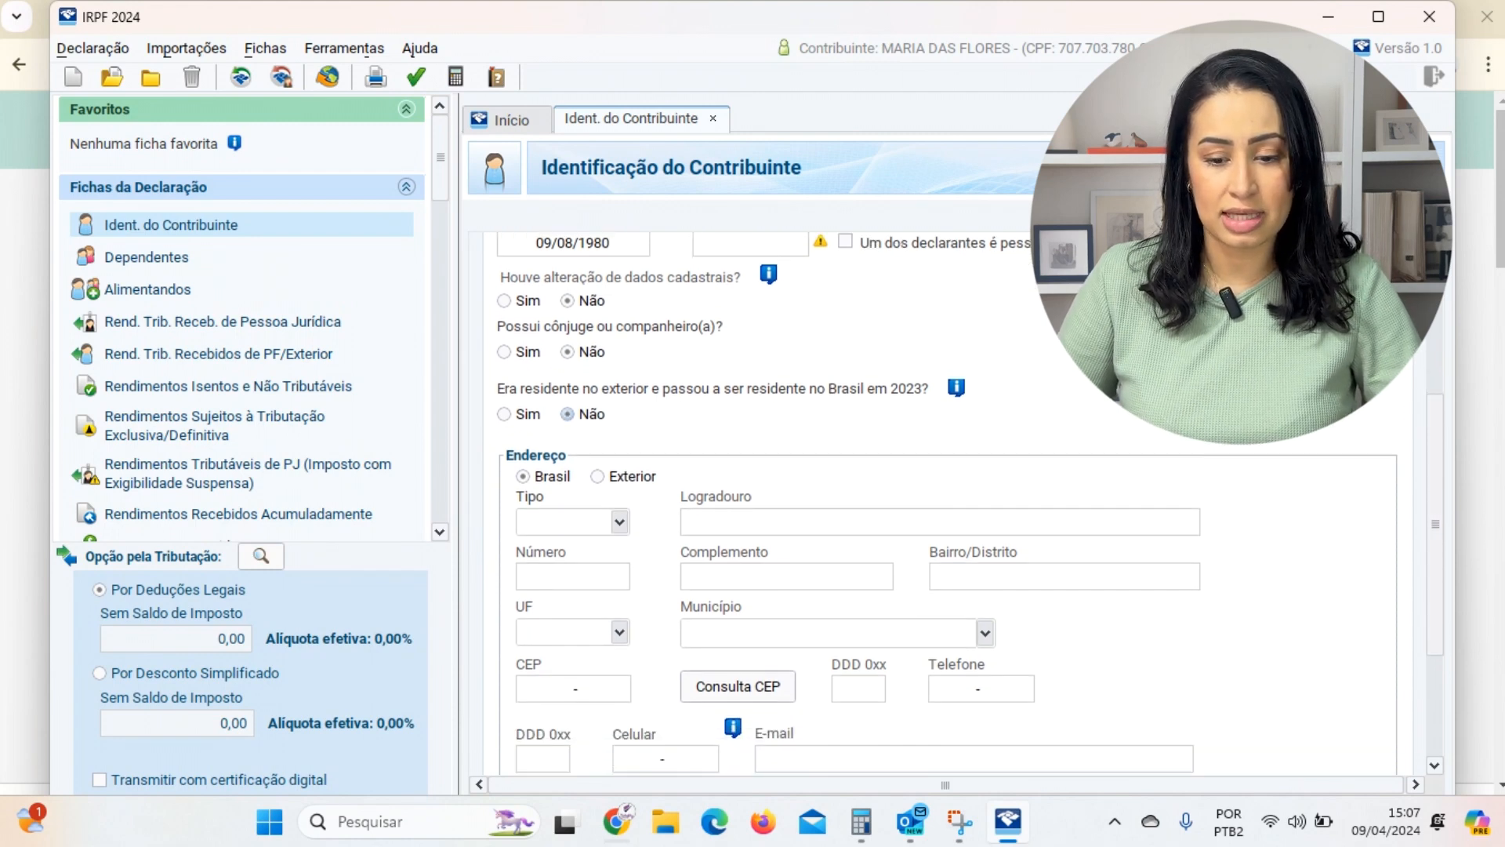
pyautogui.scroll(-5, 965, 501)
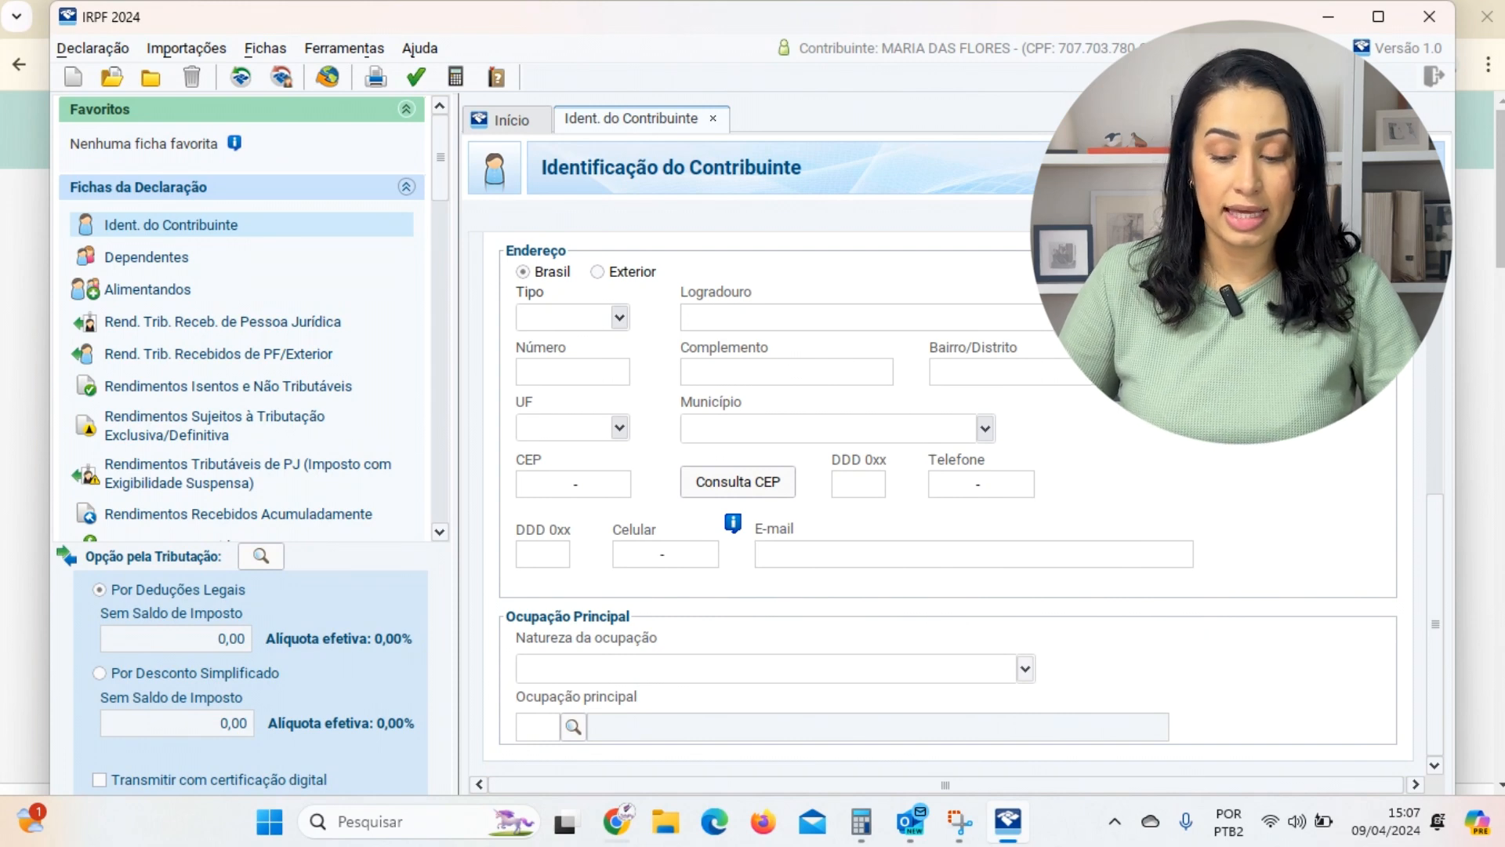
pyautogui.click(1024, 668)
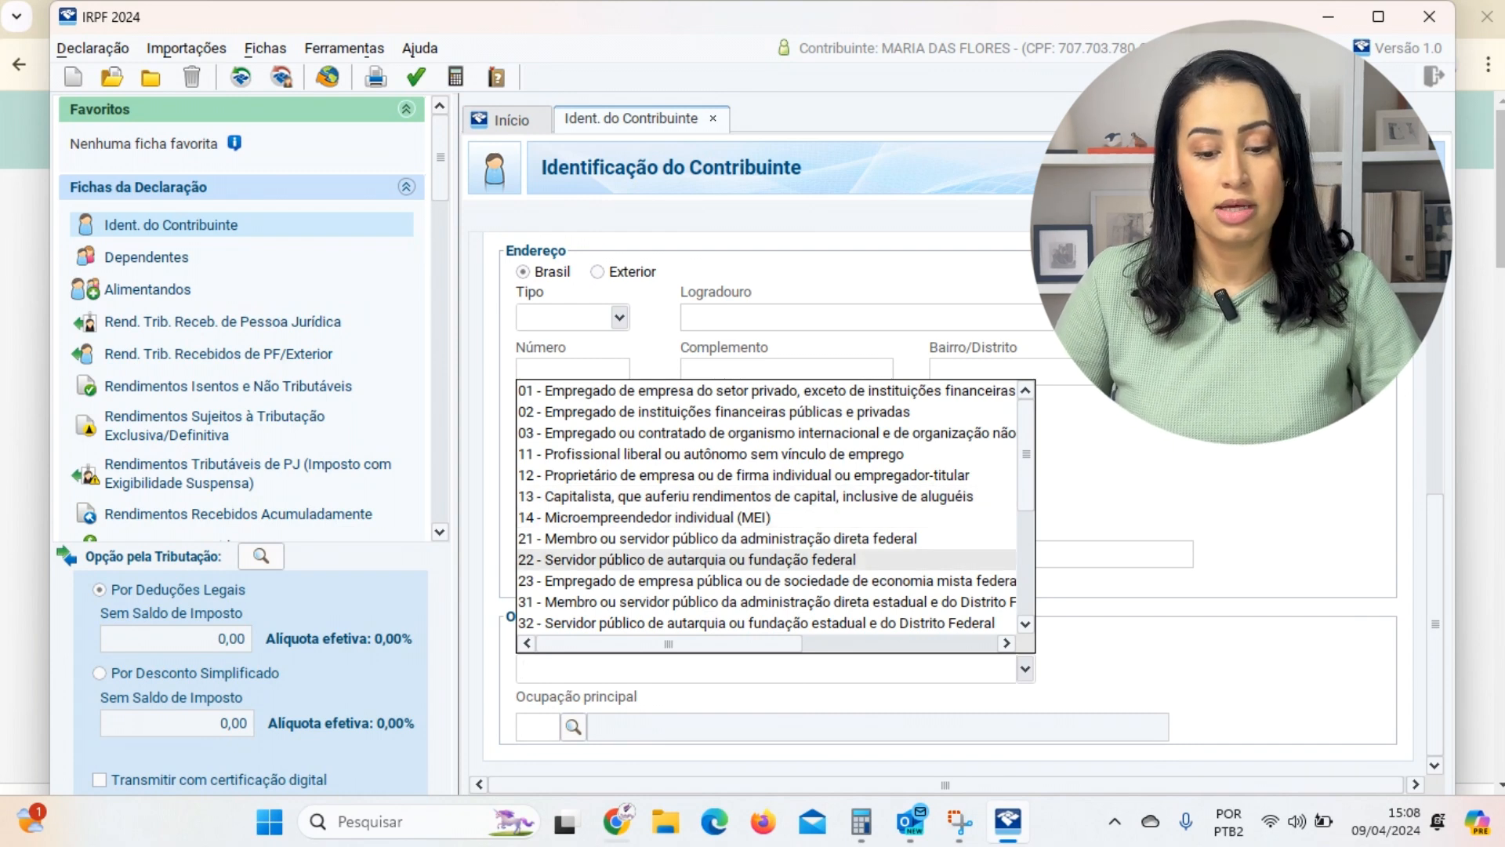
pyautogui.scroll(-4, 767, 510)
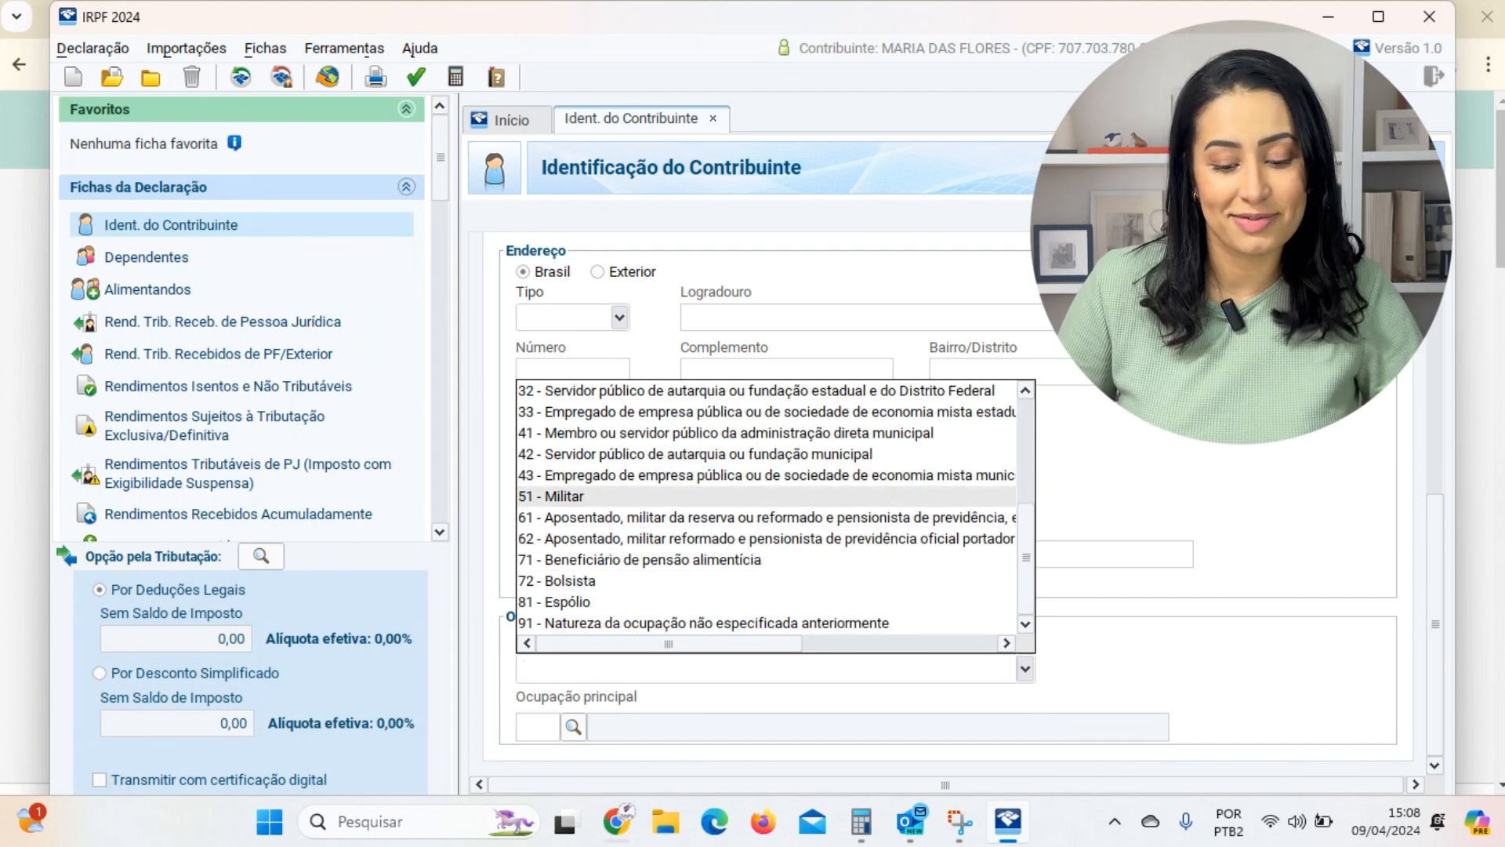
pyautogui.press('Escape')
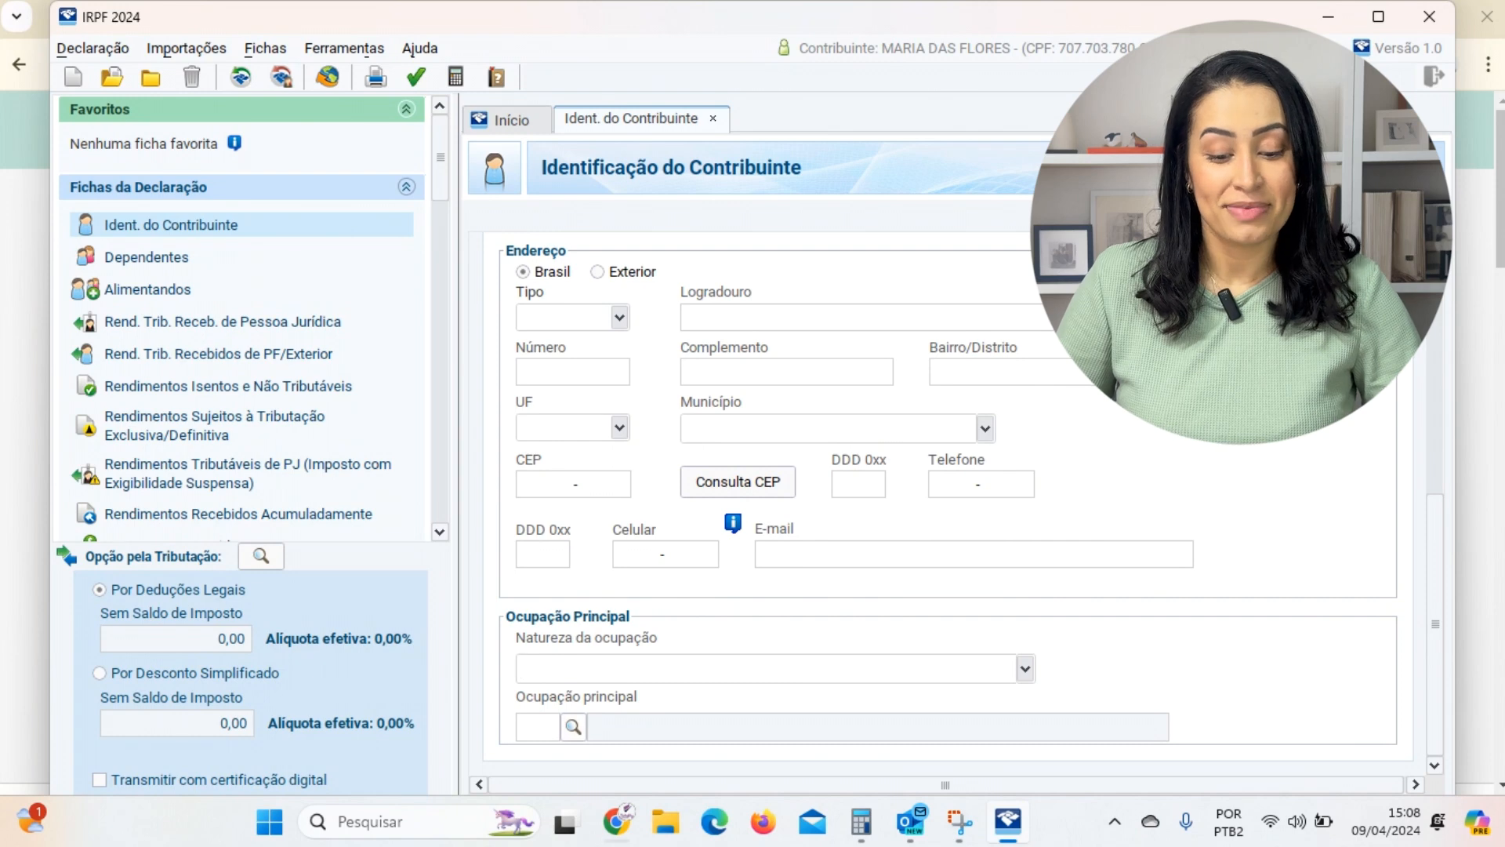
# Browse the catalogue of main occupation categories and close it without choosing one
pyautogui.click(573, 727)
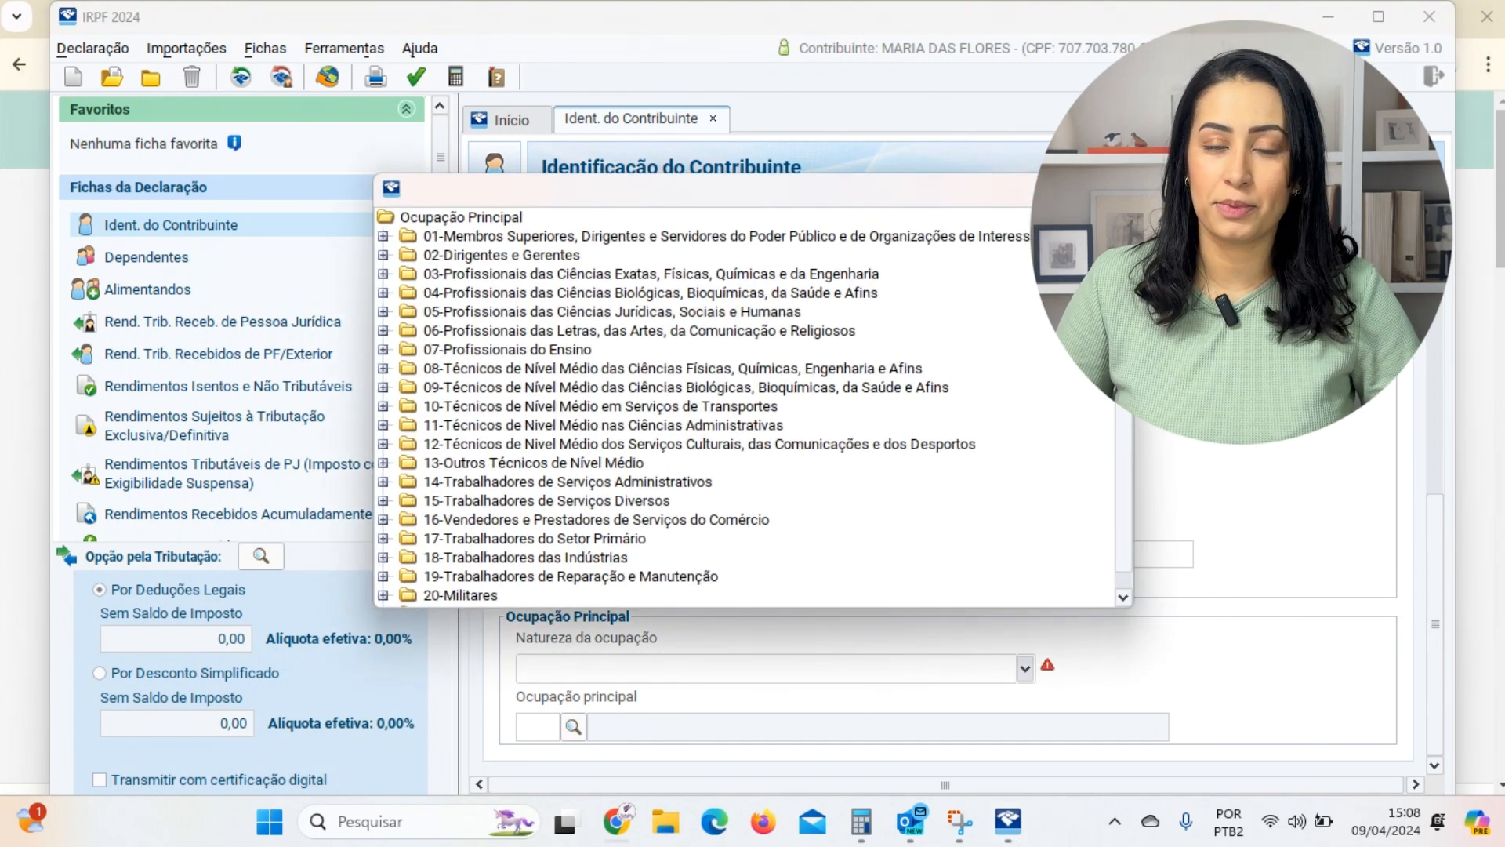
pyautogui.scroll(-1, 752, 407)
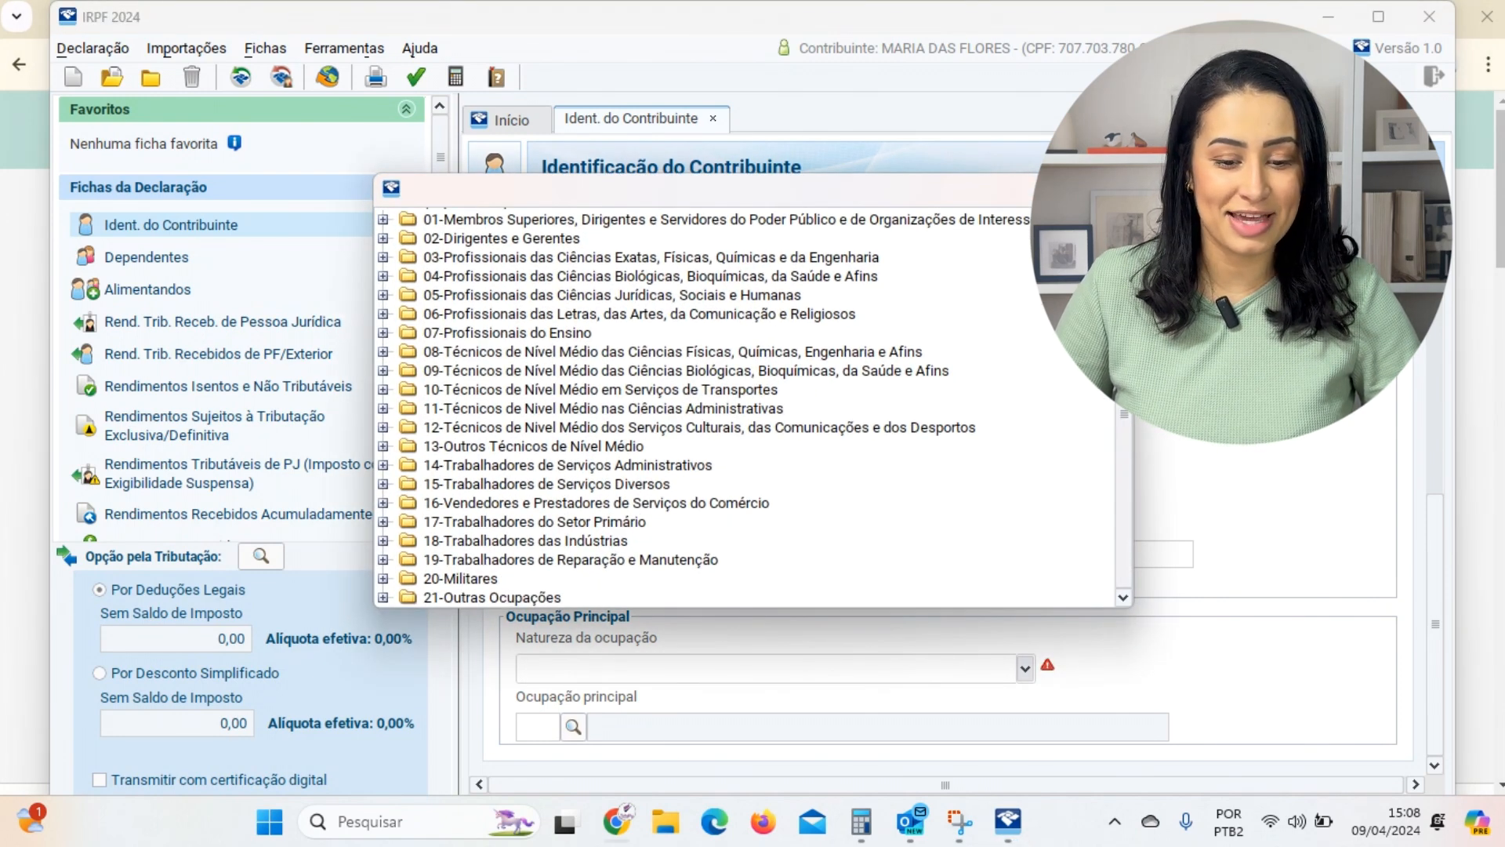
pyautogui.scroll(1, 753, 407)
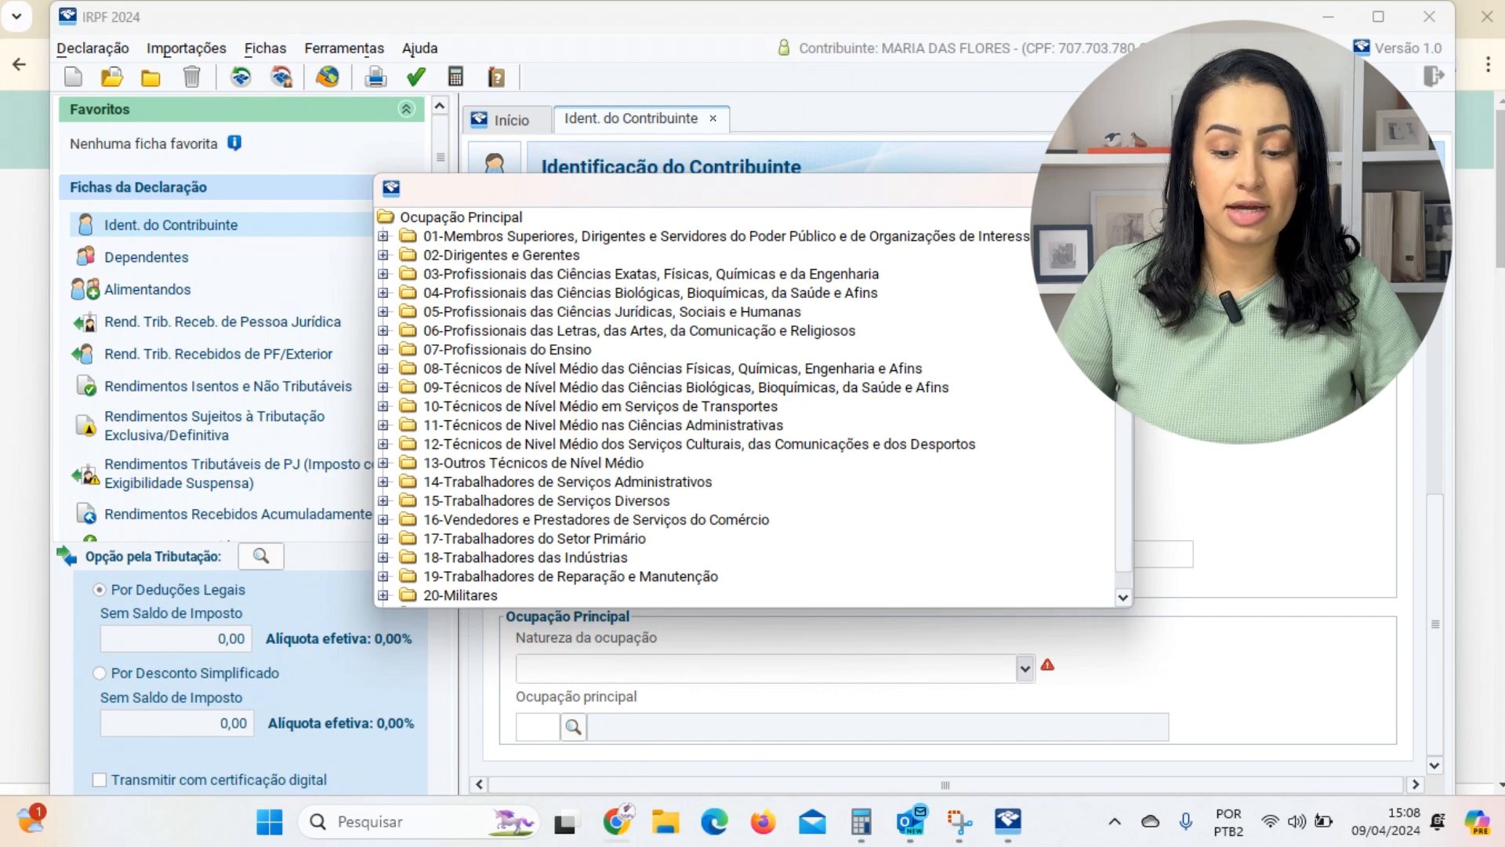
pyautogui.press('Escape')
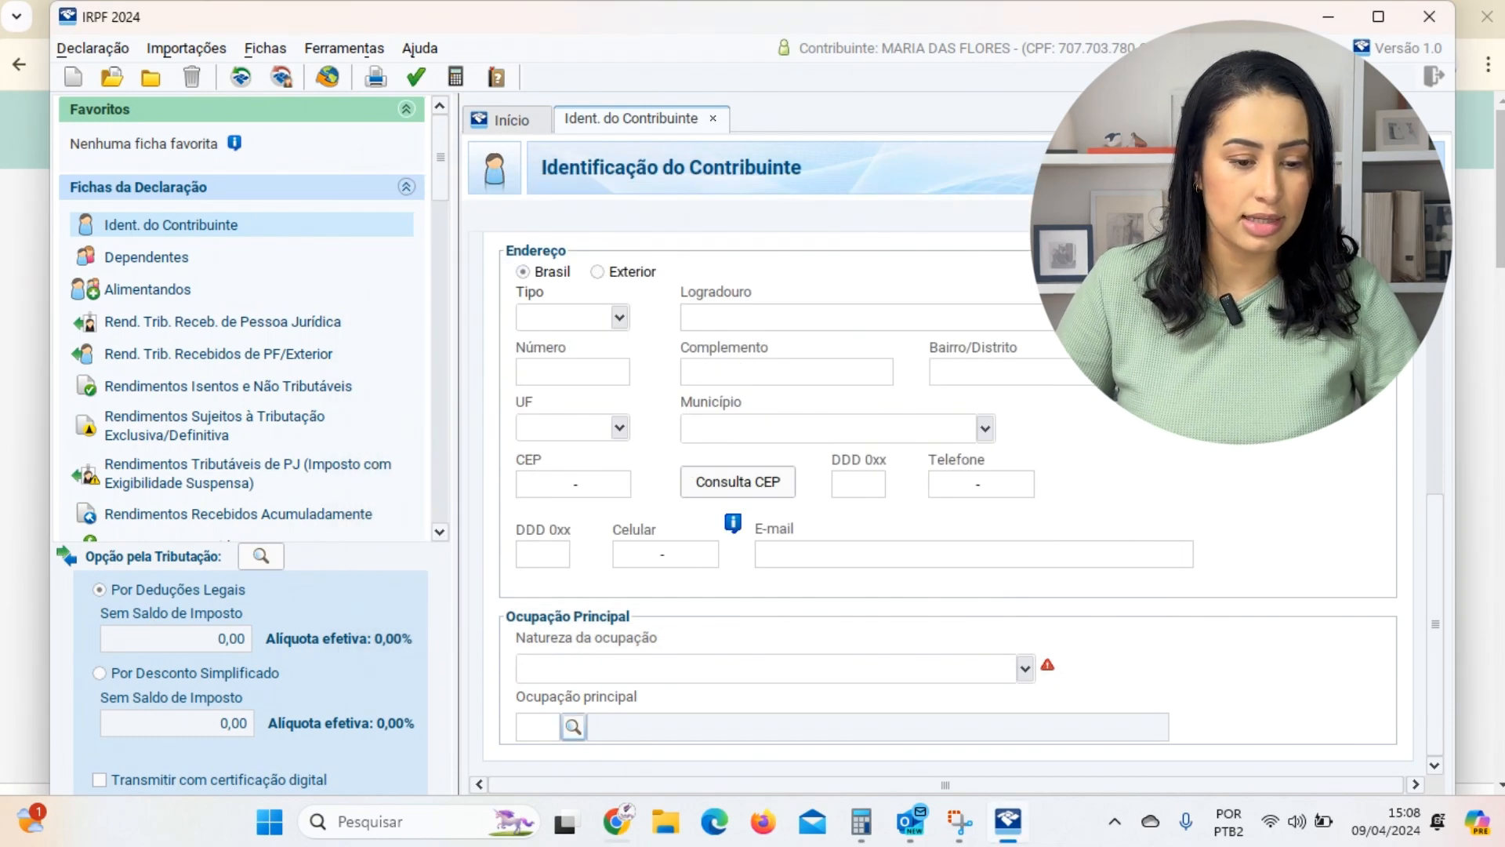
# Open a new entry in the Dependentes form and review the available dependent types without selecting one
pyautogui.click(147, 257)
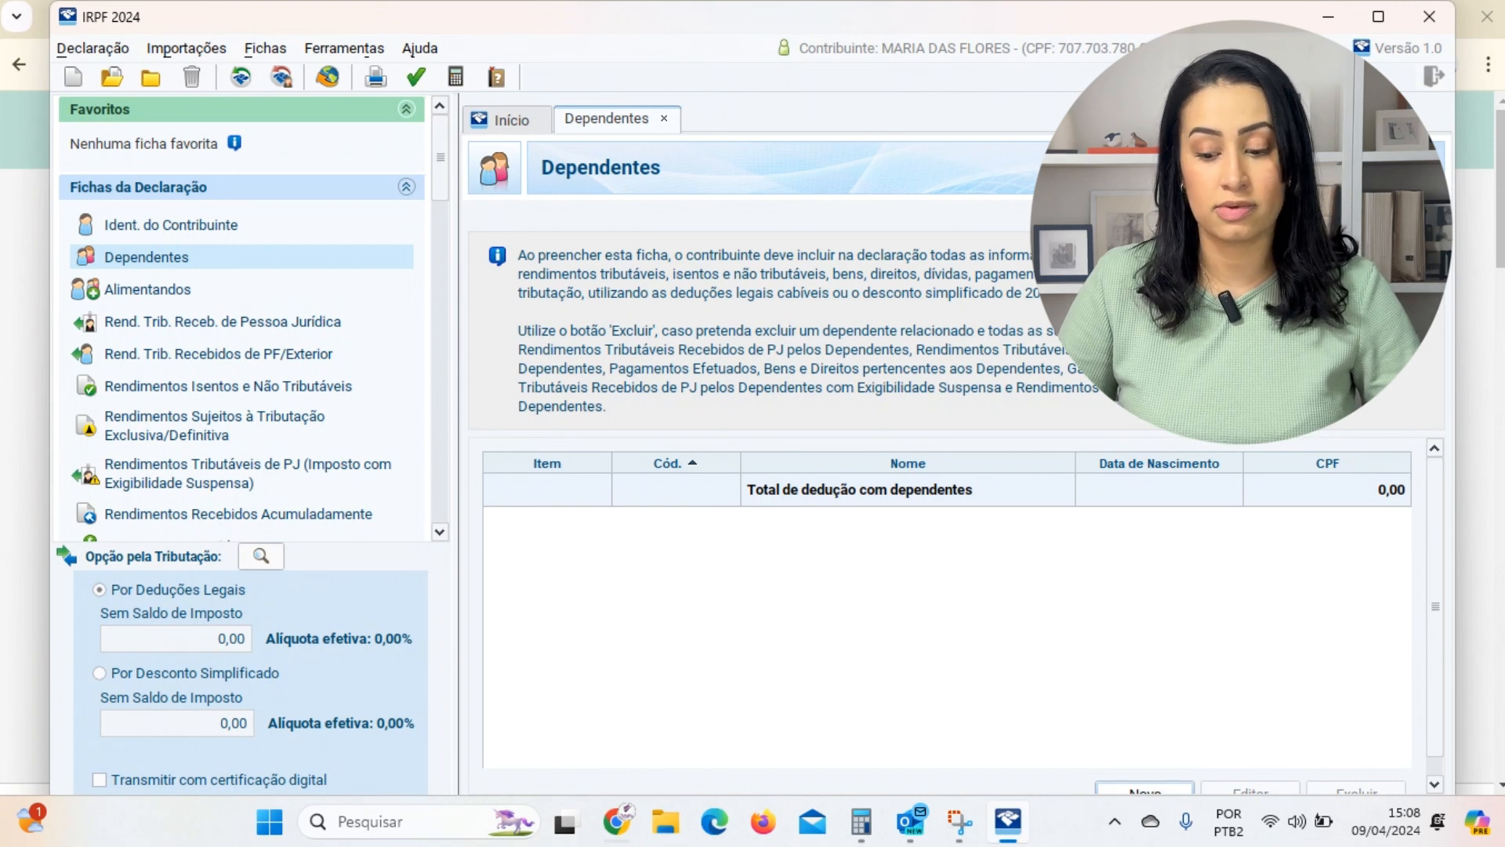
pyautogui.click(1145, 789)
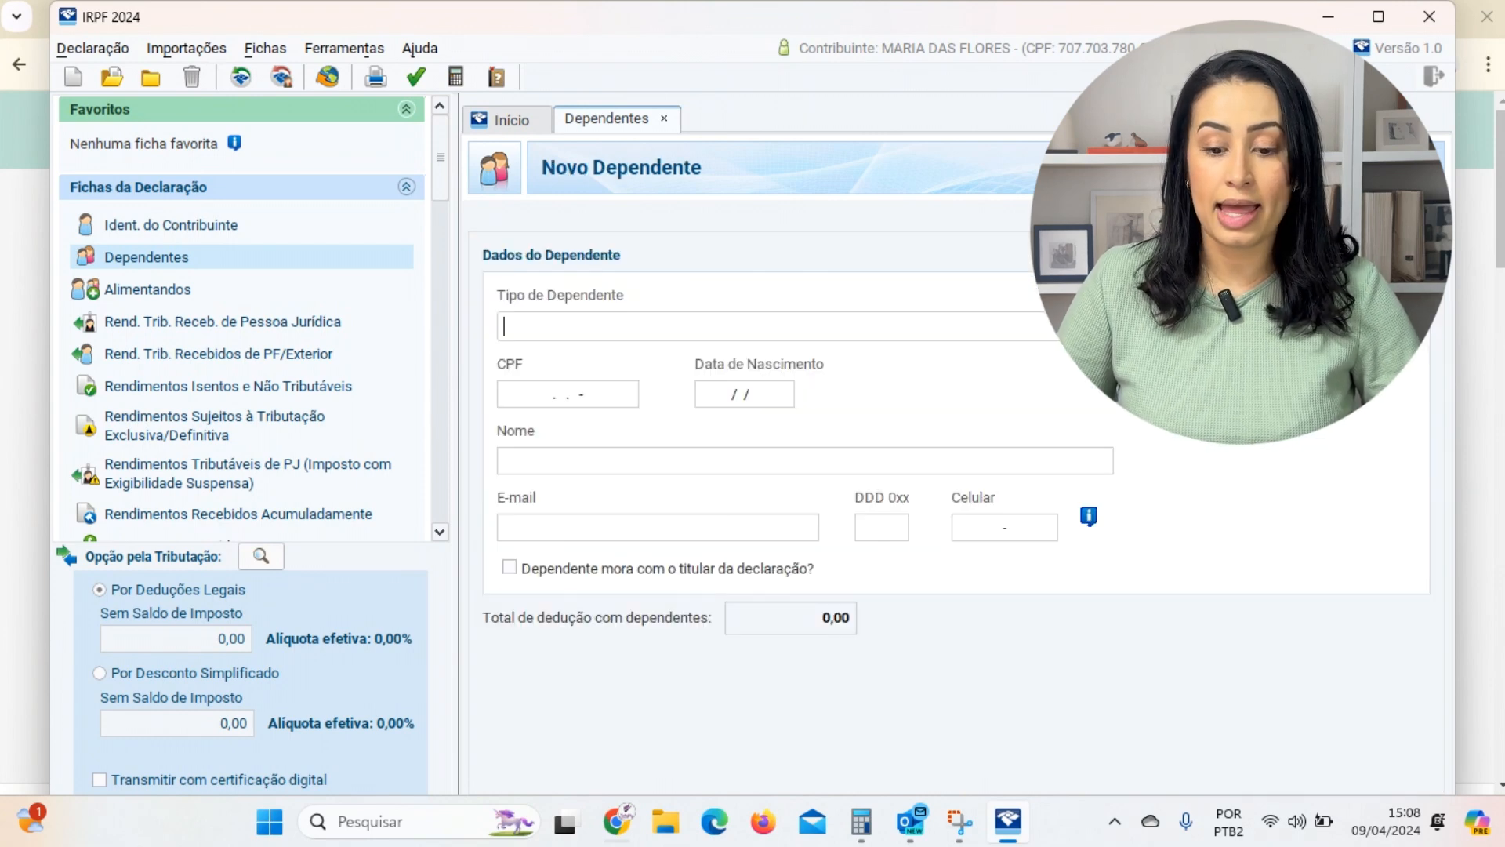
pyautogui.click(1344, 326)
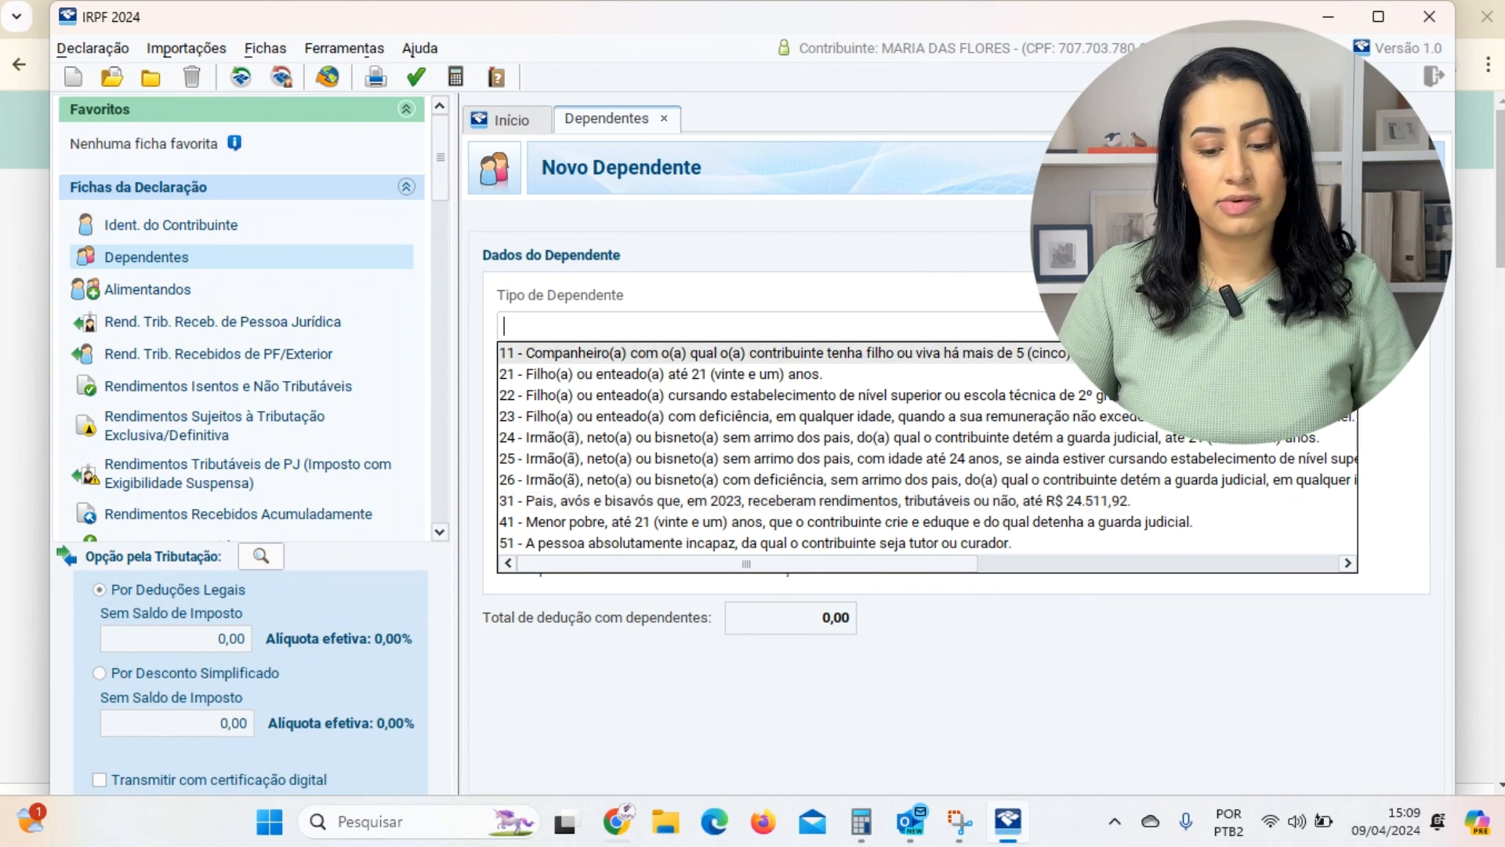
pyautogui.press('Escape')
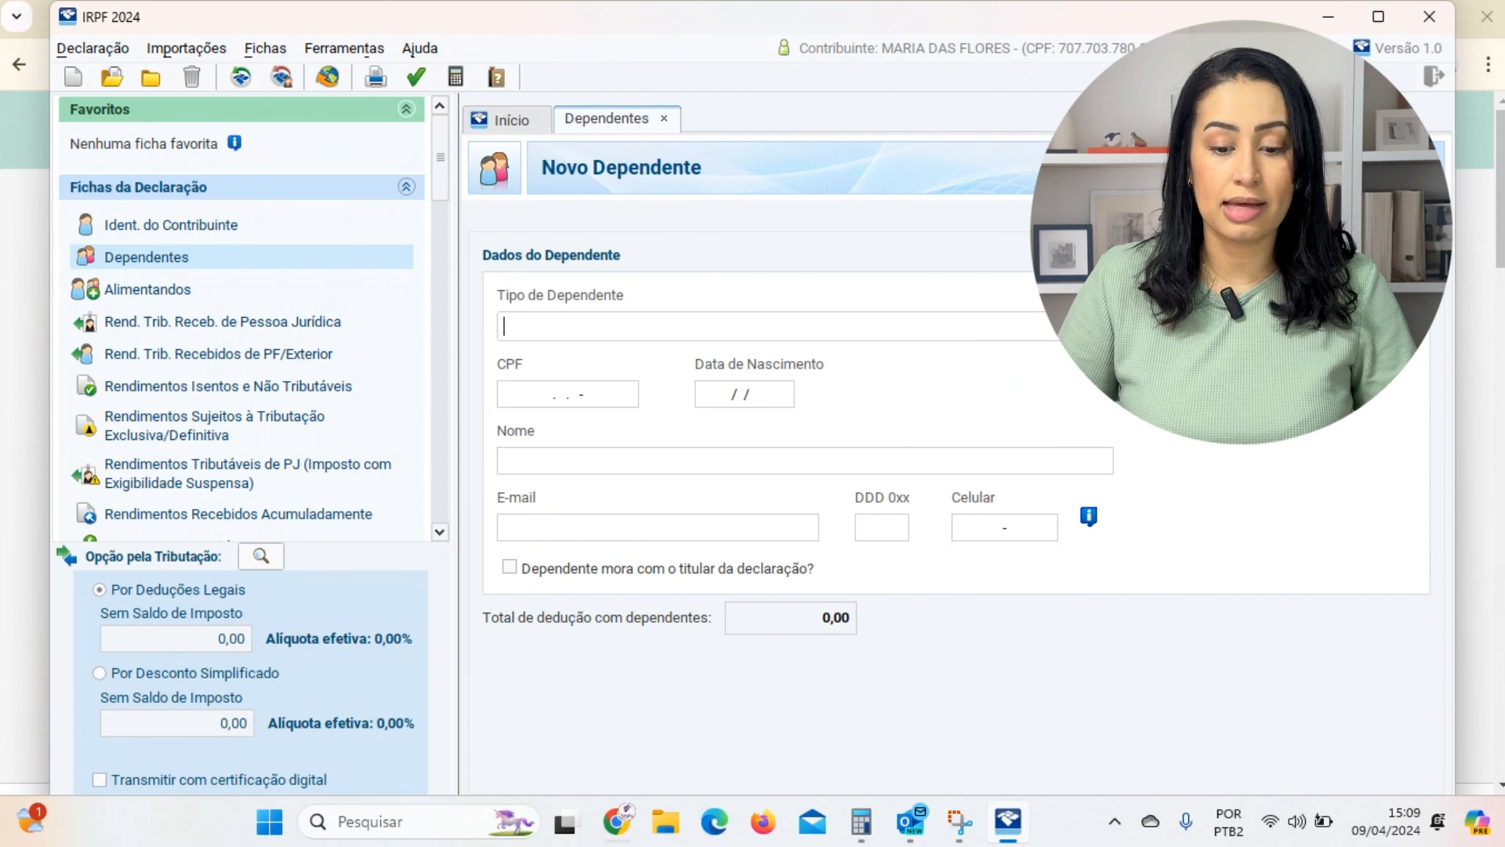
# Go through the new dependent's CPF, birth date, name and contact fields up to the shared-residence option, leaving everything blank
pyautogui.press('Tab')
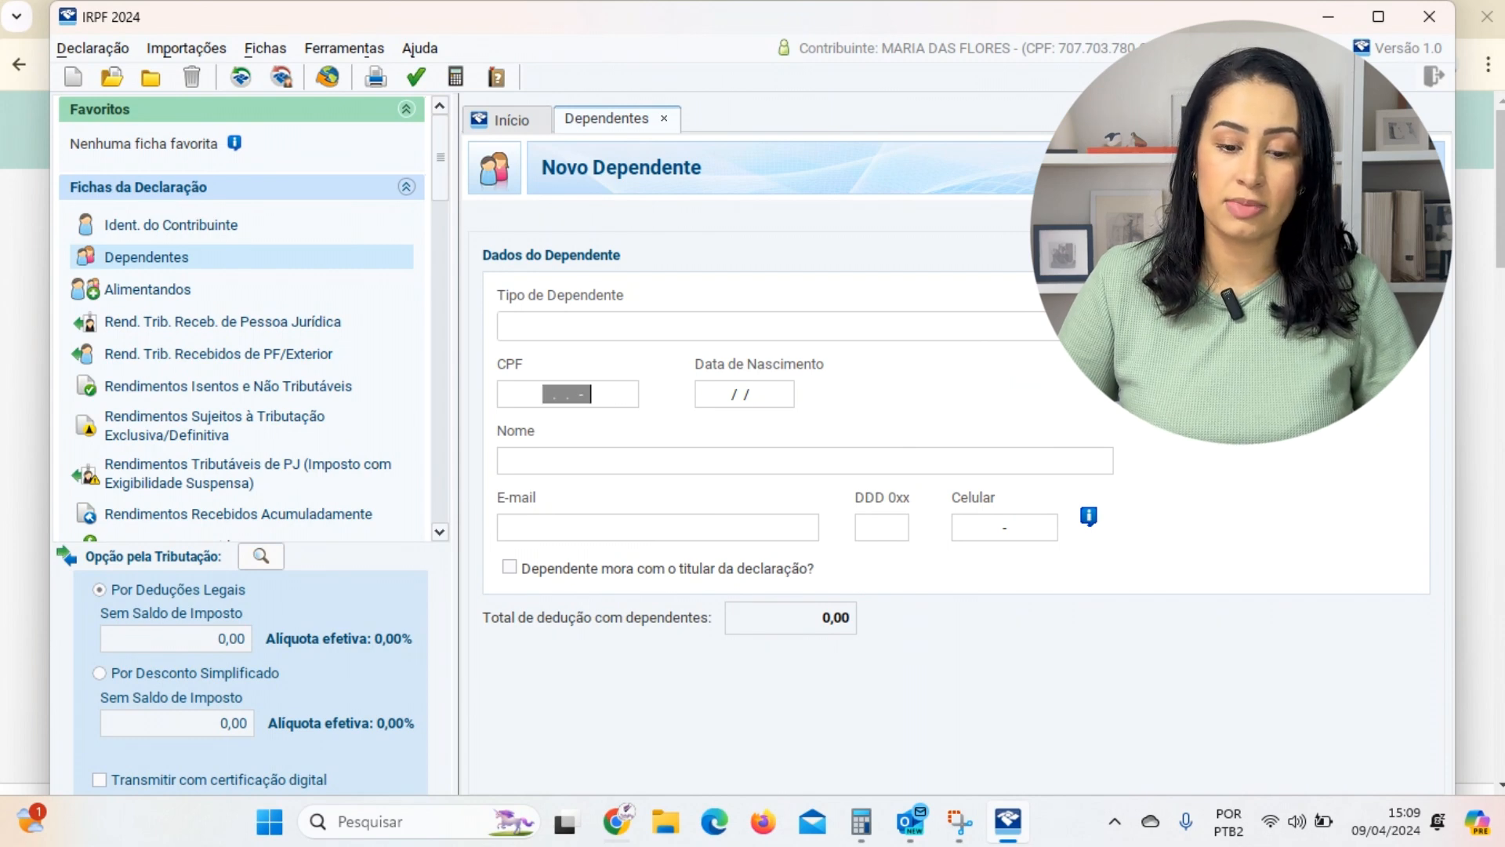
pyautogui.press('Tab')
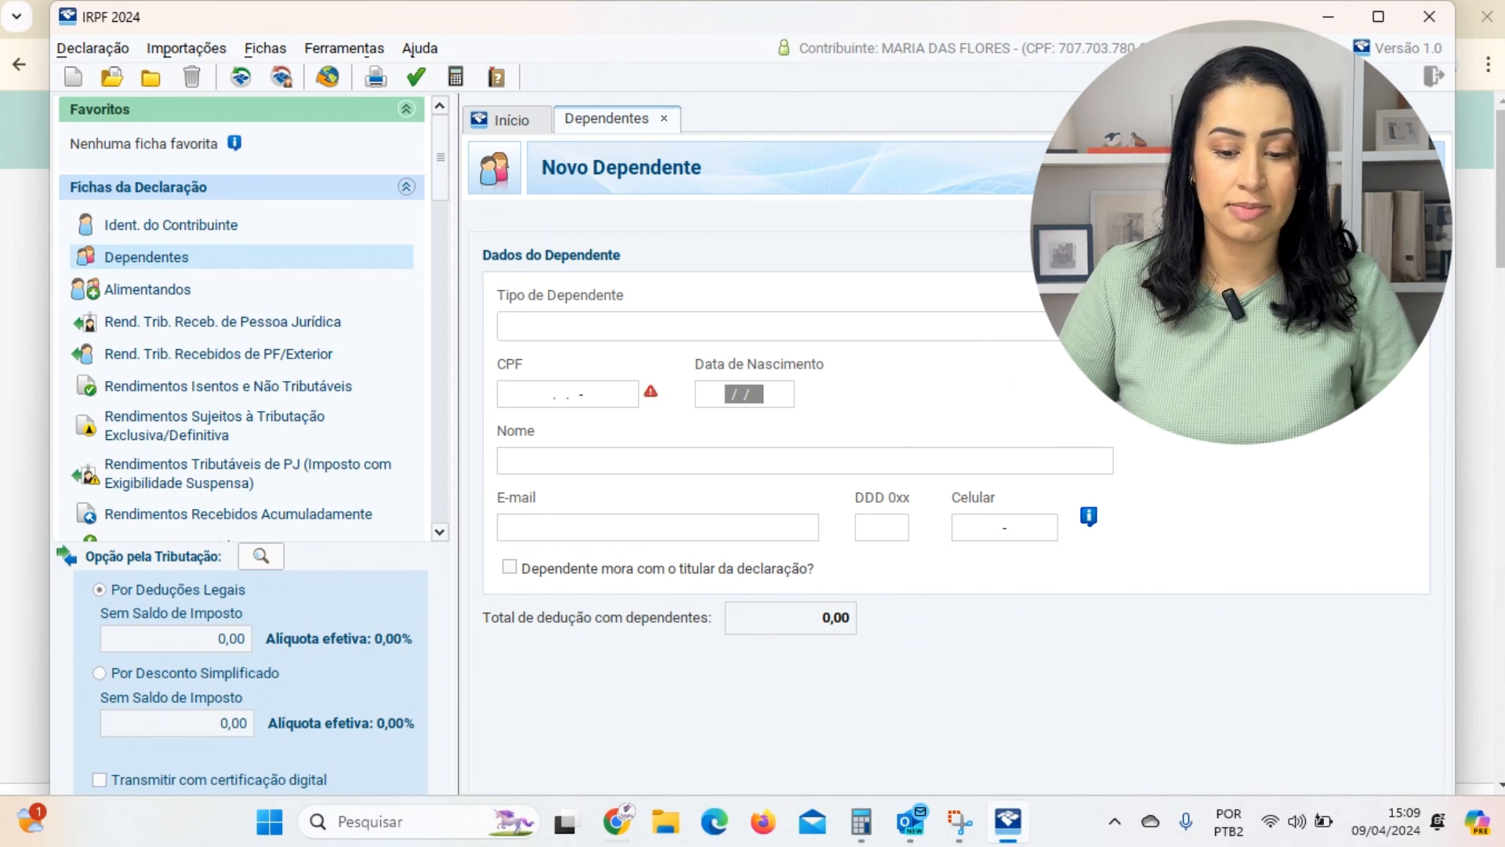
pyautogui.press('Tab')
pyautogui.press('Tab')
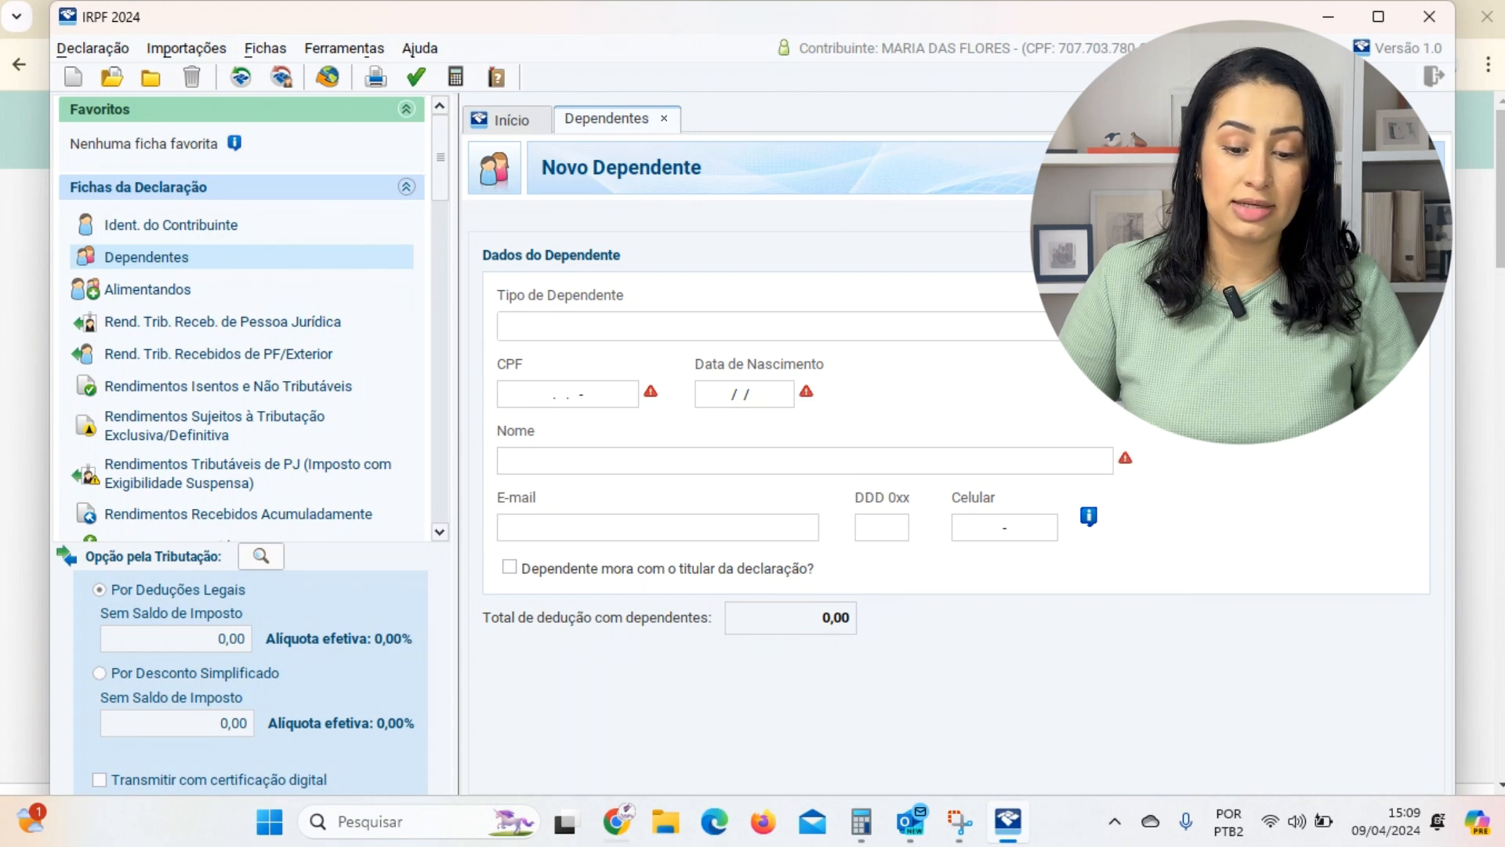
pyautogui.press('Tab')
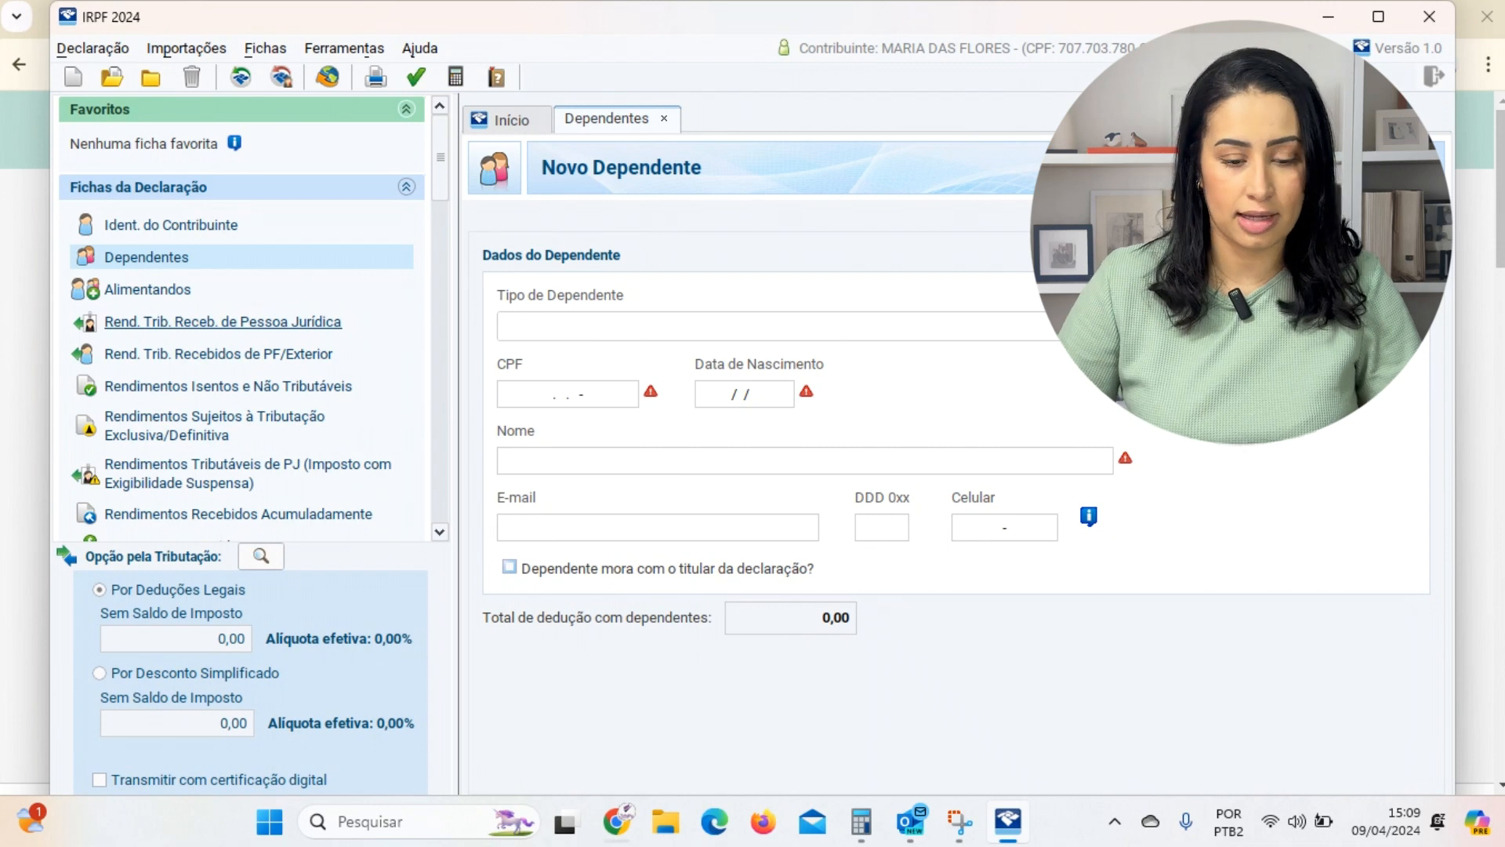
# Open the form for taxable income received from legal entities, and switch to Edge to examine the income report PDF's sections
pyautogui.click(223, 321)
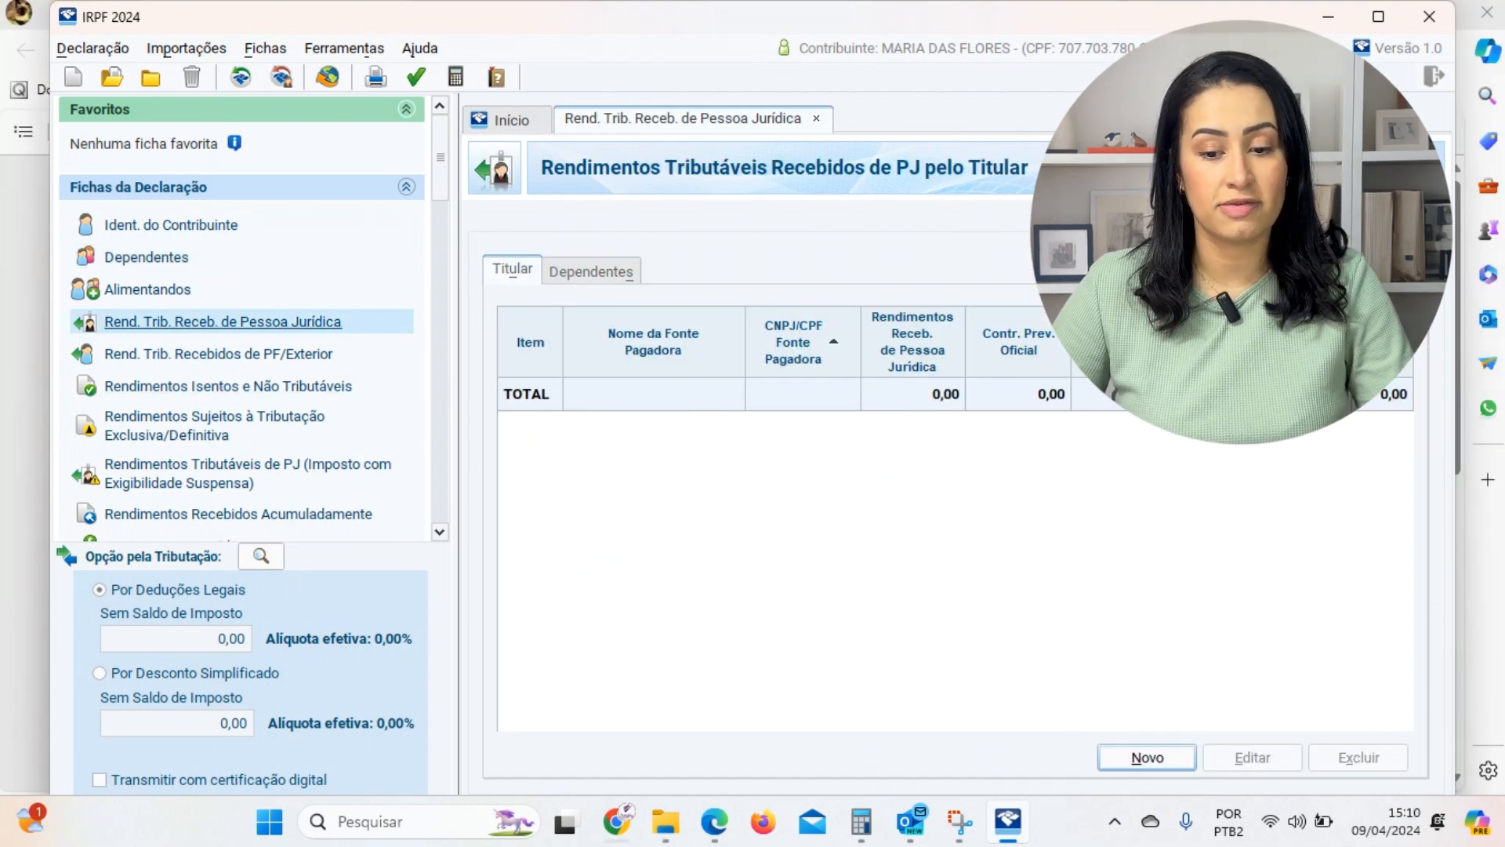
pyautogui.click(223, 322)
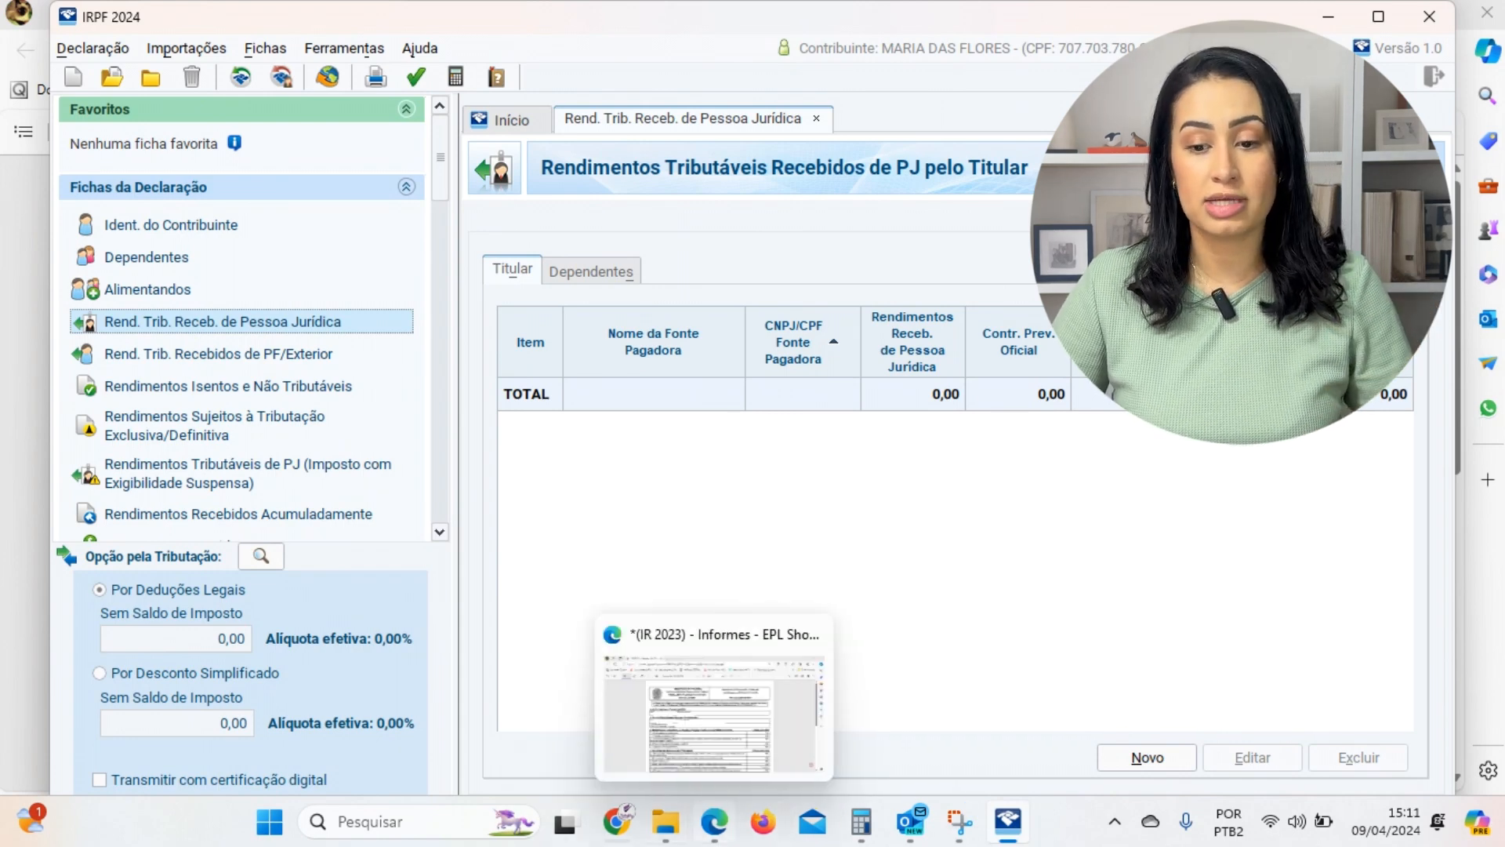
pyautogui.click(714, 822)
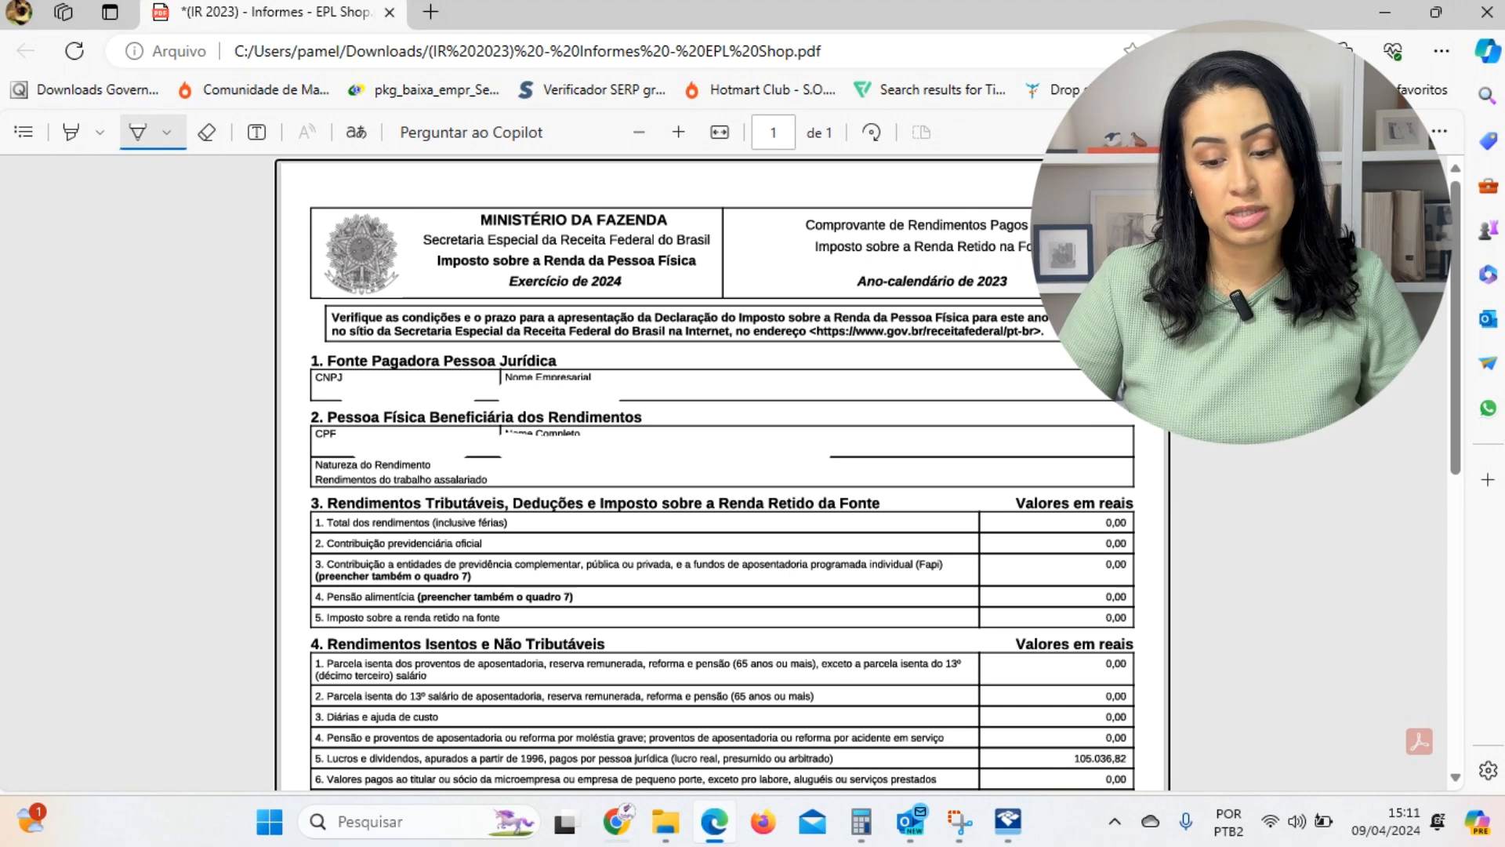
pyautogui.scroll(-3, 722, 470)
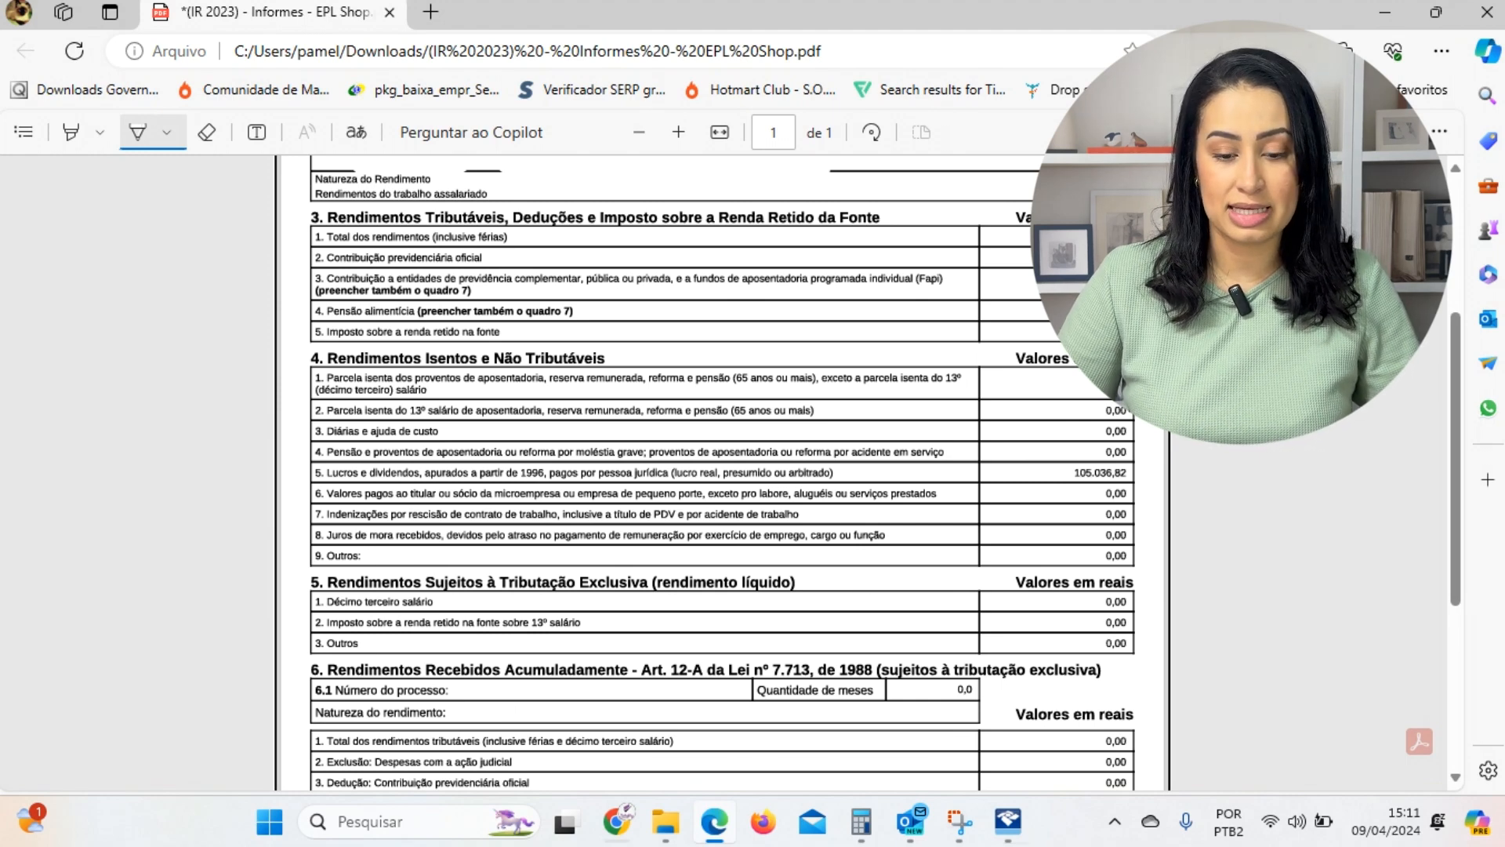
# Return to IRPF 2024, view a blank income entry from a legal entity, and open the Rend. Trib. Recebidos de PF/Exterior form
pyautogui.click(1008, 821)
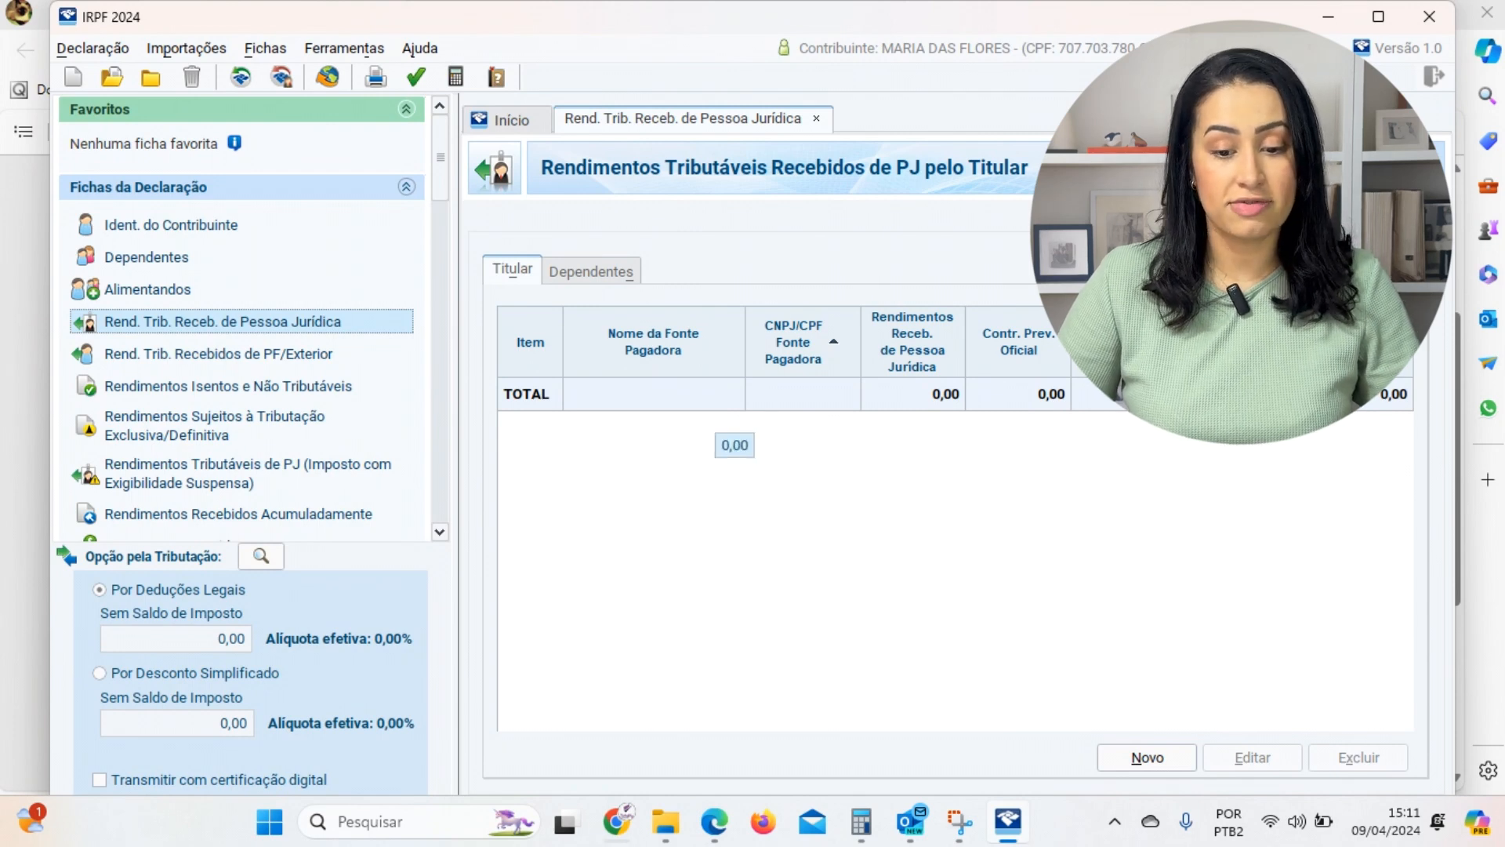
pyautogui.click(1147, 757)
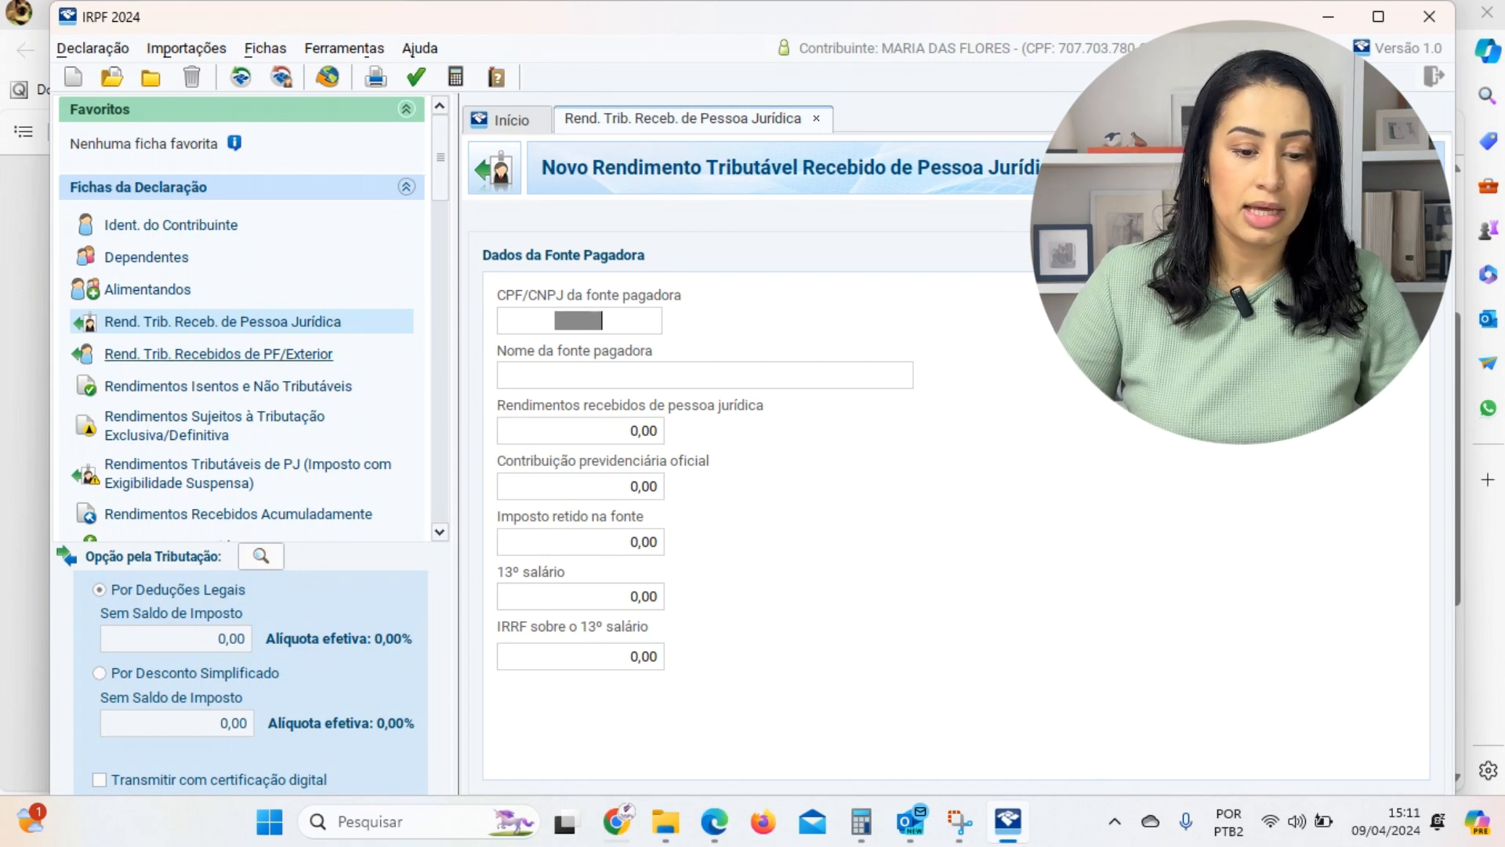
pyautogui.click(218, 354)
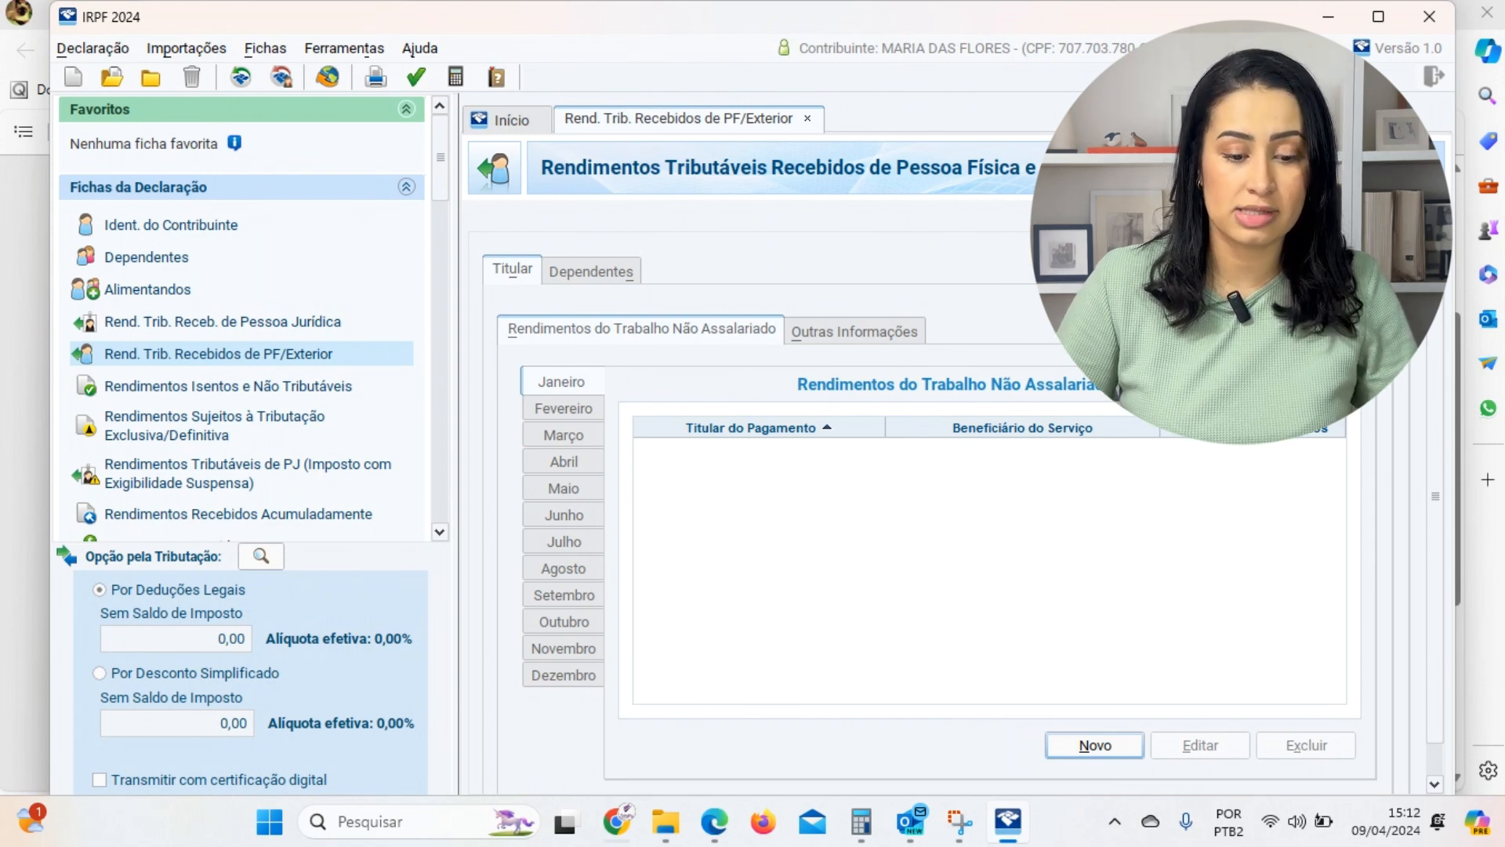
# Create a new entry in Rendimentos Isentos e Não Tributáveis with the income type 09 - Lucros e dividendos recebidos
pyautogui.click(229, 386)
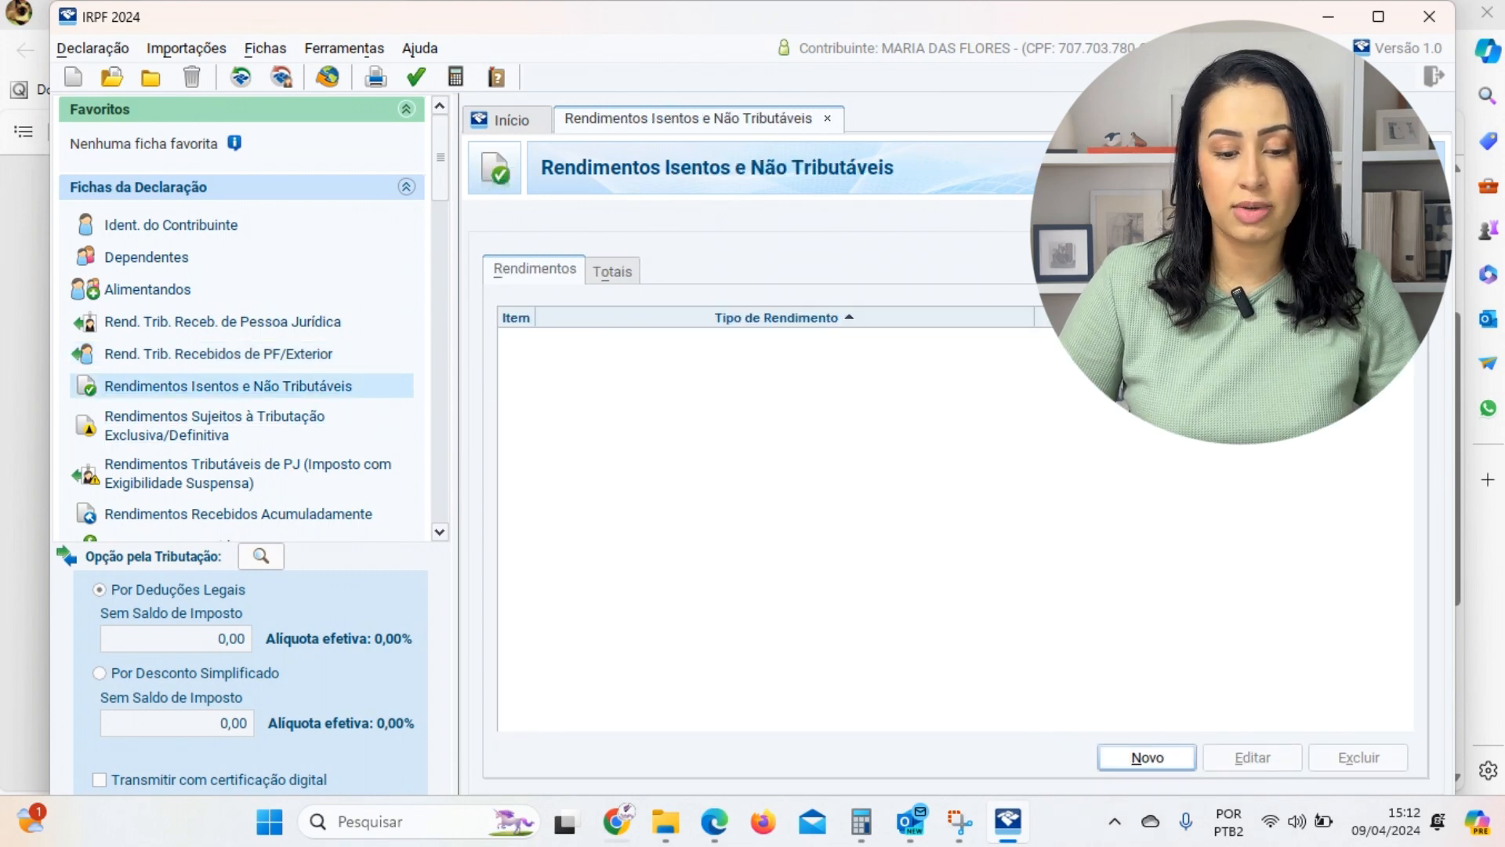
pyautogui.click(1147, 758)
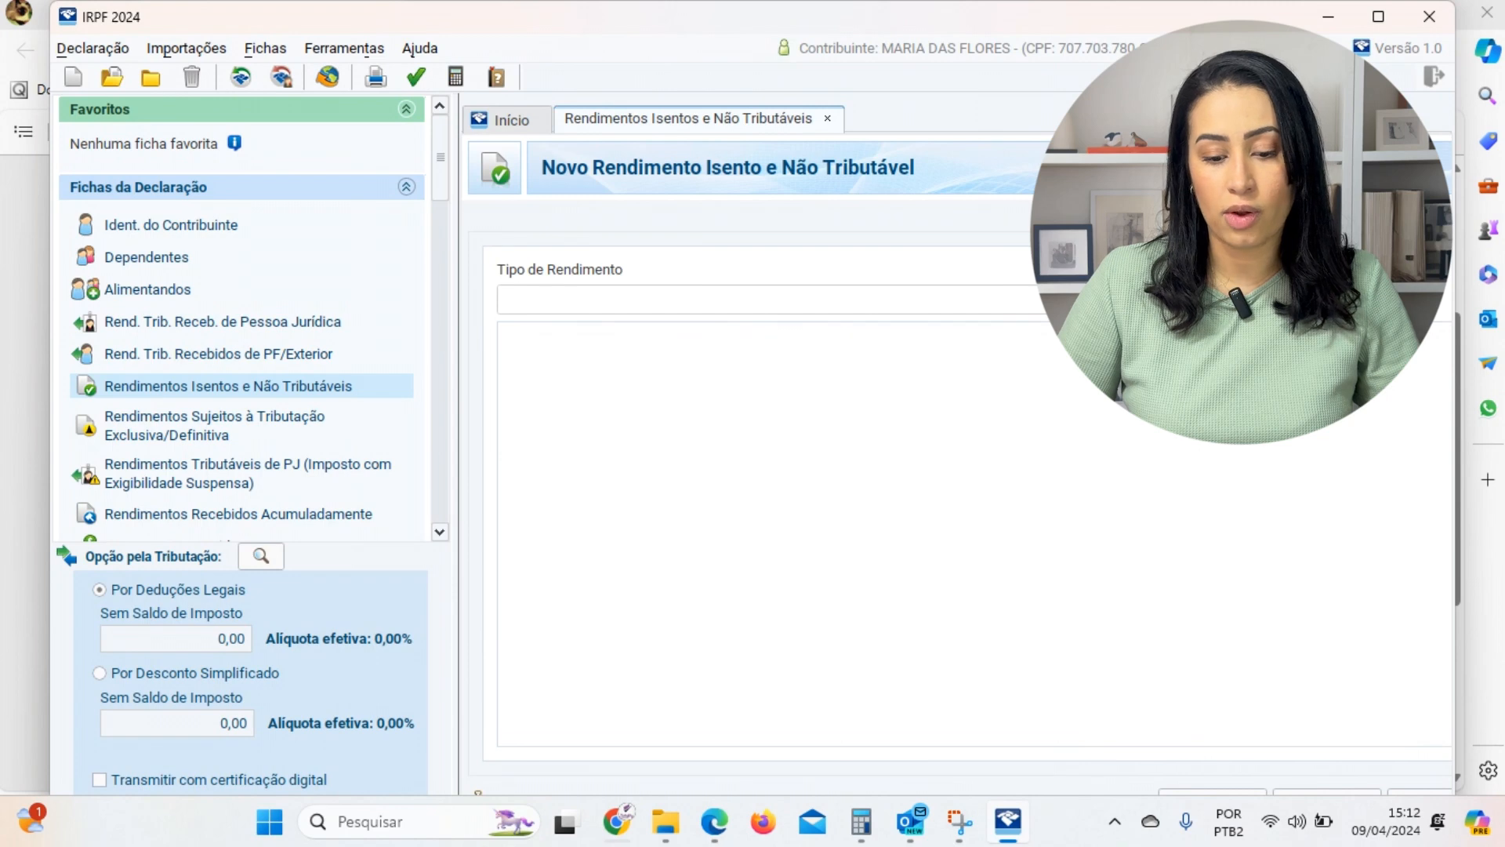
pyautogui.click(1422, 299)
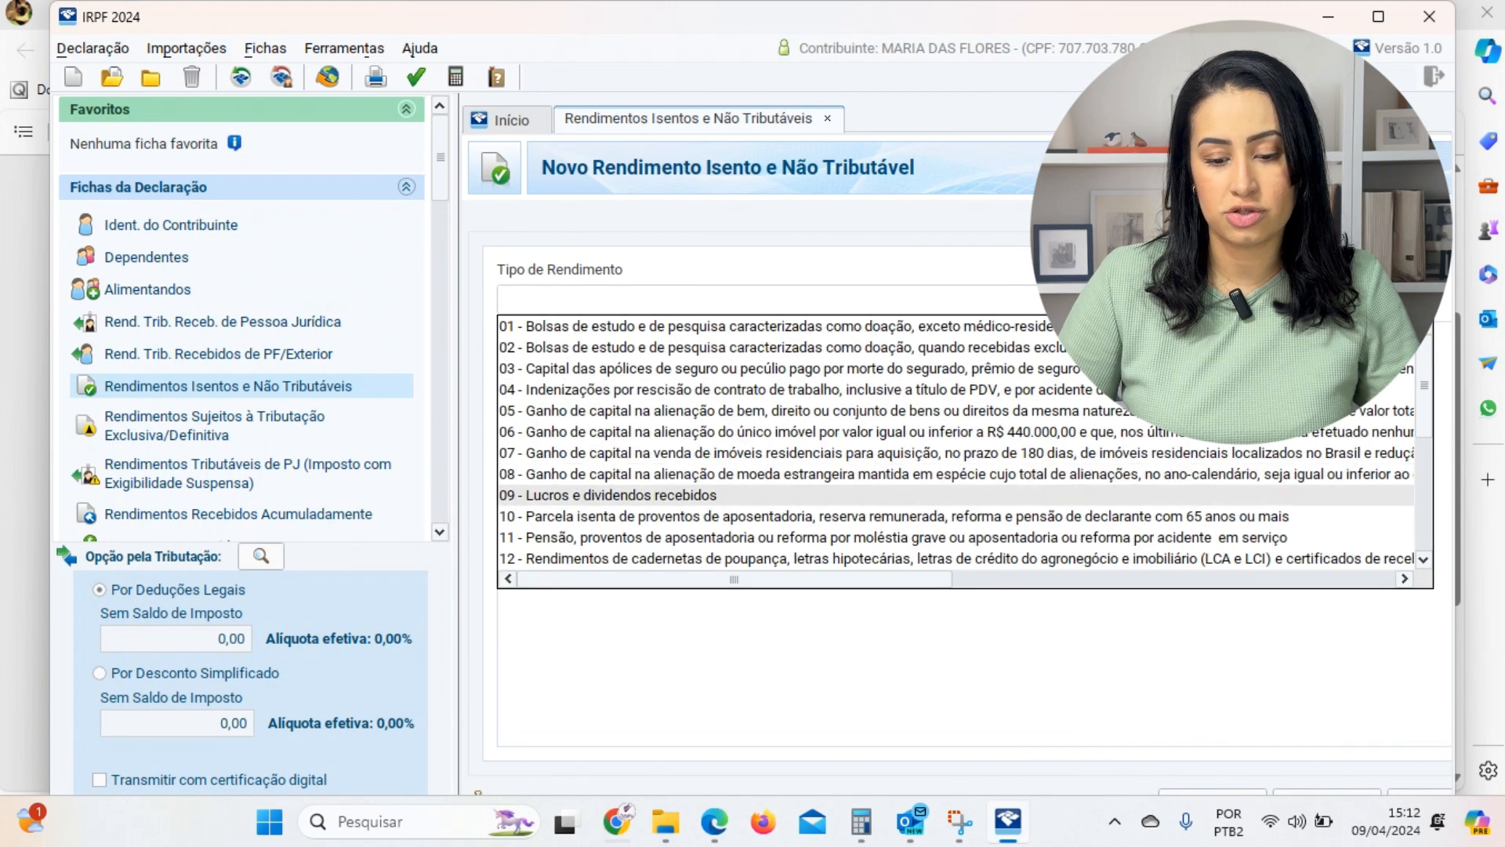
pyautogui.click(708, 498)
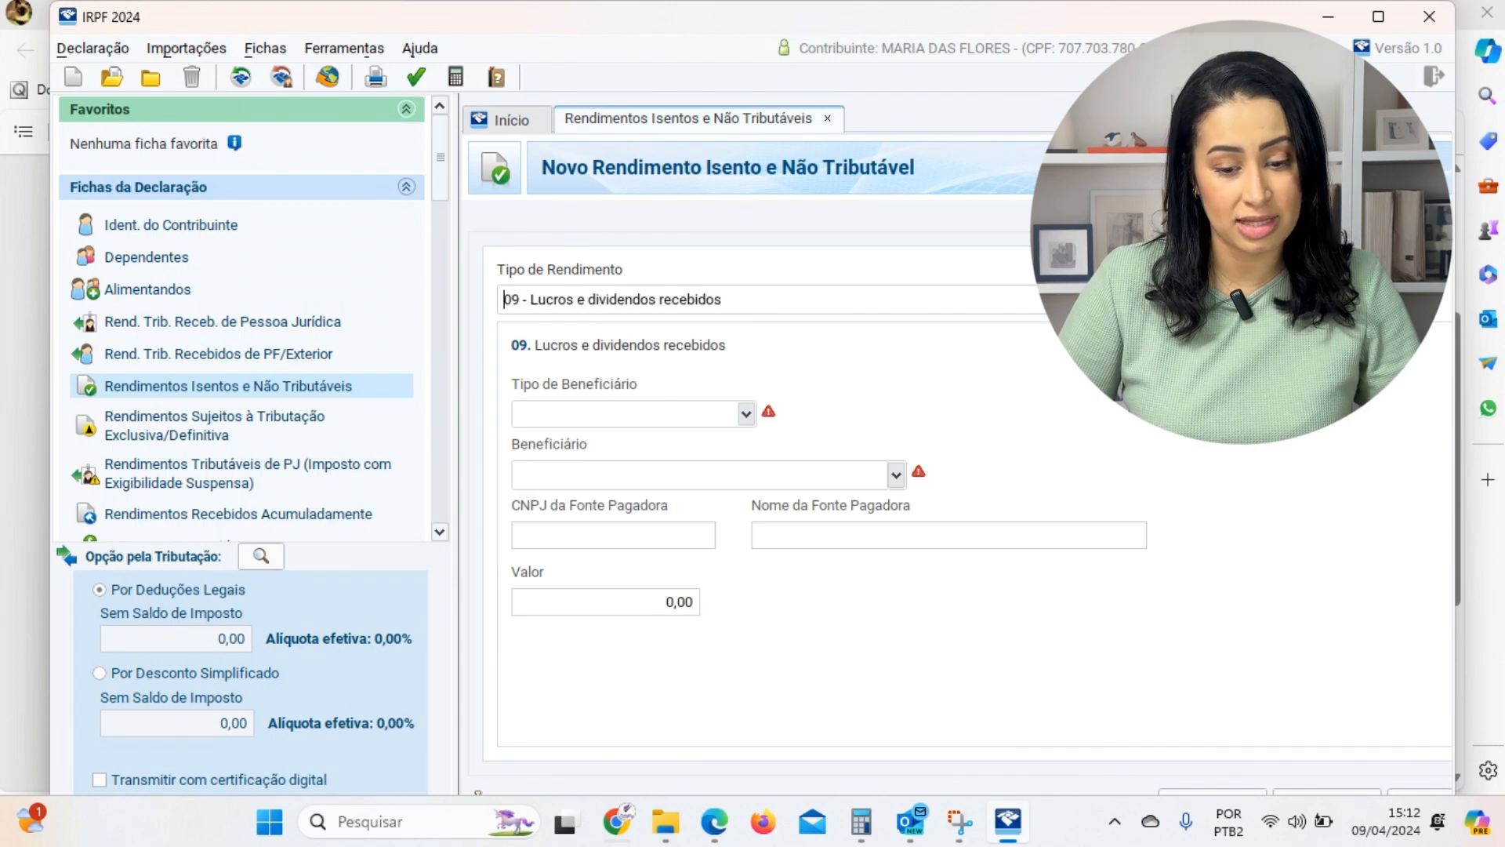
# Set the beneficiary type to Titular and go through the paying source's CNPJ, name and value fields, leaving them unfilled
pyautogui.click(746, 413)
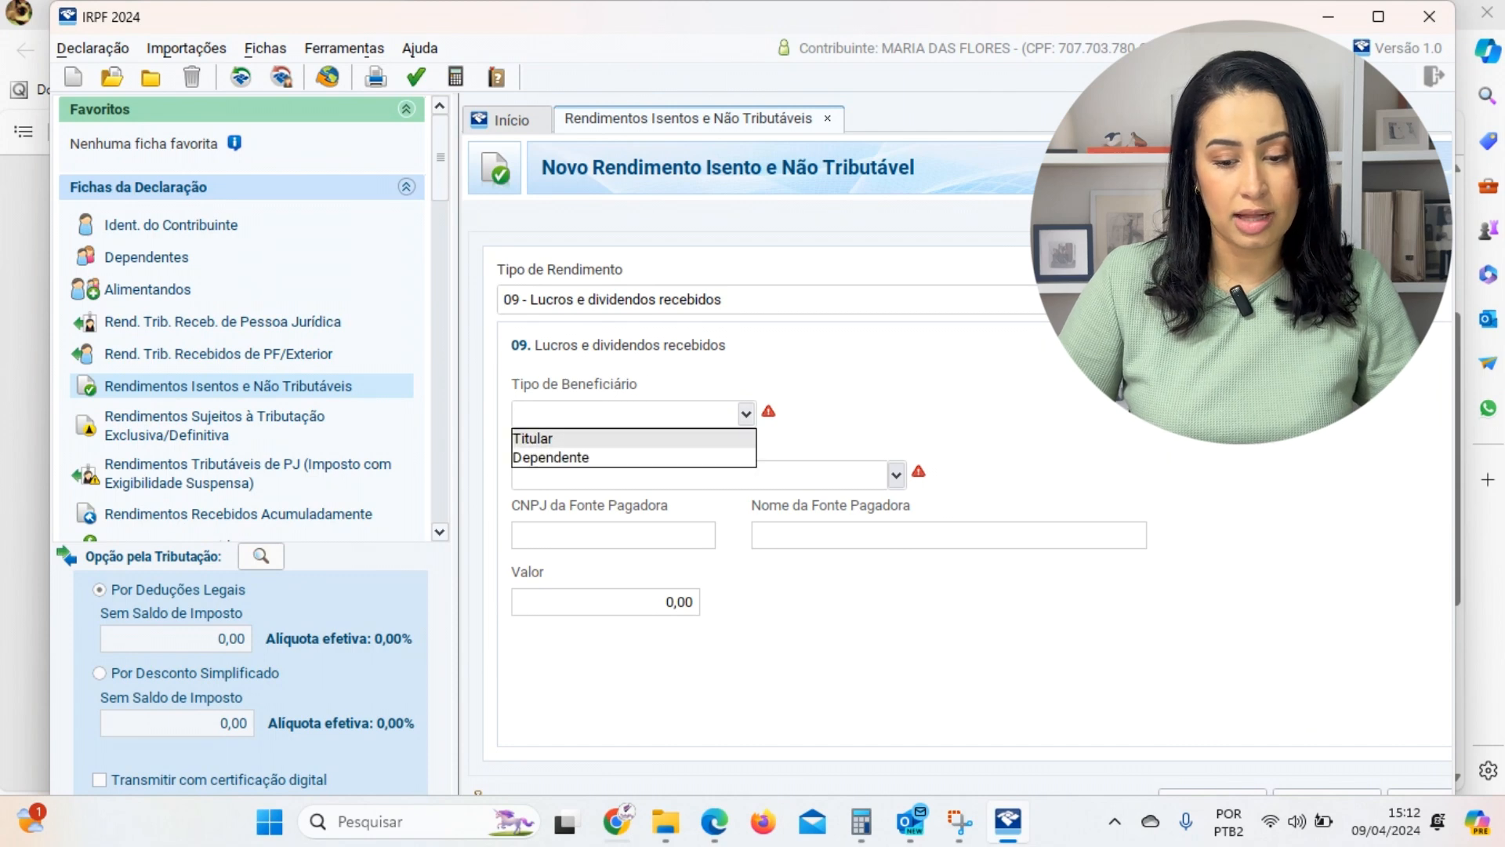
pyautogui.click(633, 438)
pyautogui.click(613, 534)
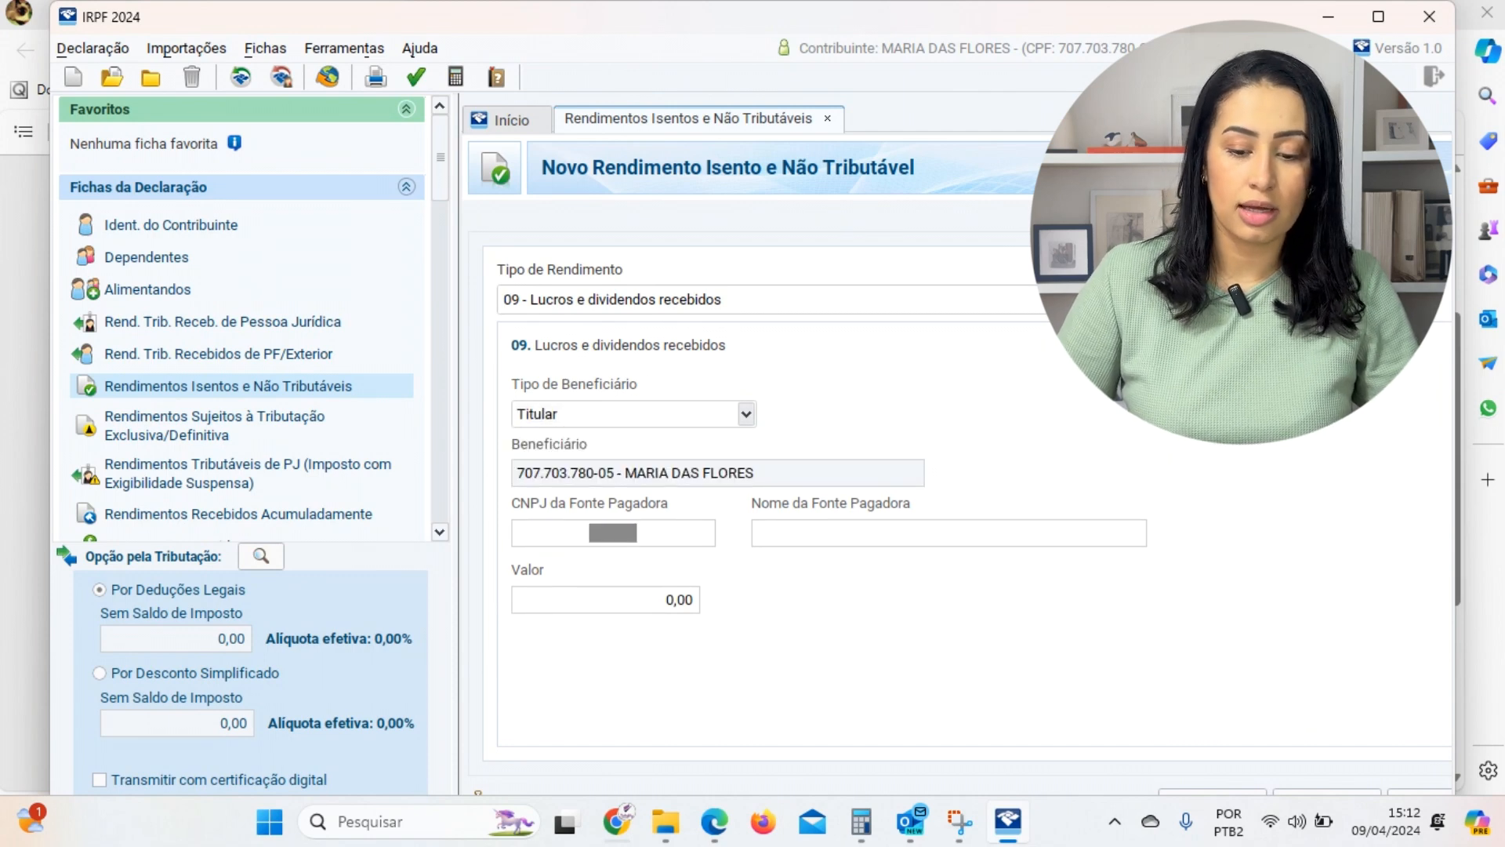
pyautogui.press('Tab')
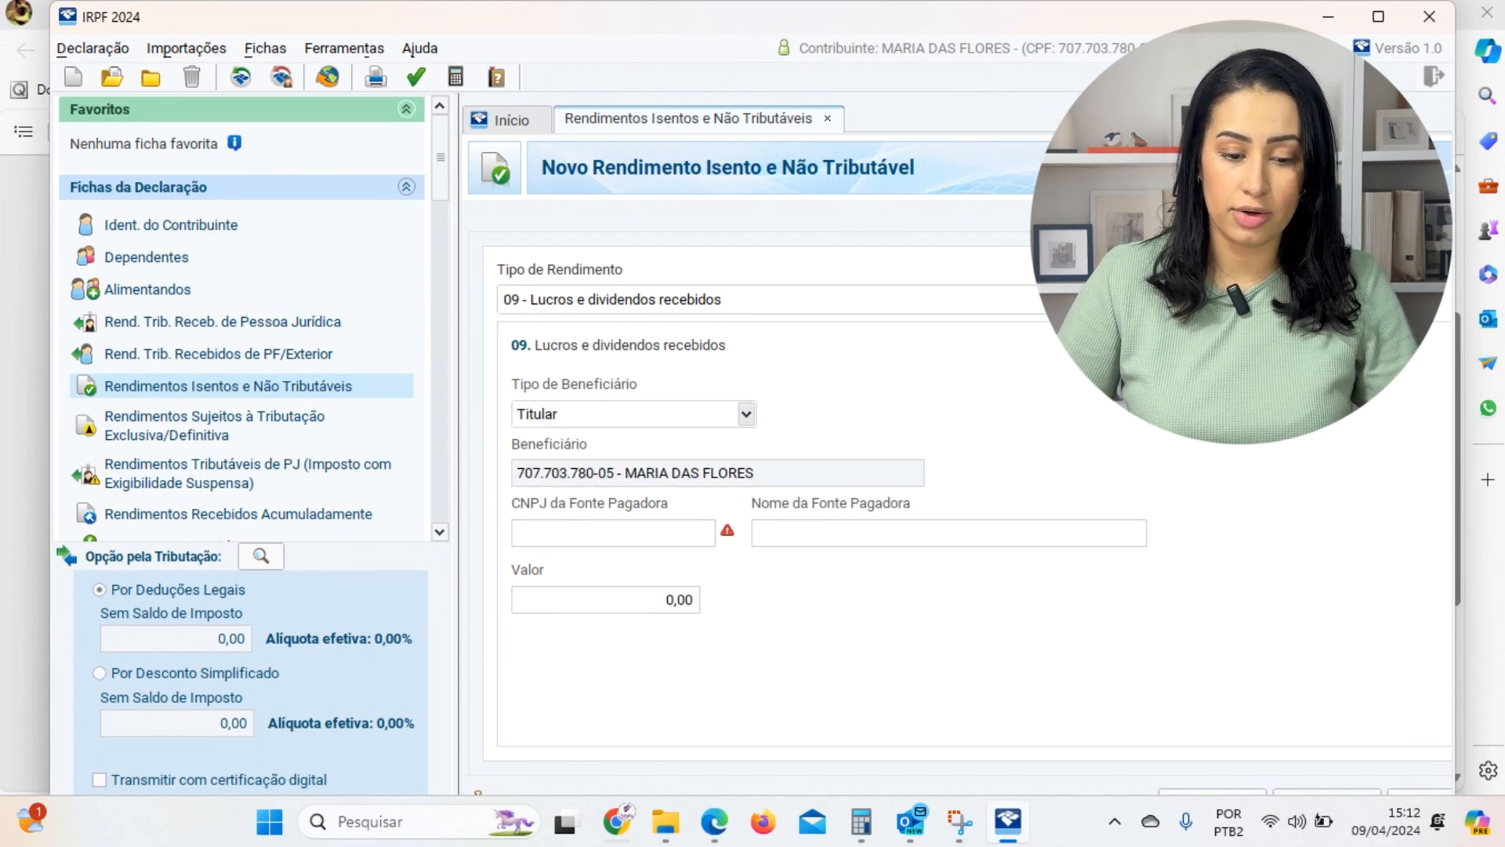
pyautogui.press('Tab')
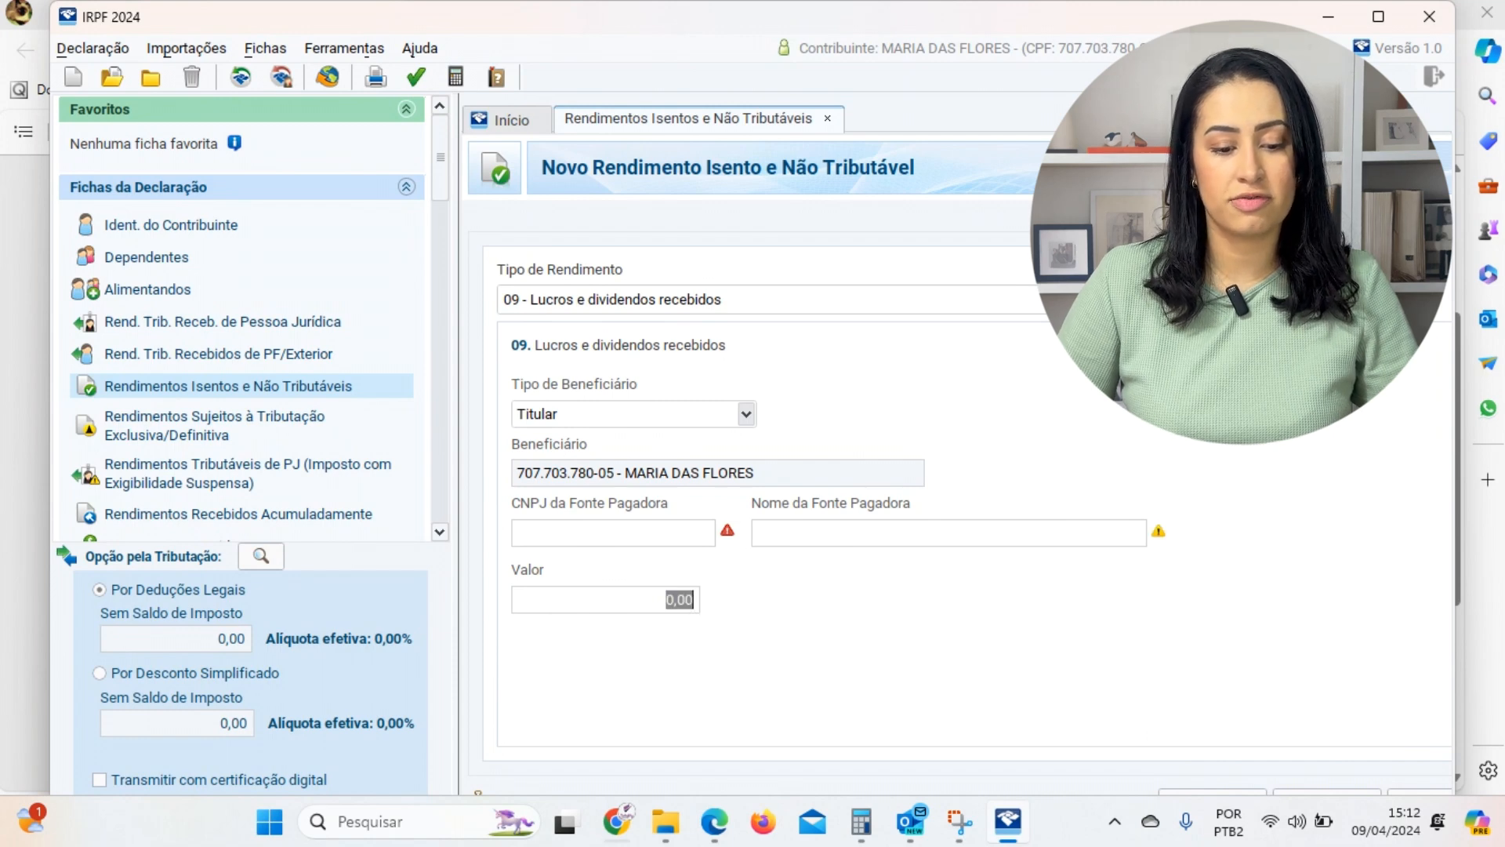
# Open the Rendimentos Sujeitos à Tributação Exclusiva/Definitiva form and switch to Edge to check the matching section of the income report
pyautogui.click(214, 425)
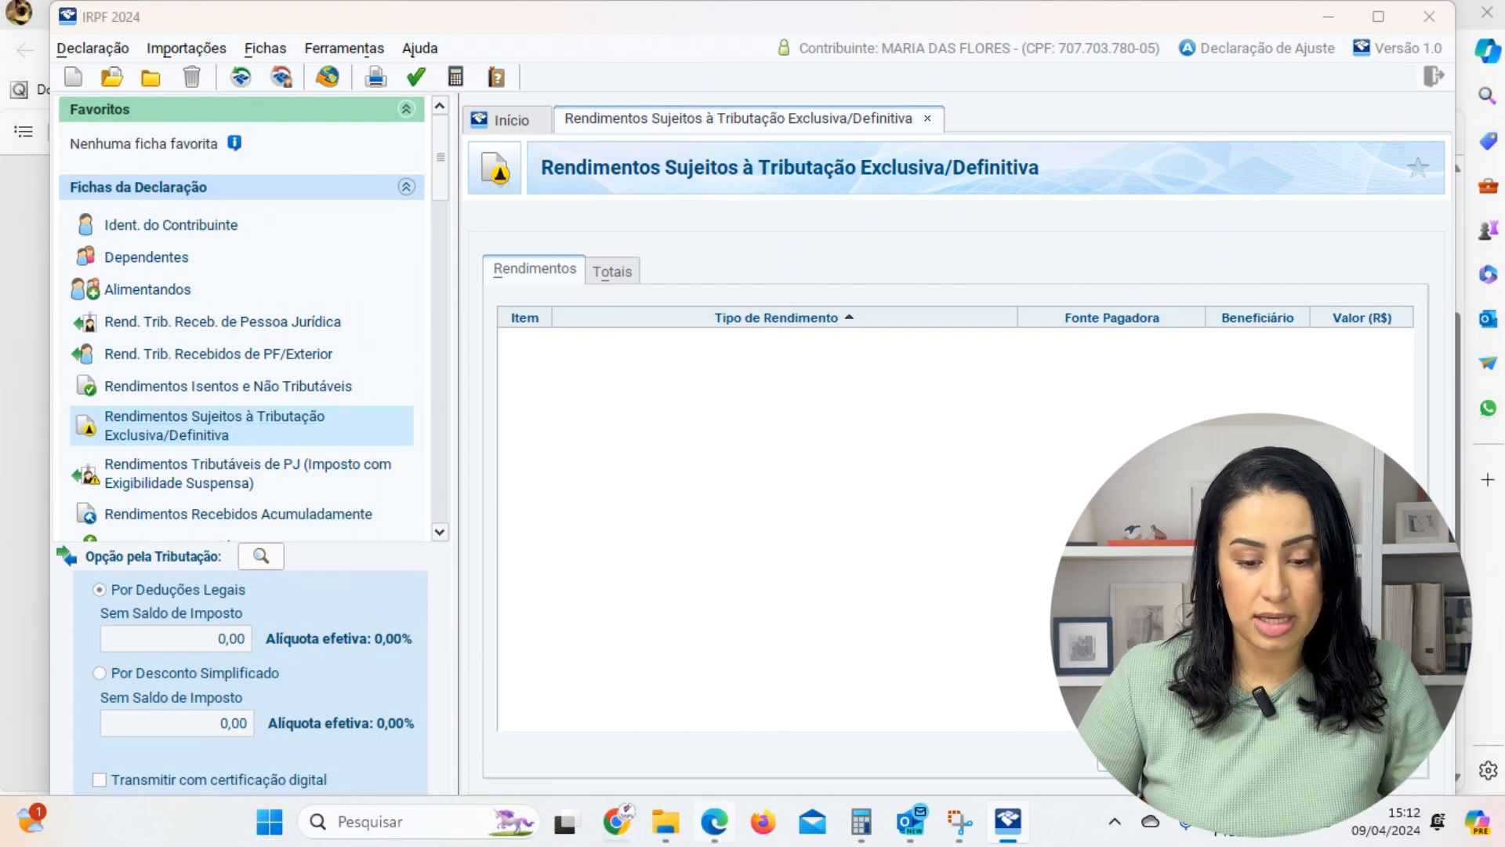
pyautogui.click(714, 821)
pyautogui.scroll(-2, 721, 470)
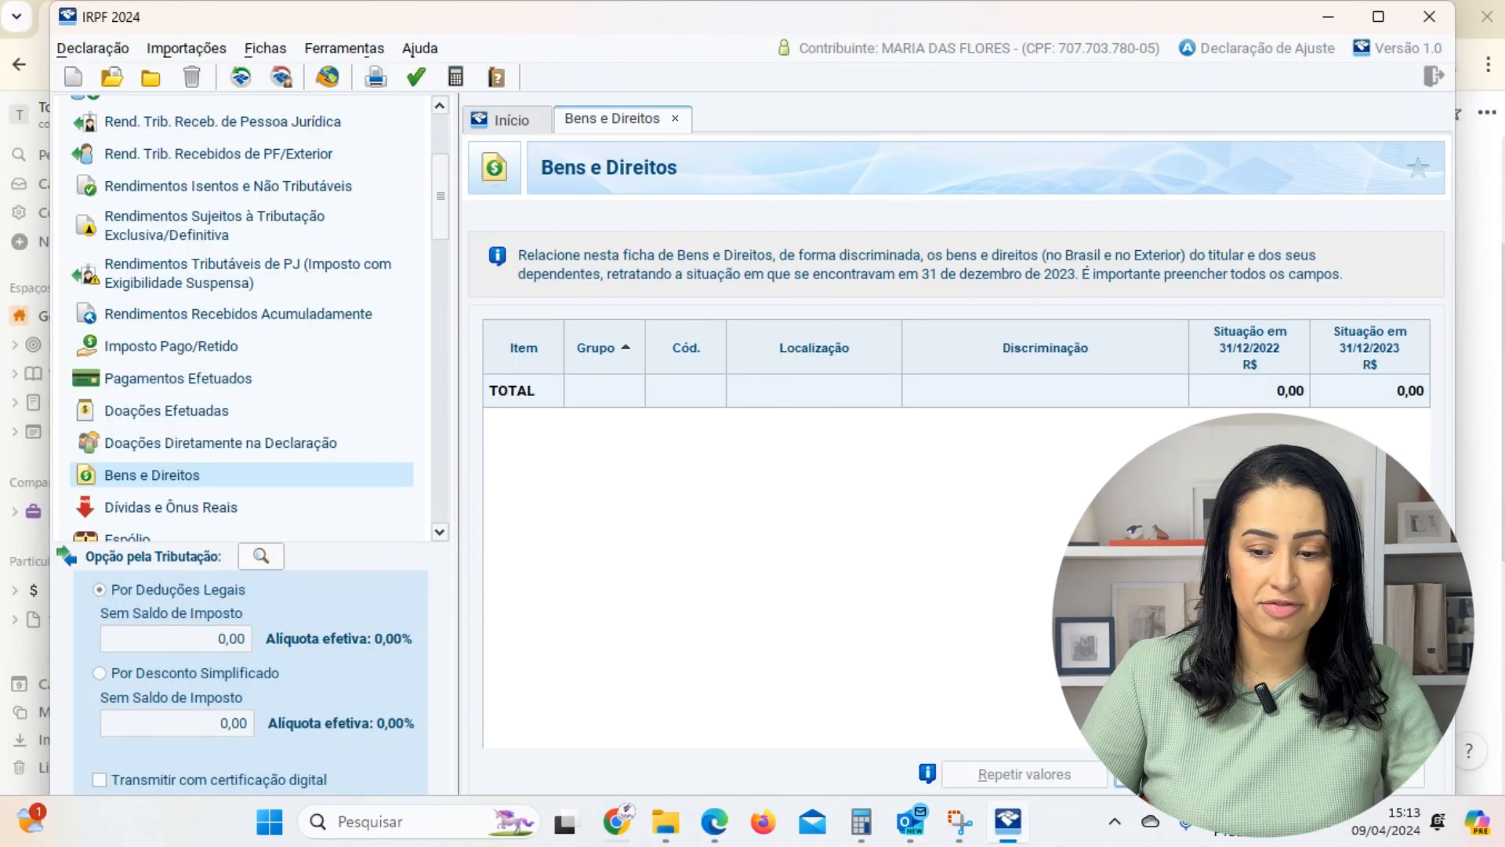
# Create a new Bens e Direitos entry with group 01 - Bens Imóveis and code 11 - Apartamento
pyautogui.click(1164, 773)
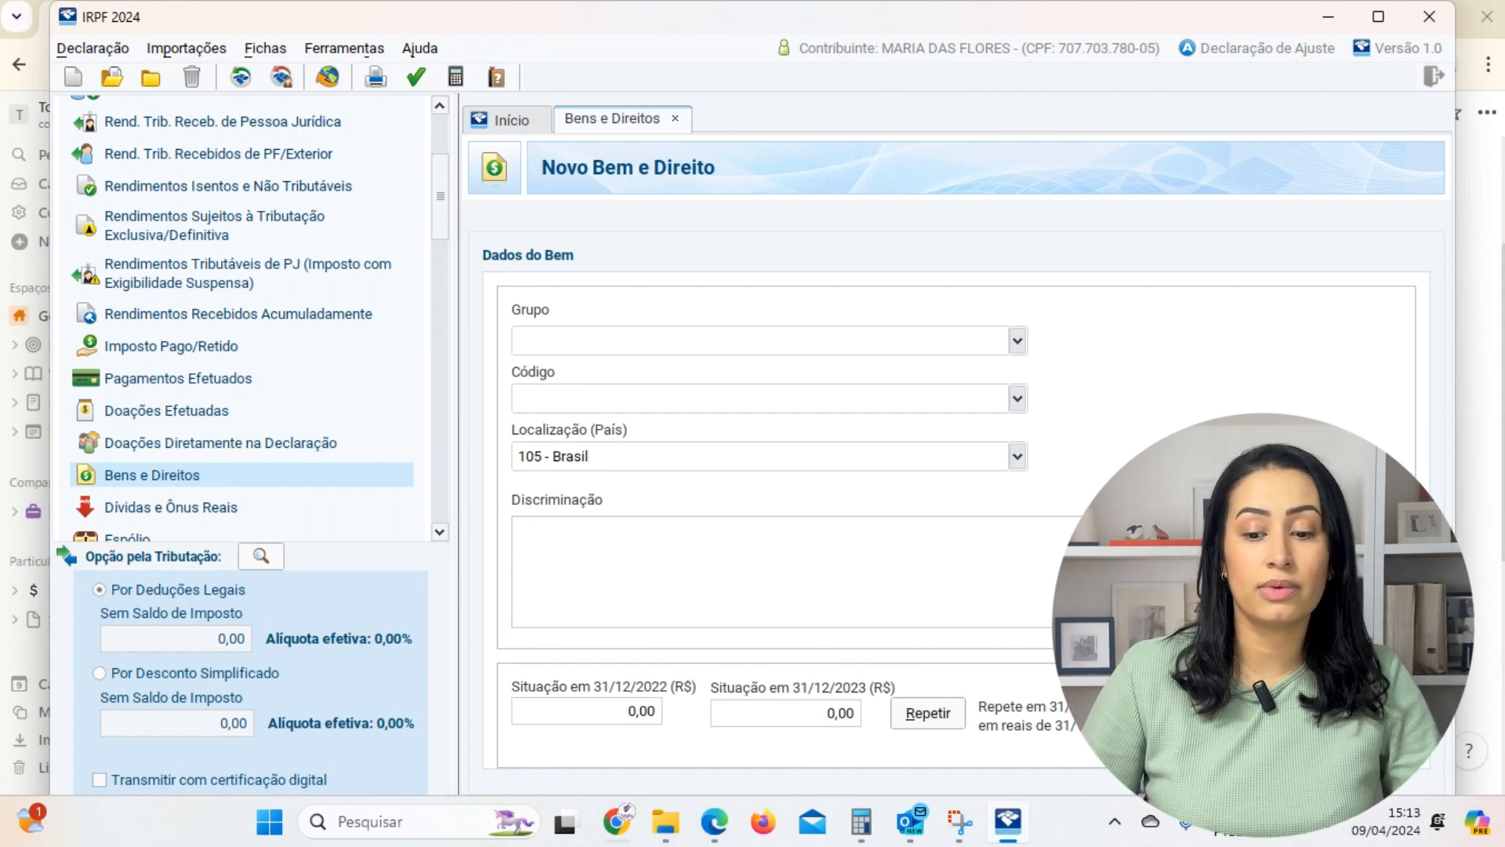
pyautogui.click(1017, 340)
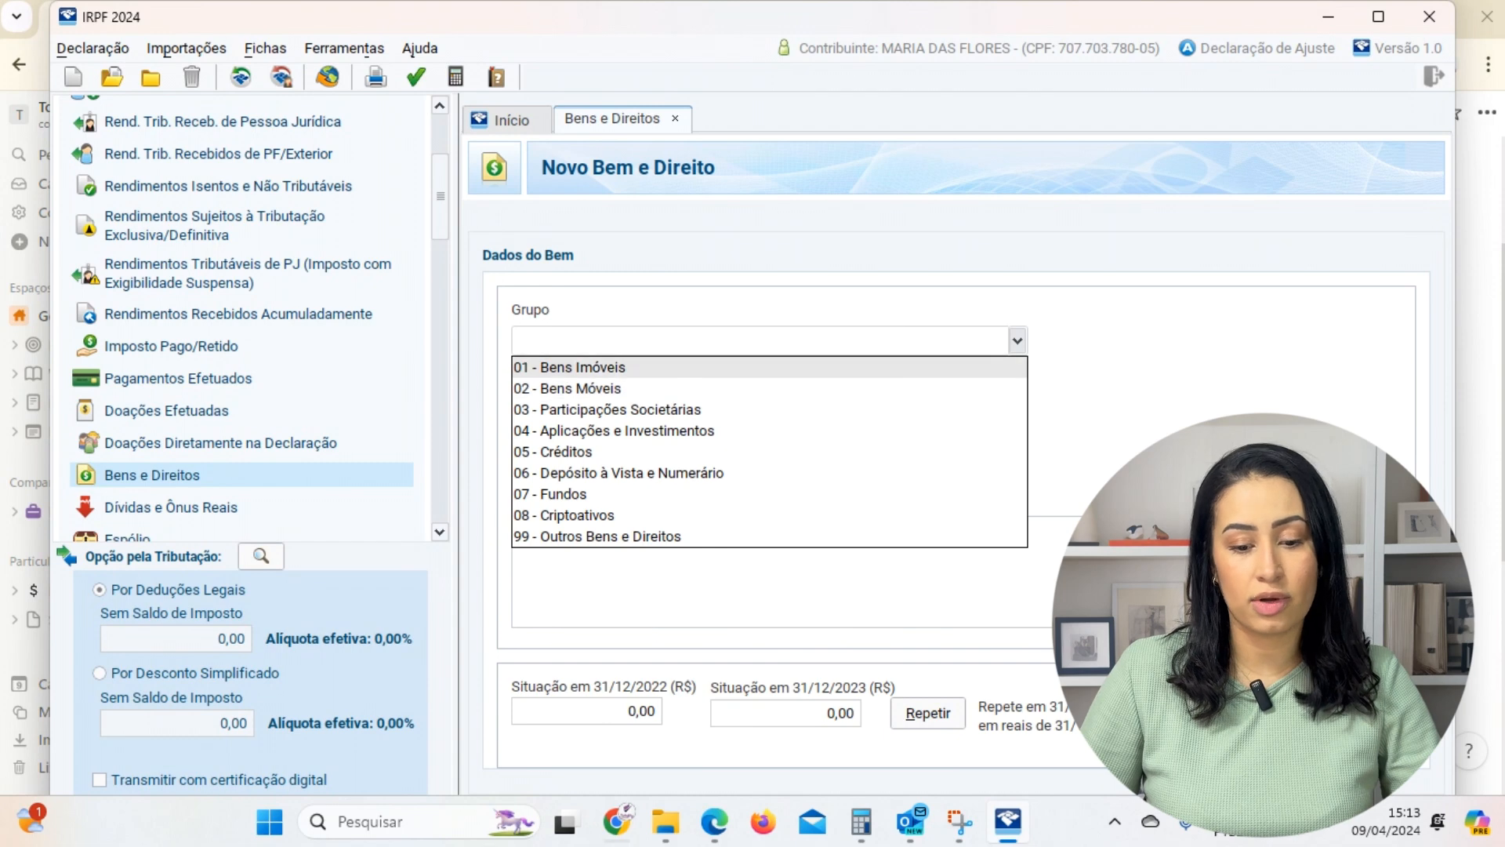
pyautogui.click(768, 367)
pyautogui.click(1016, 398)
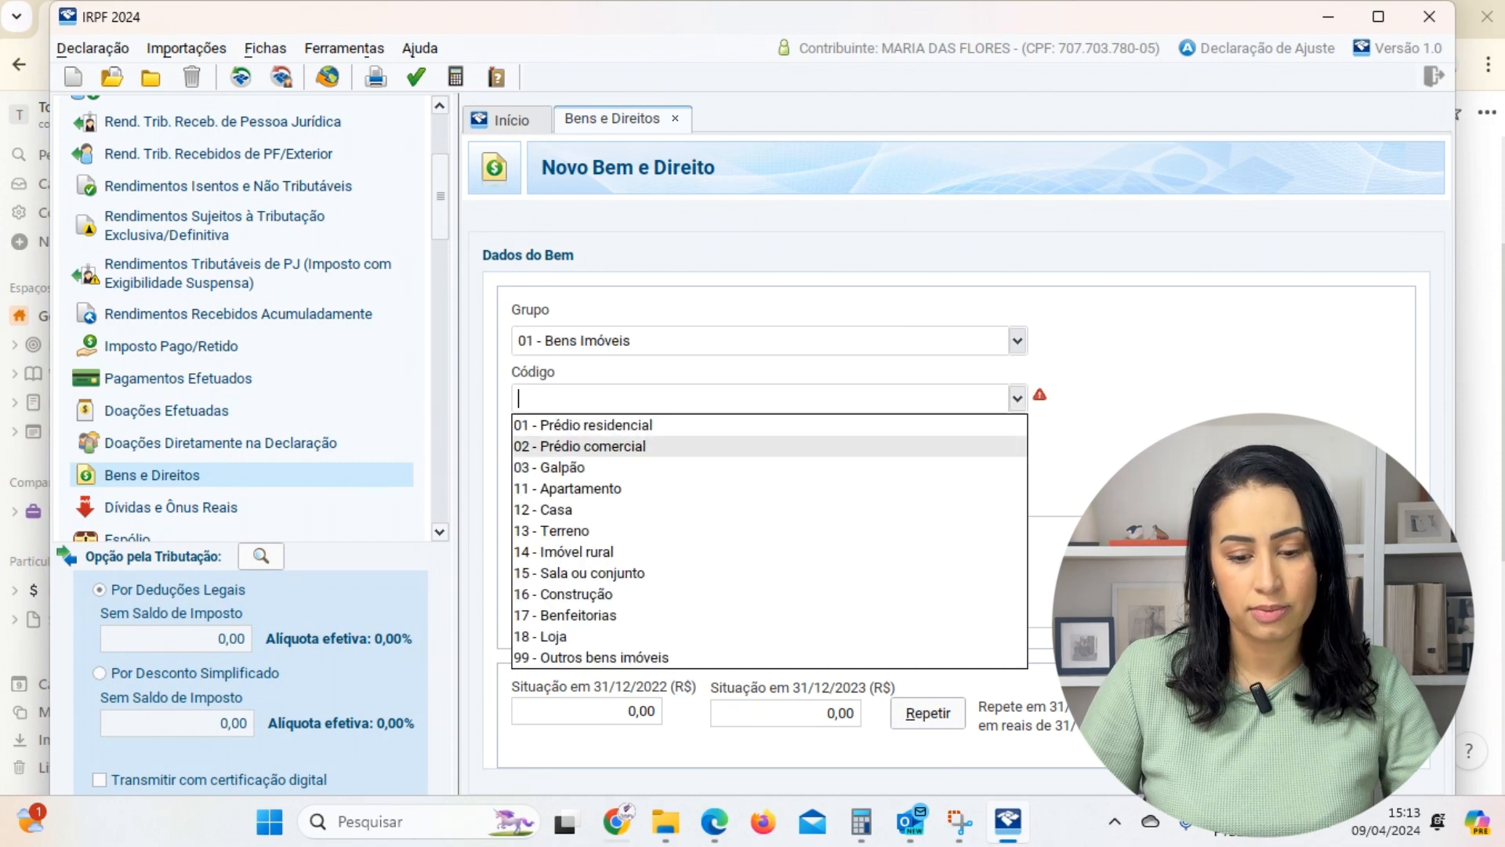
pyautogui.click(768, 487)
# Go through the apartment entry's description, address, area, registration and year-end value fields, leaving them unfilled
pyautogui.click(769, 611)
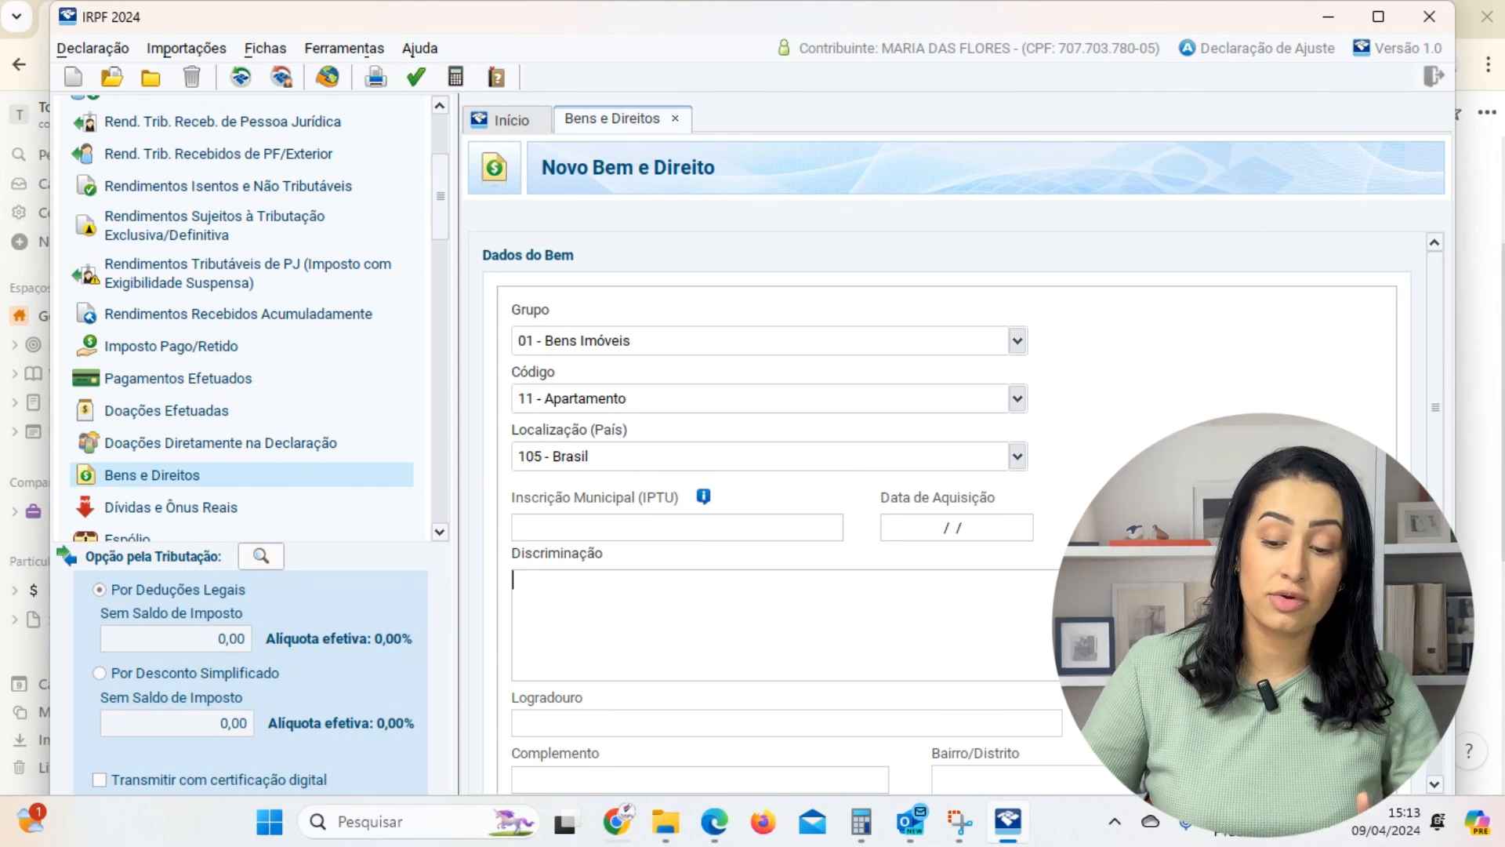
pyautogui.scroll(-1, 947, 512)
pyautogui.scroll(-1, 947, 513)
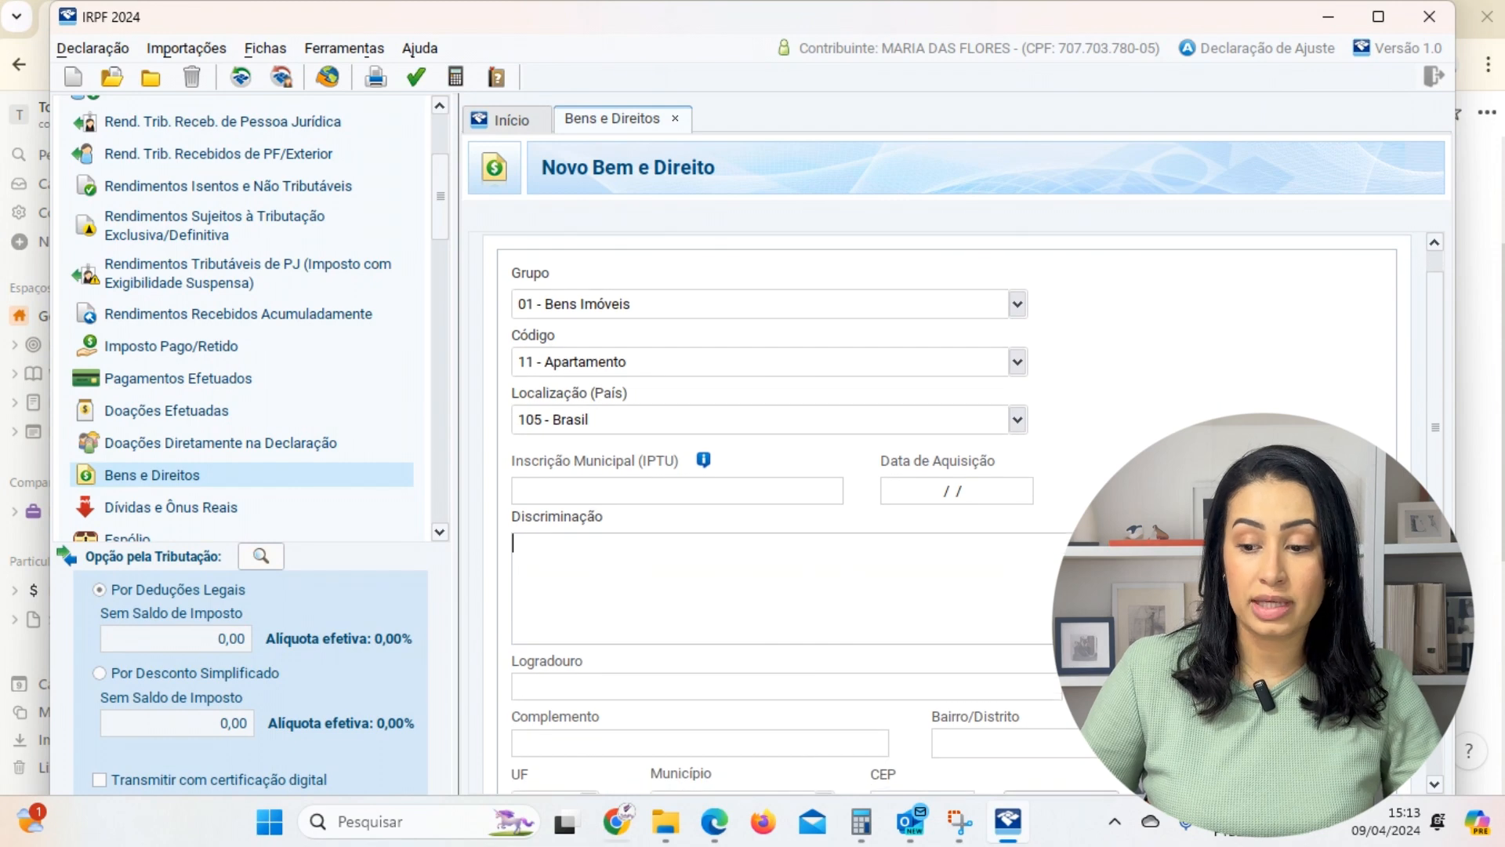
pyautogui.scroll(-10, 947, 513)
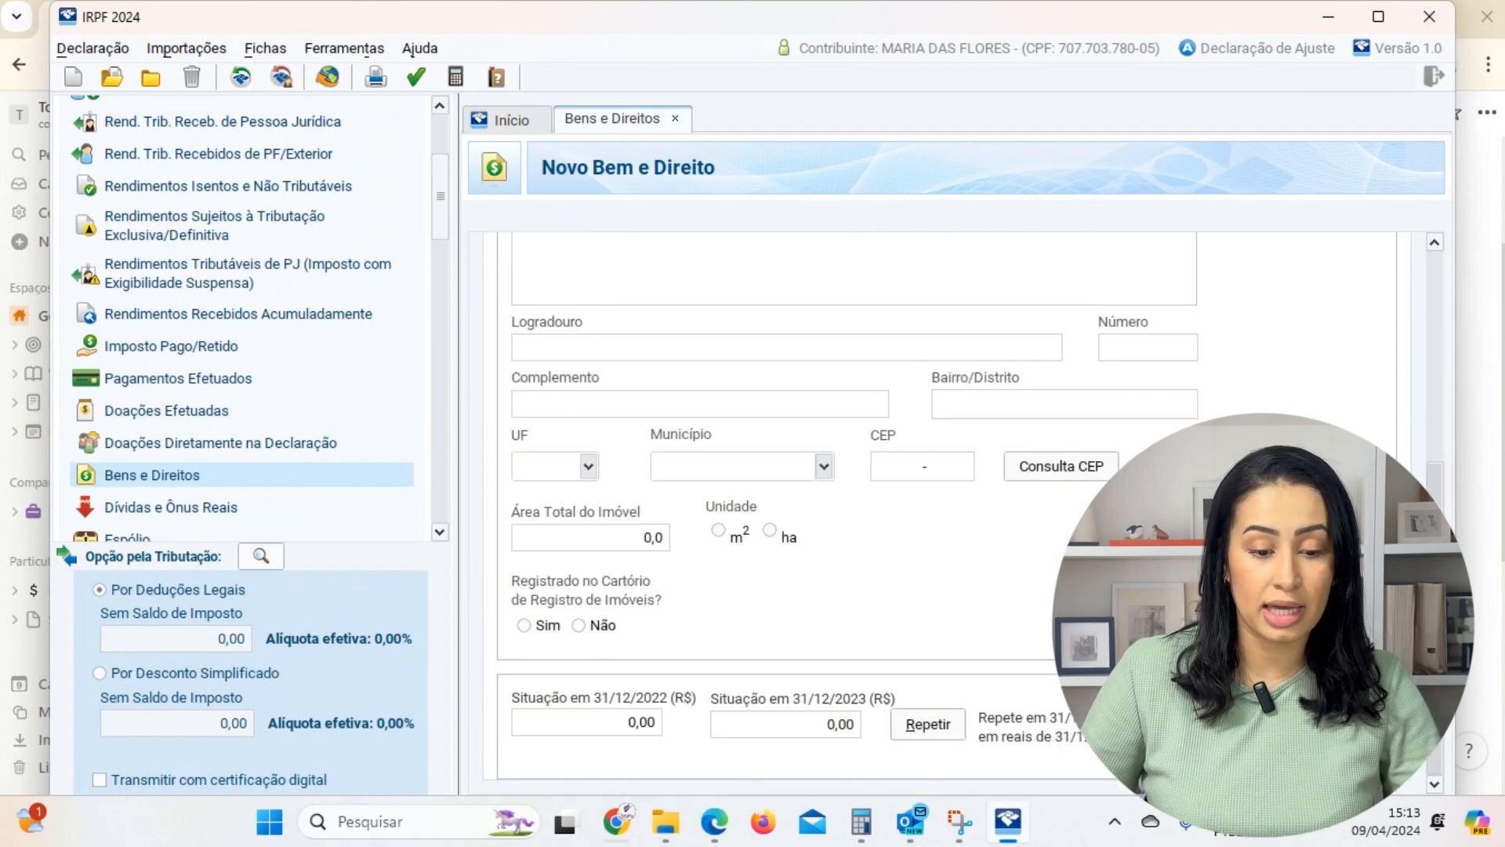
# Leave the entry, return to the Bens e Direitos list and delete the apartment item
pyautogui.click(220, 443)
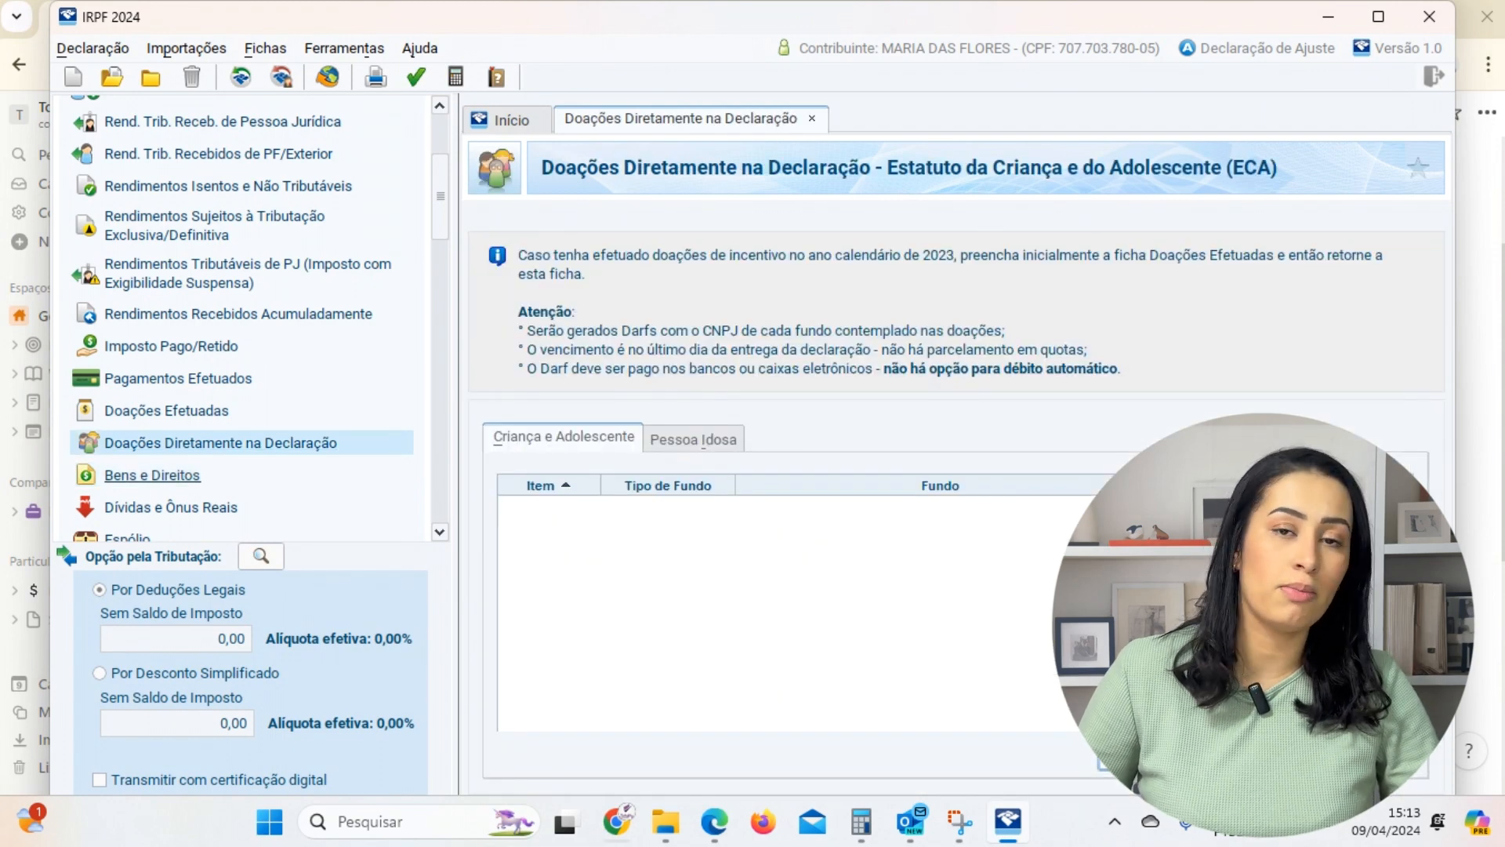
pyautogui.click(152, 475)
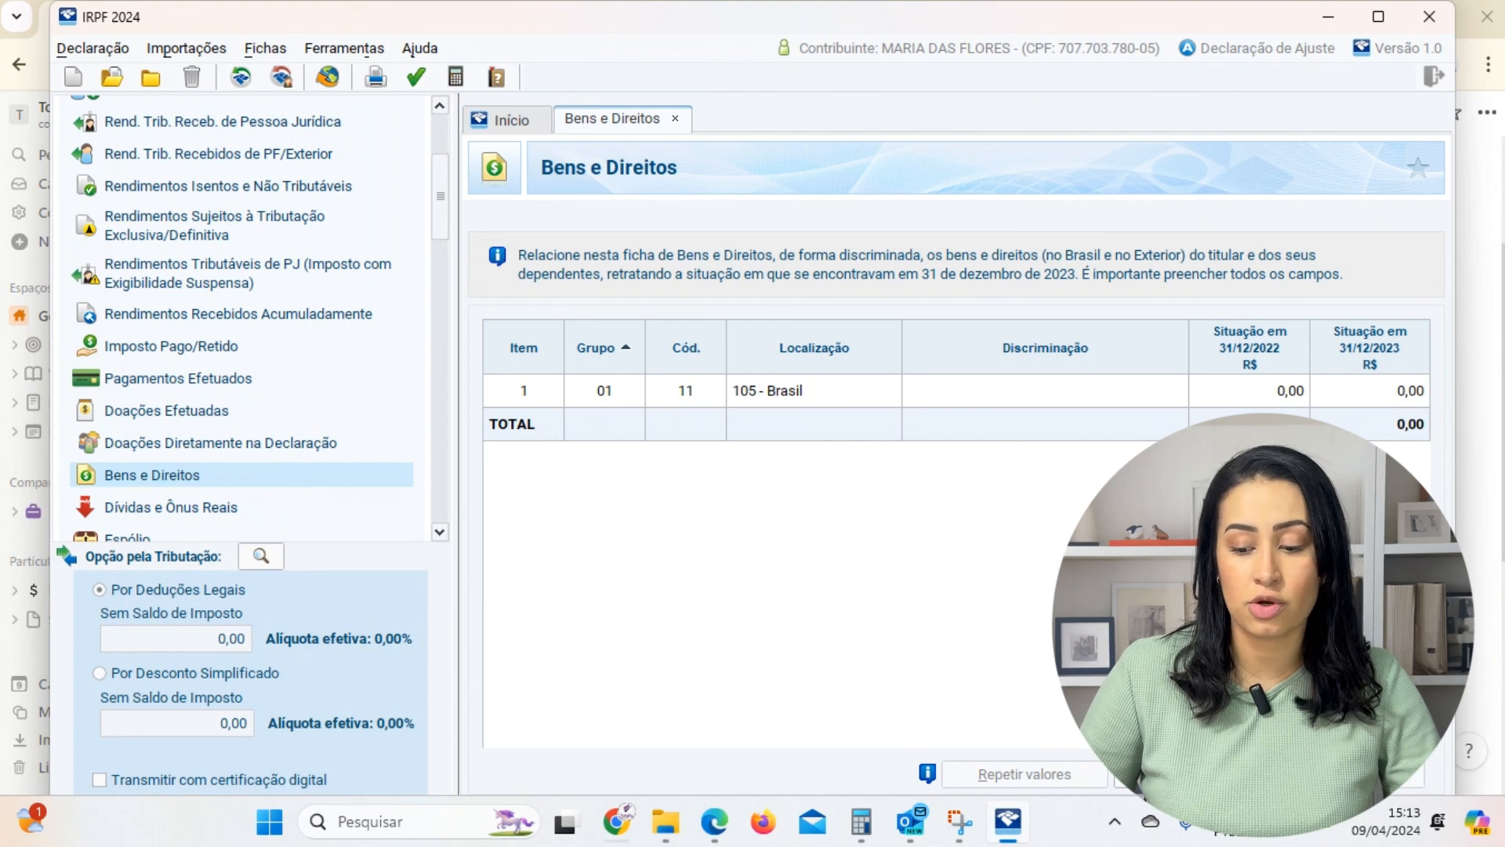
pyautogui.click(813, 391)
pyautogui.press('Delete')
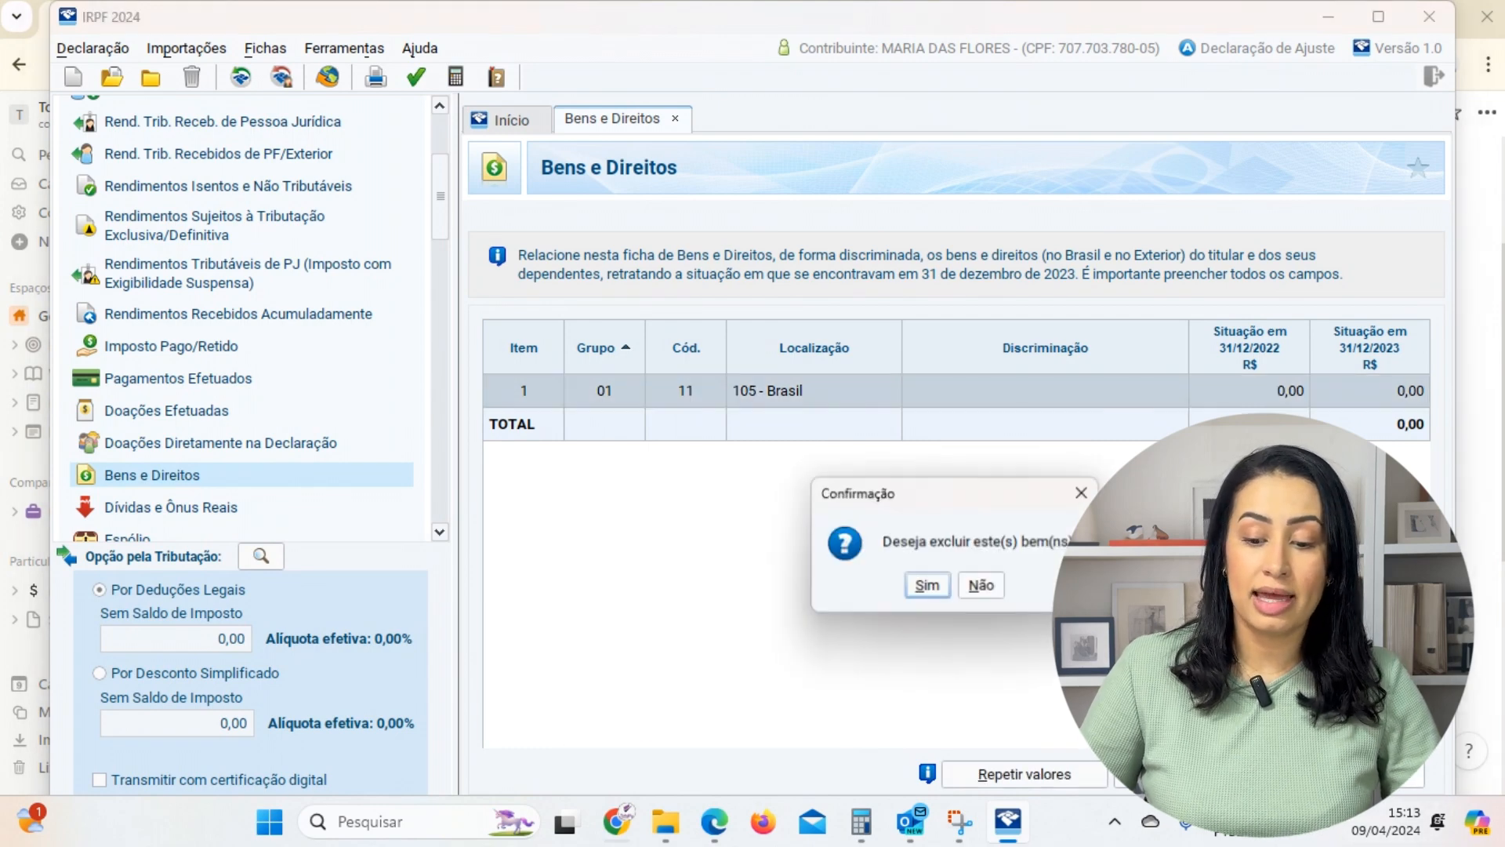
pyautogui.press('Return')
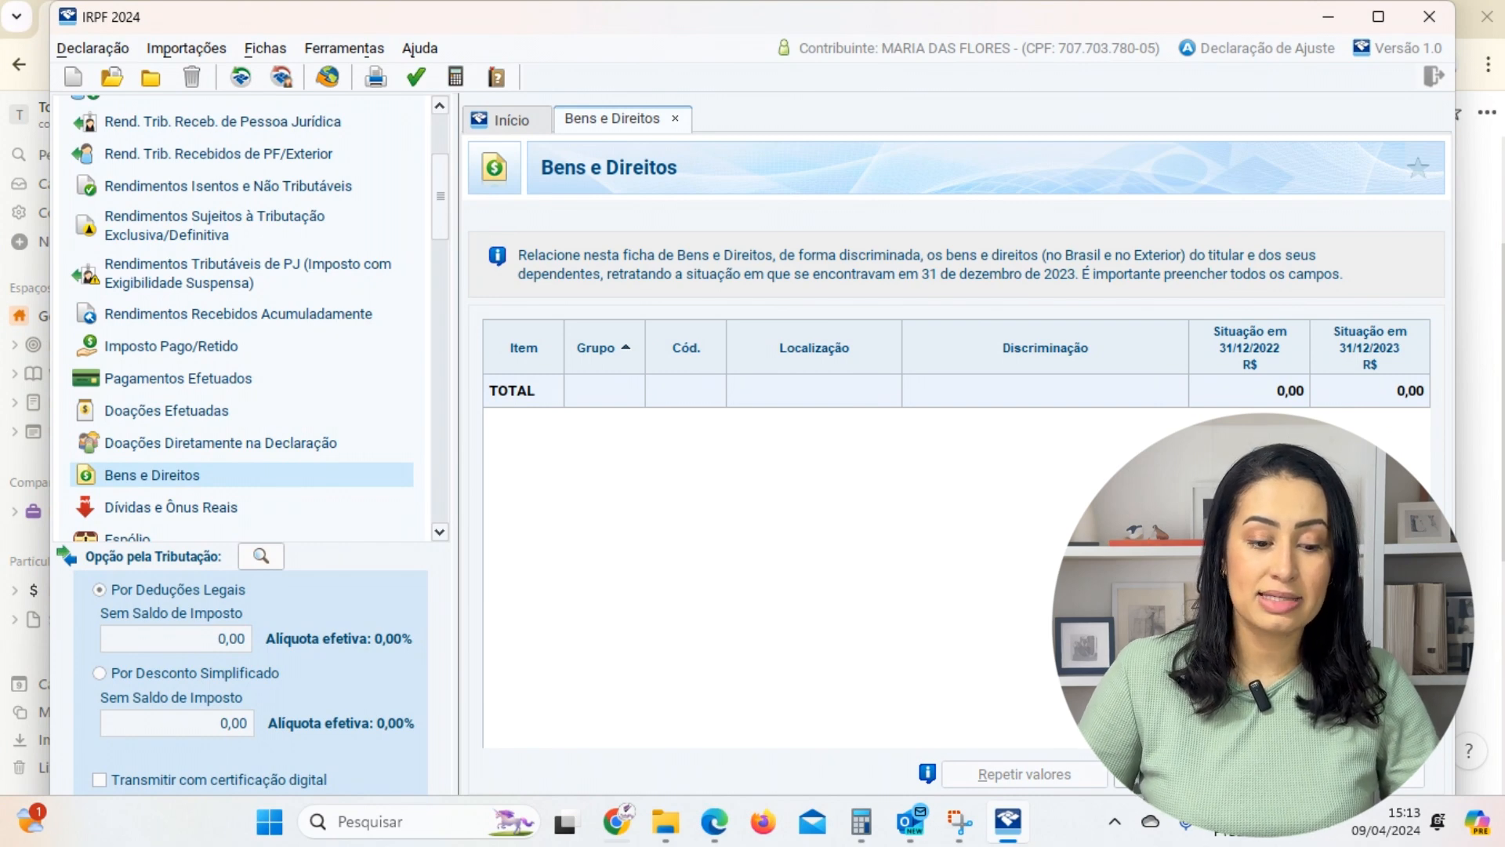
# Create a new entry in Dívidas e Ônus Reais with code 15 - Empréstimos contraídos no exterior and look over the other debt codes
pyautogui.scroll(-3, 173, 407)
pyautogui.click(171, 407)
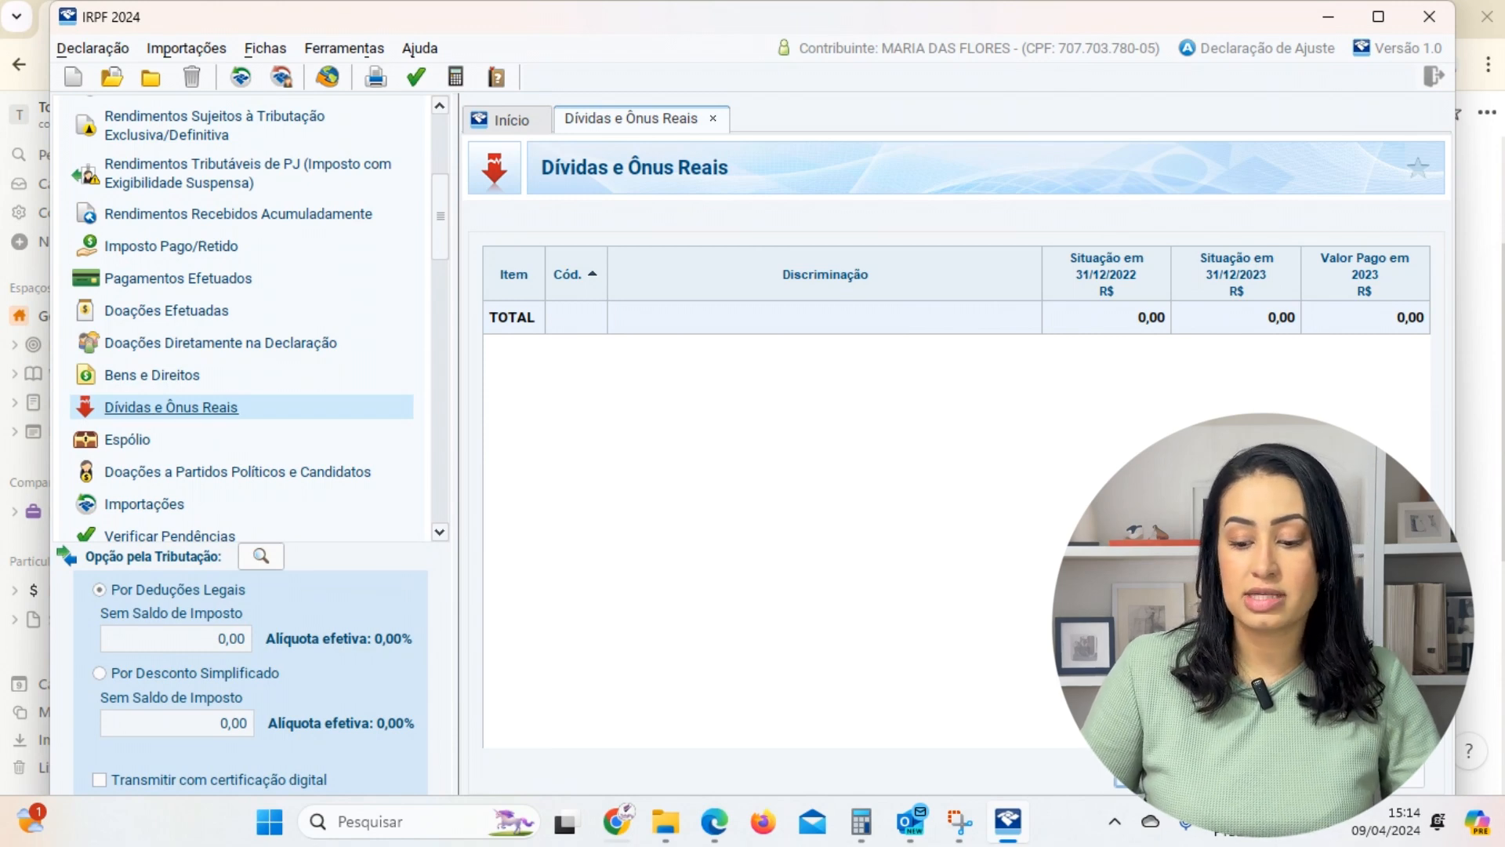
pyautogui.click(1162, 774)
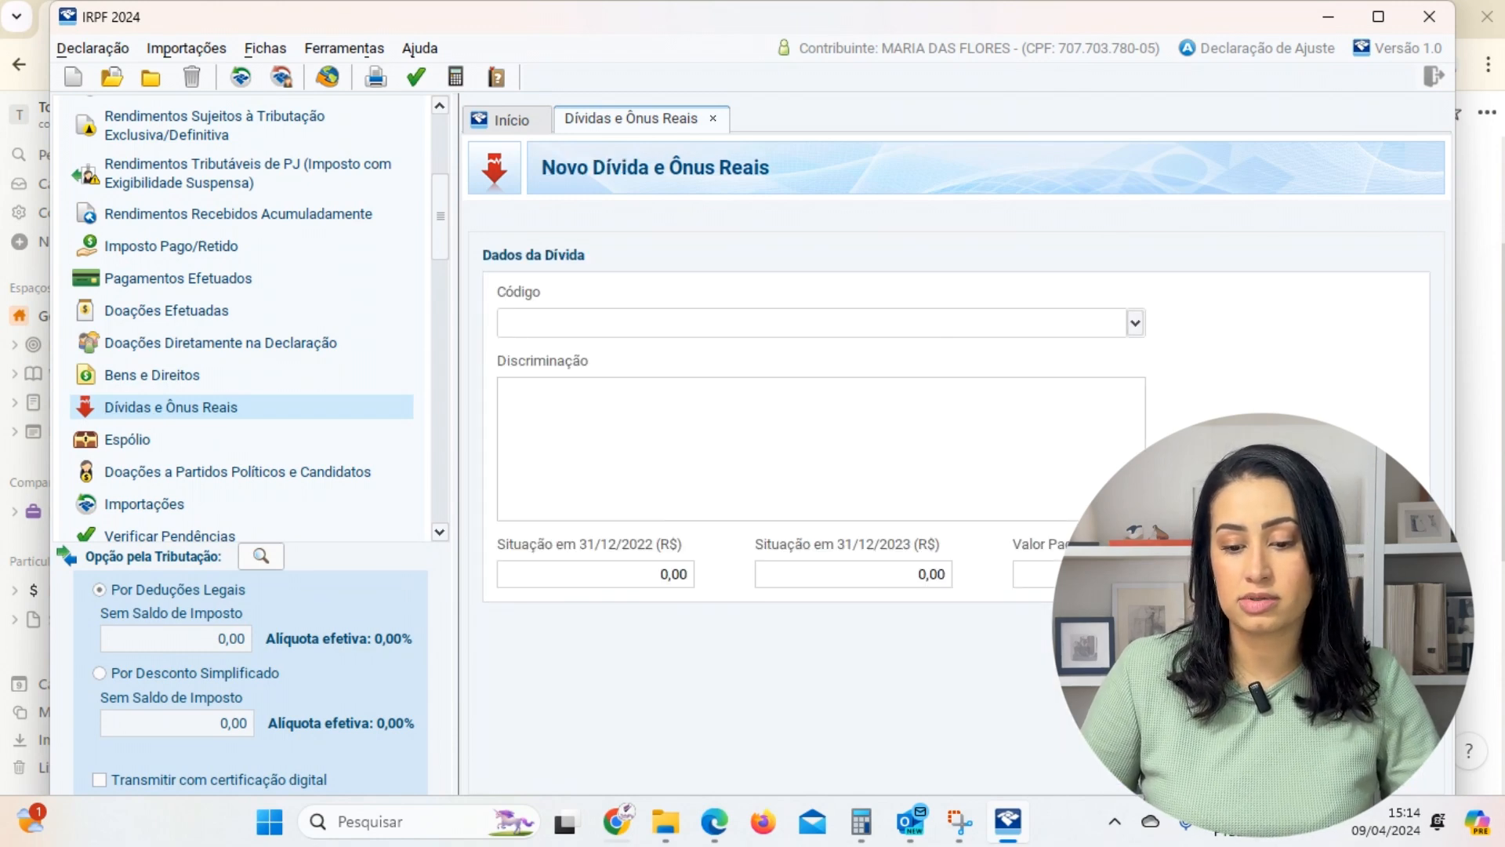
pyautogui.click(1135, 323)
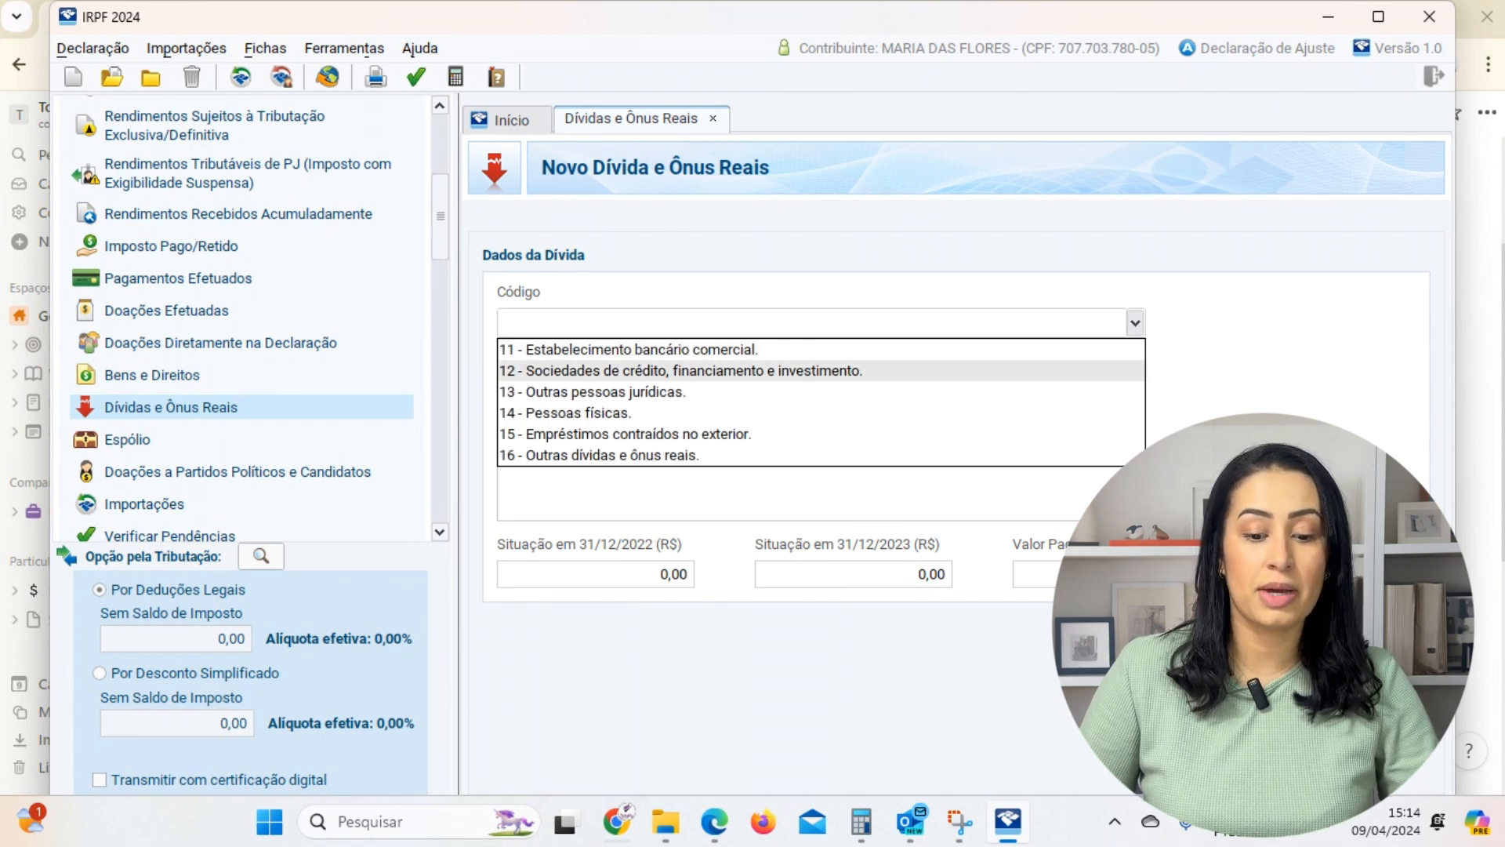
pyautogui.click(626, 434)
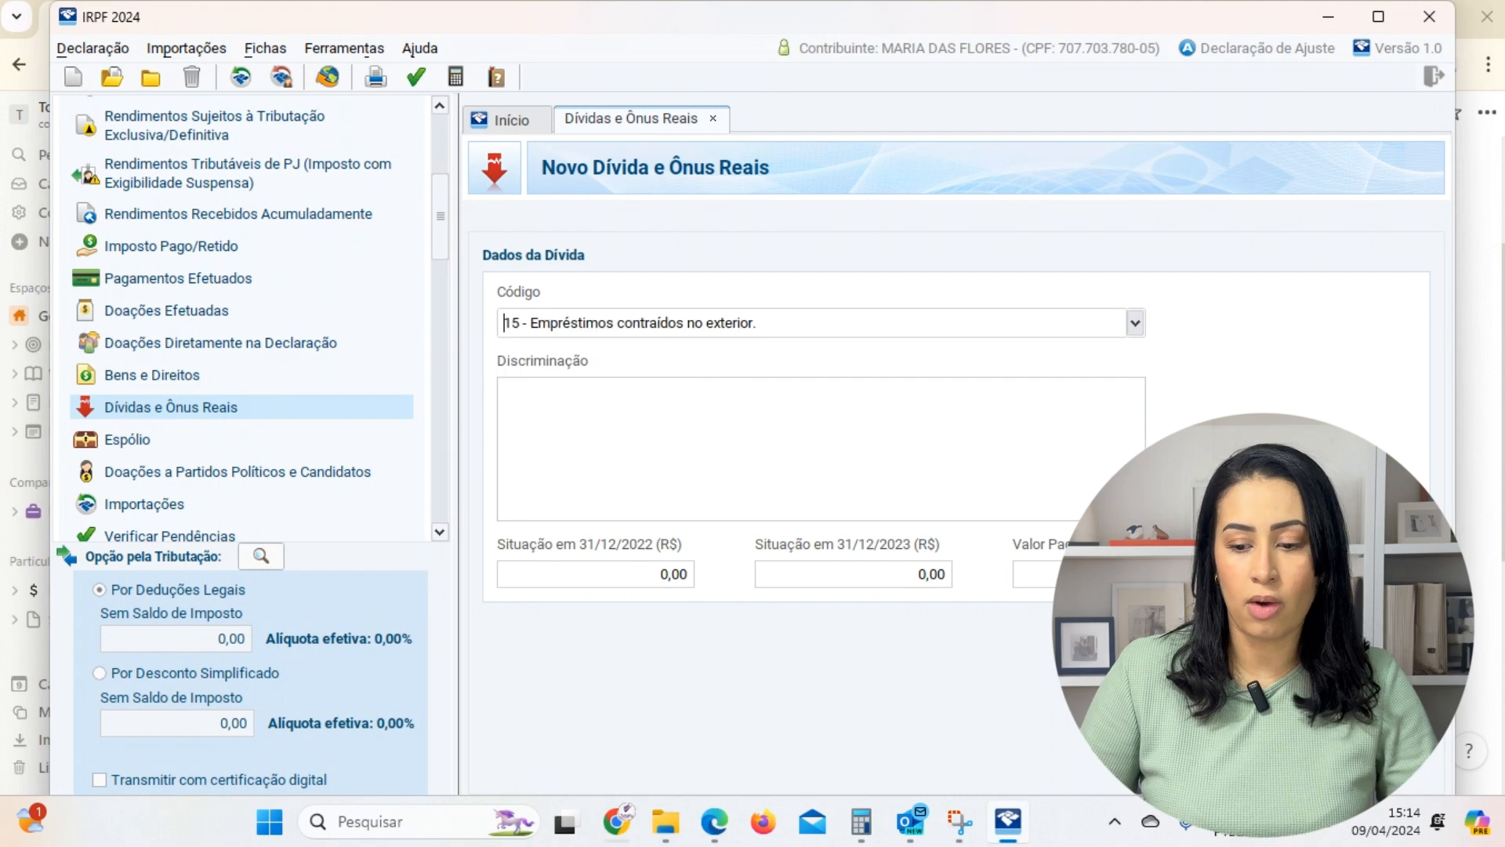
pyautogui.click(1135, 323)
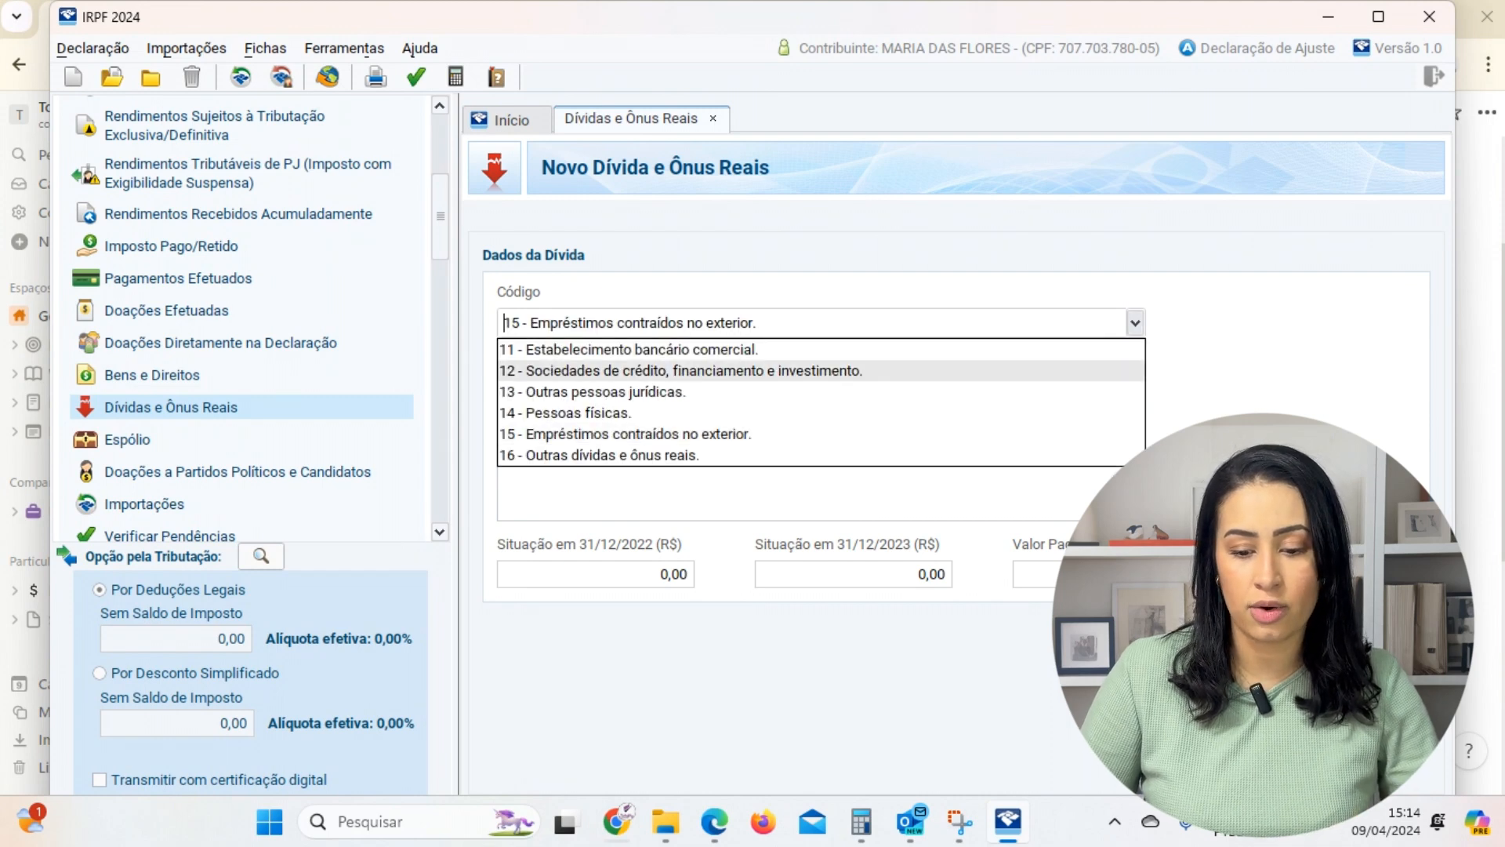
pyautogui.click(821, 492)
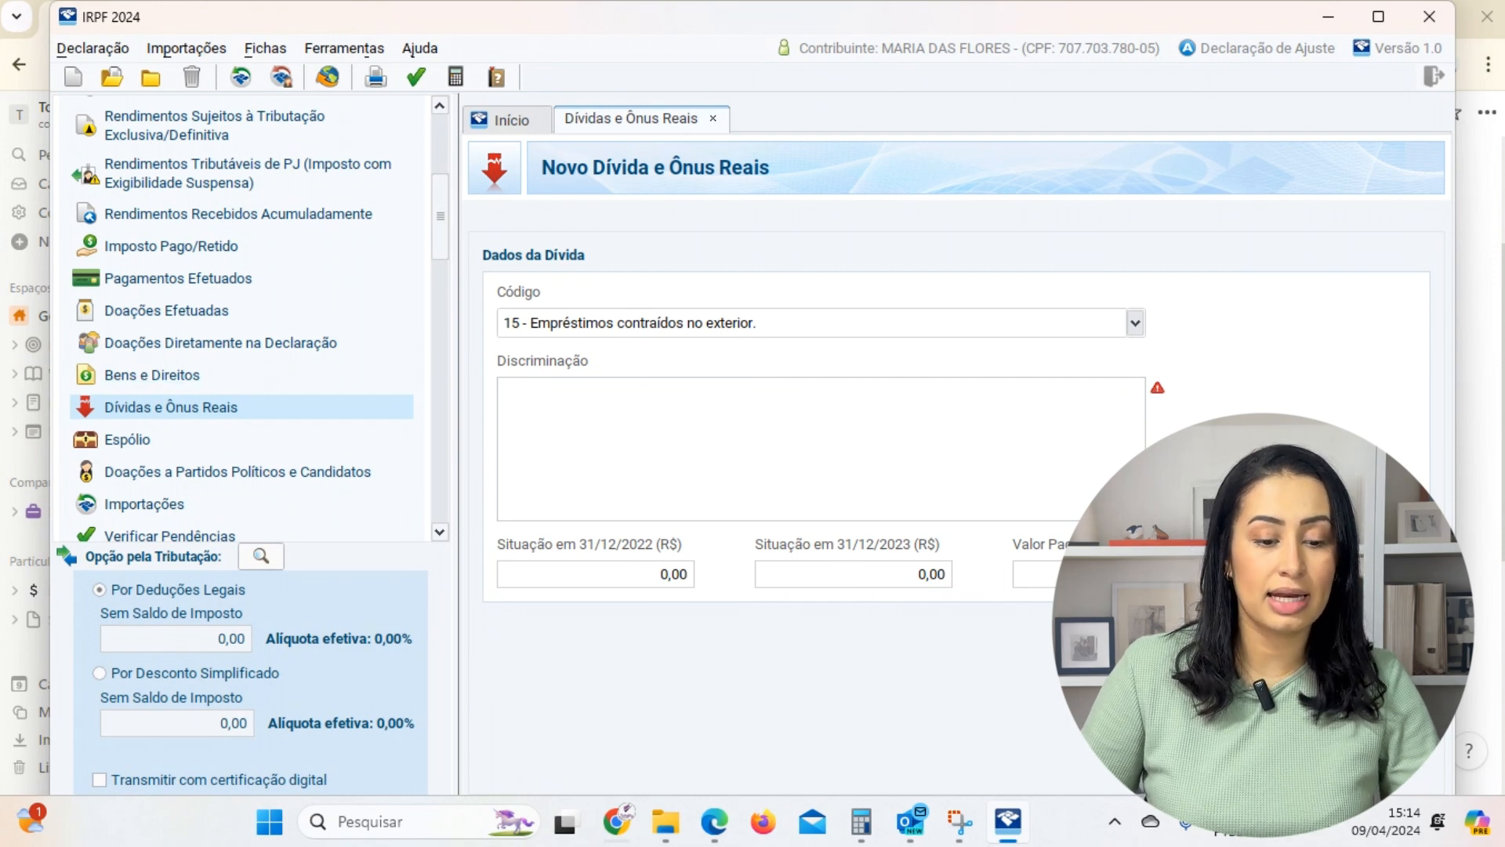
# Start a new entry in Pagamentos Efetuados and examine the available payment codes without choosing one
pyautogui.click(178, 279)
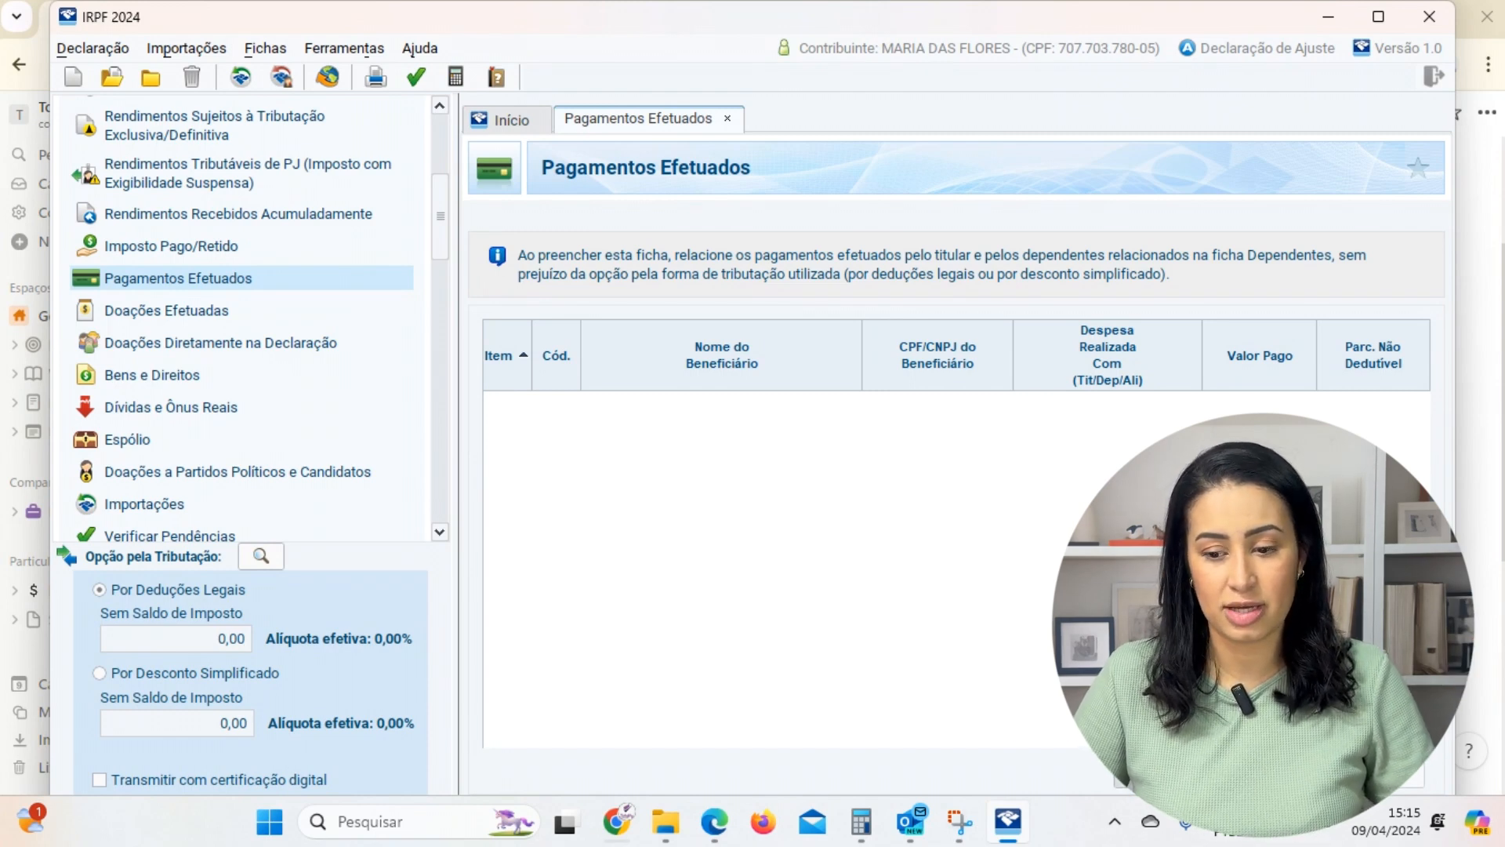
pyautogui.click(1163, 774)
pyautogui.click(1197, 323)
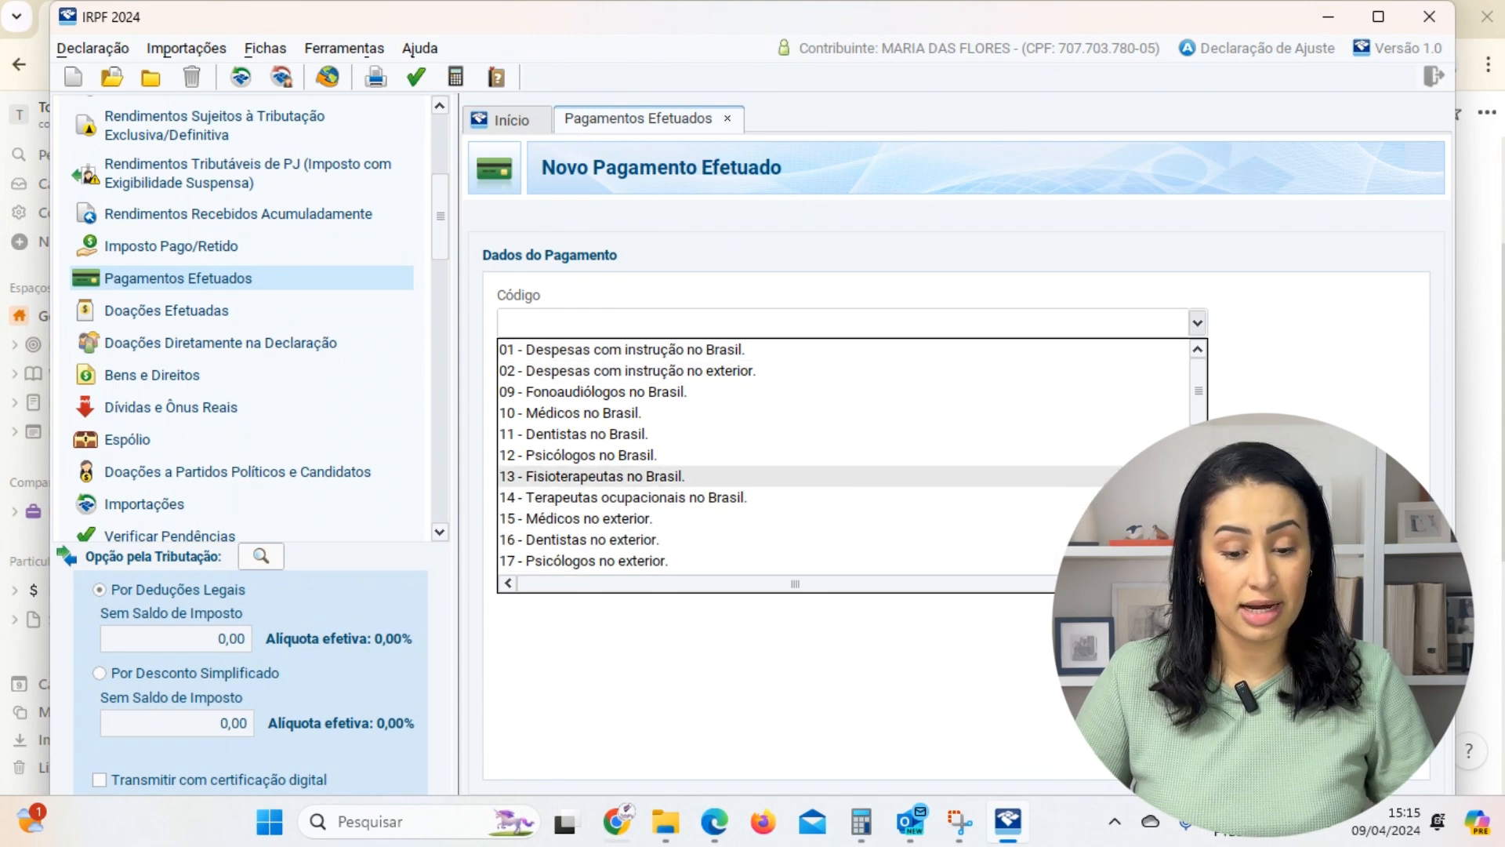
pyautogui.scroll(-7, 706, 518)
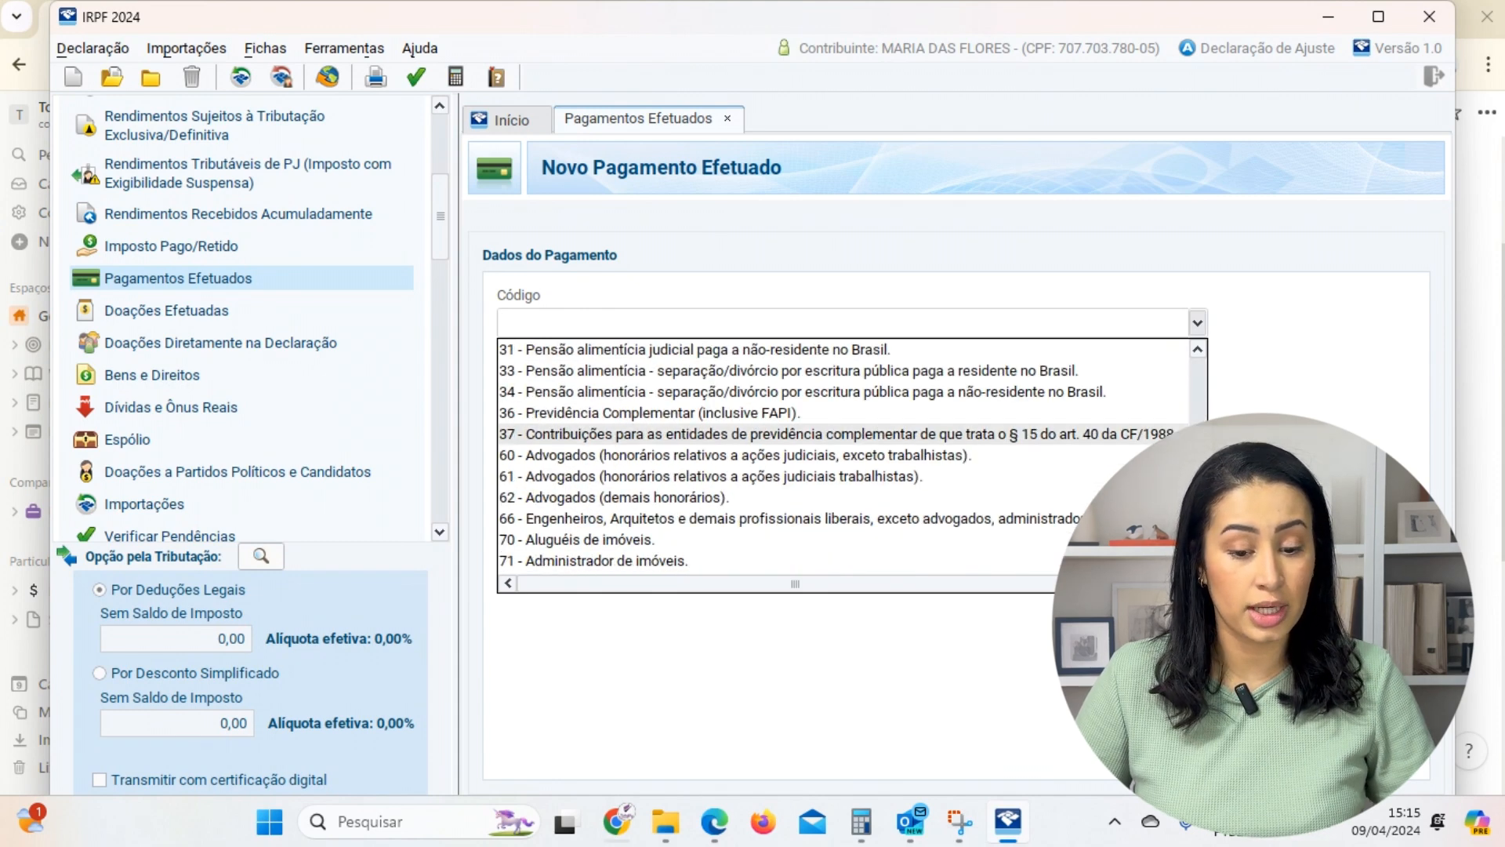
pyautogui.scroll(-1, 784, 455)
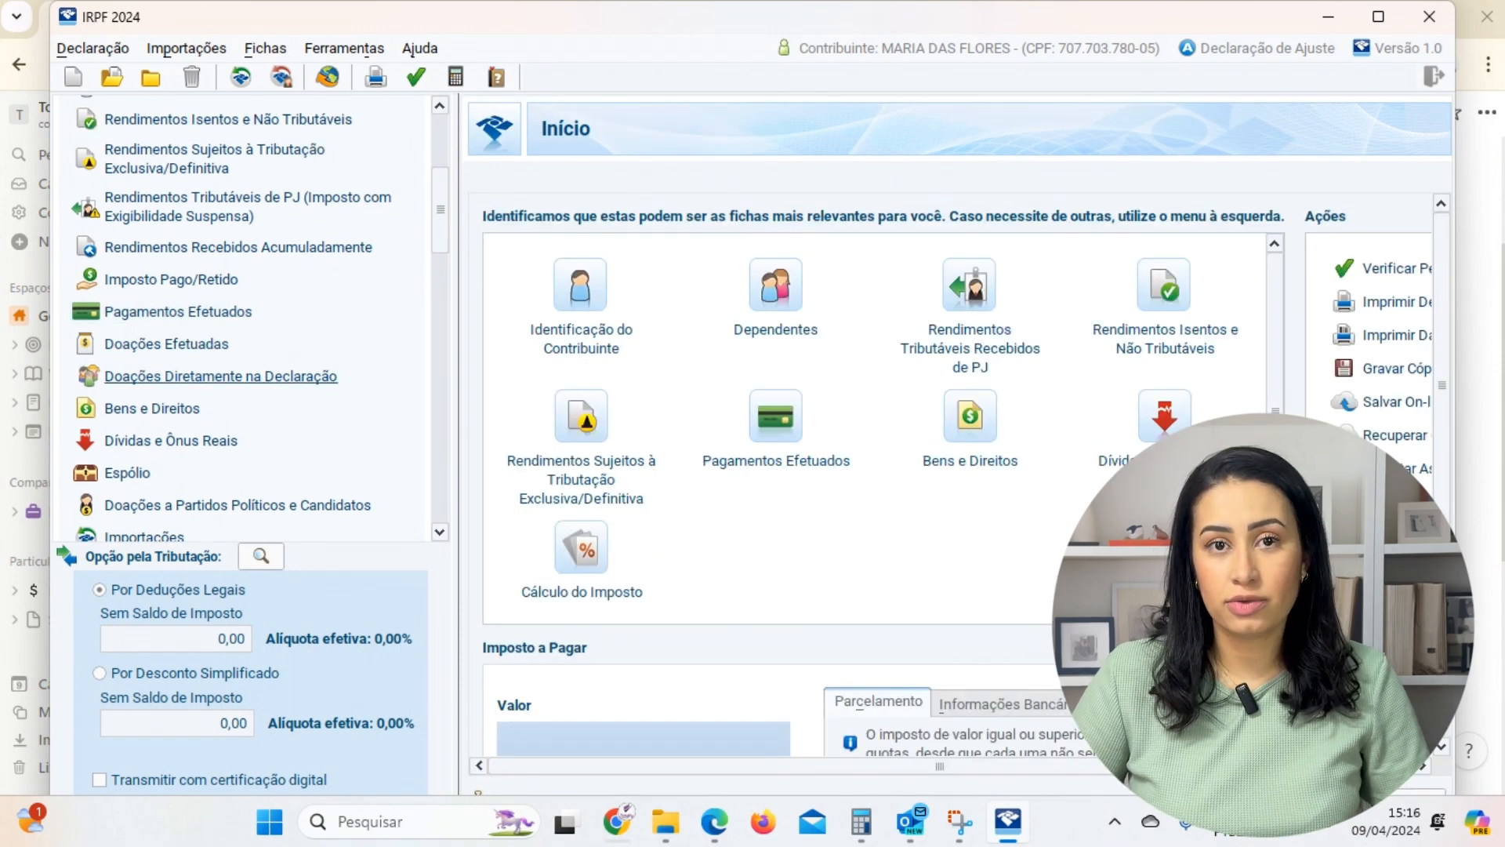
pyautogui.scroll(5, 243, 353)
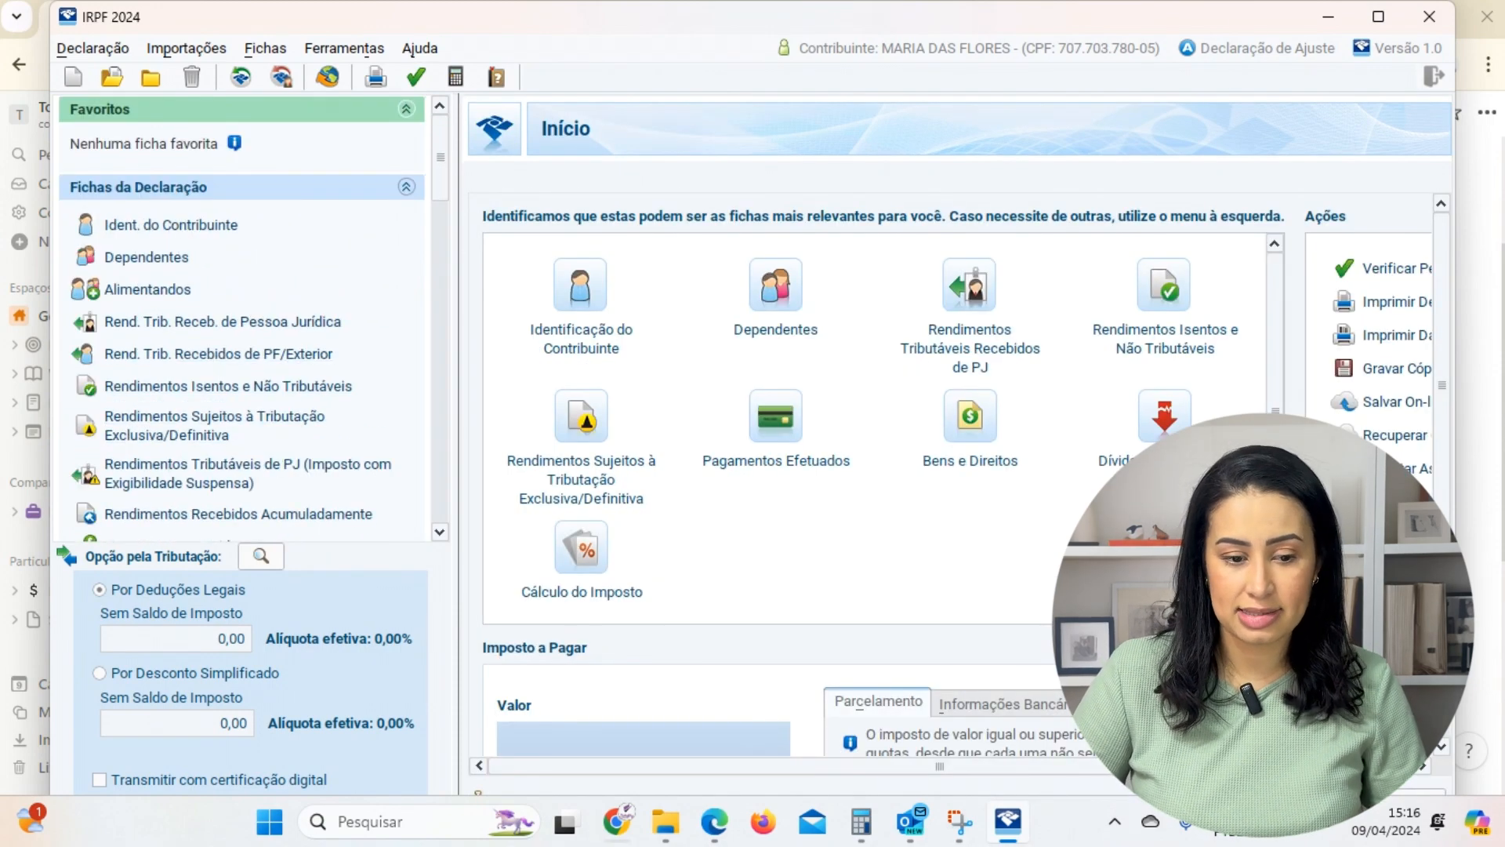
# View the Rend. Trib. Receb. de Pessoa Jurídica form, the Ganhos de Capital section and the Rend. Trib. Recebidos de PF/Exterior form
pyautogui.click(223, 321)
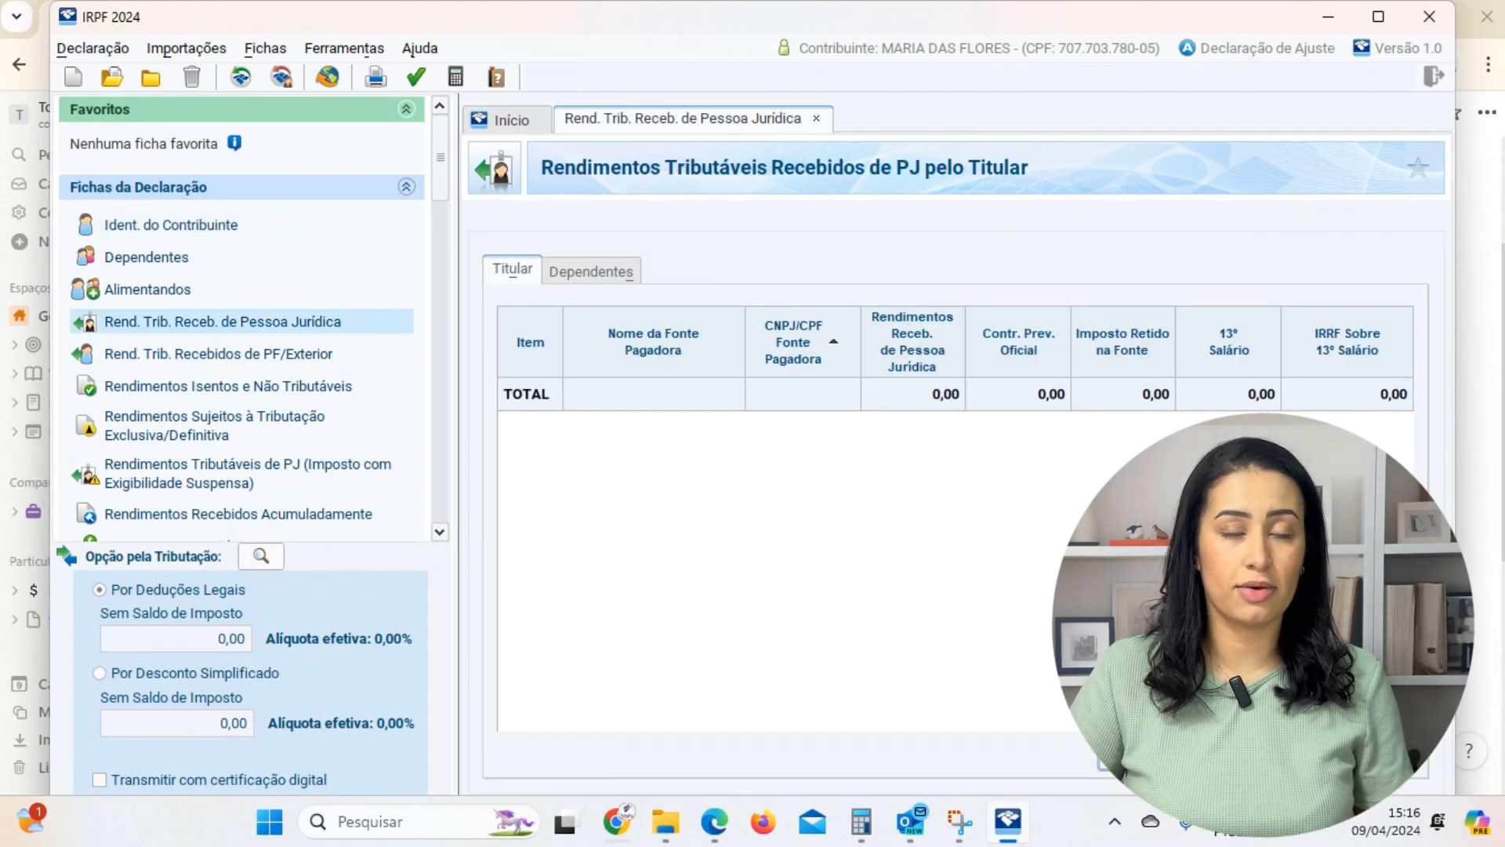
pyautogui.scroll(-3, 243, 337)
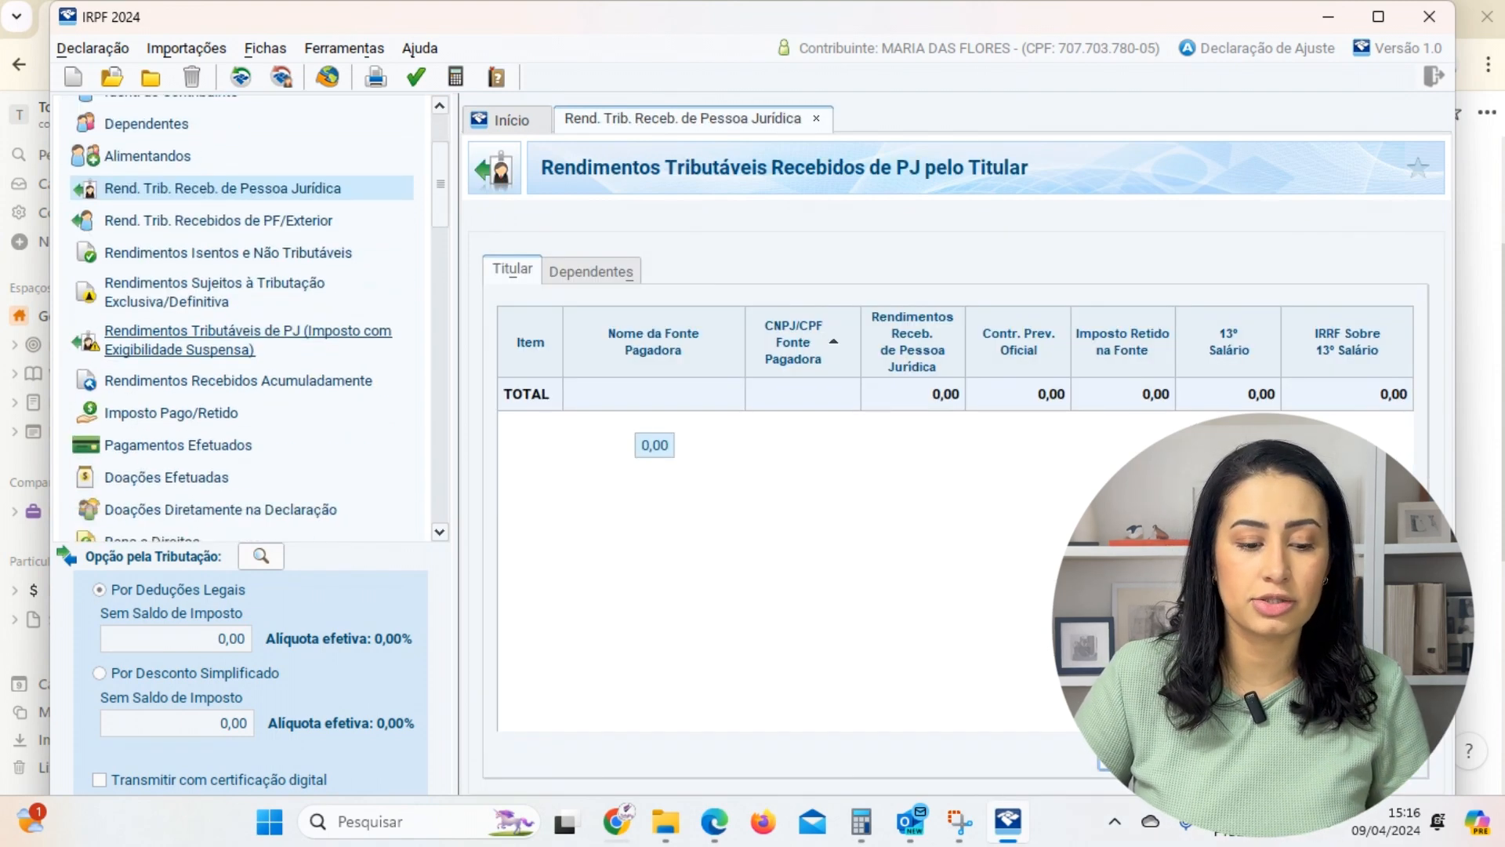
pyautogui.scroll(-8, 243, 361)
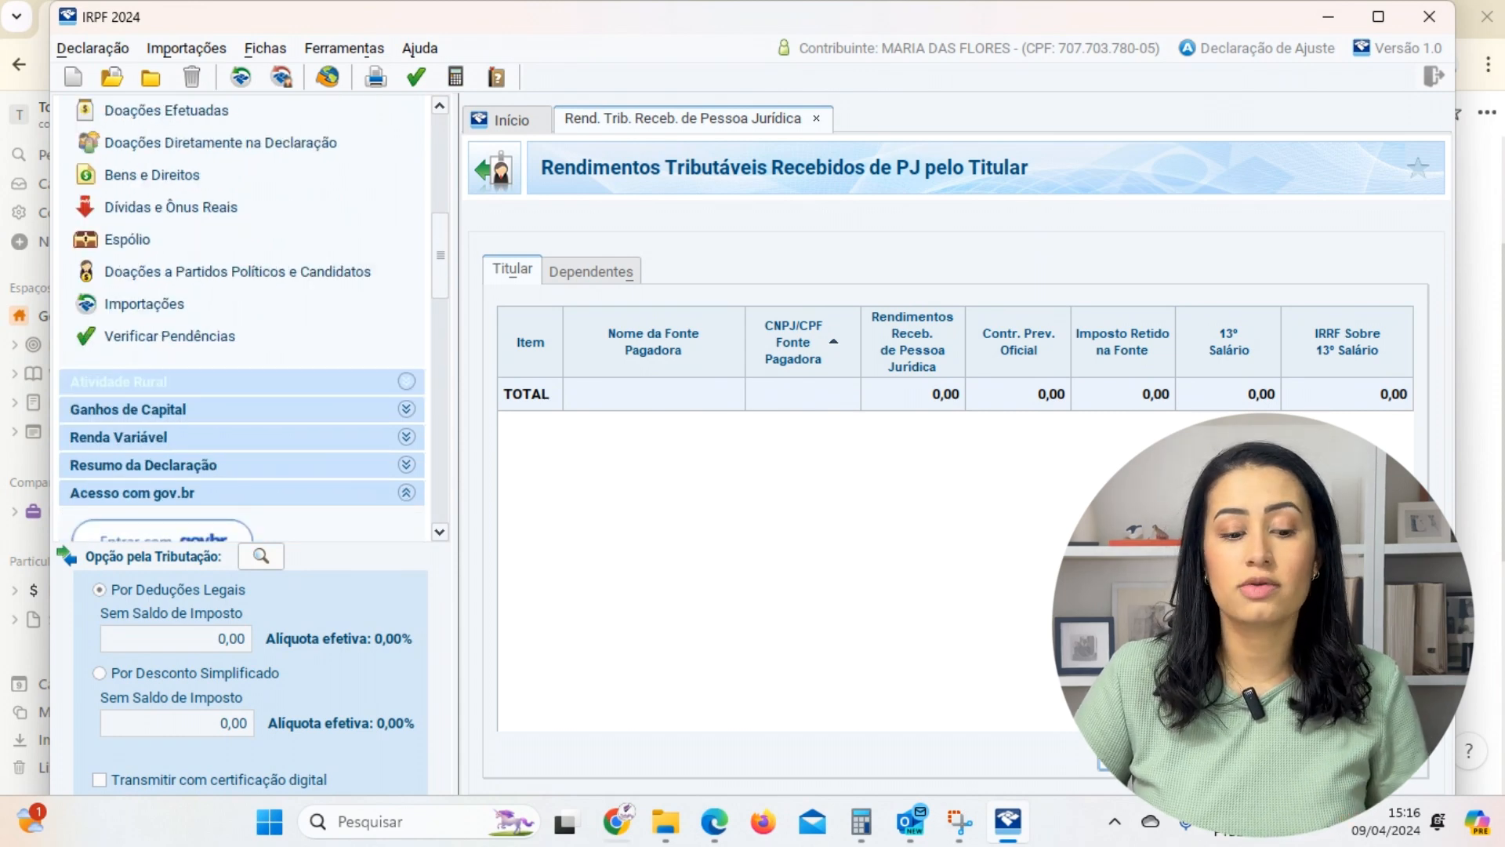
pyautogui.click(242, 410)
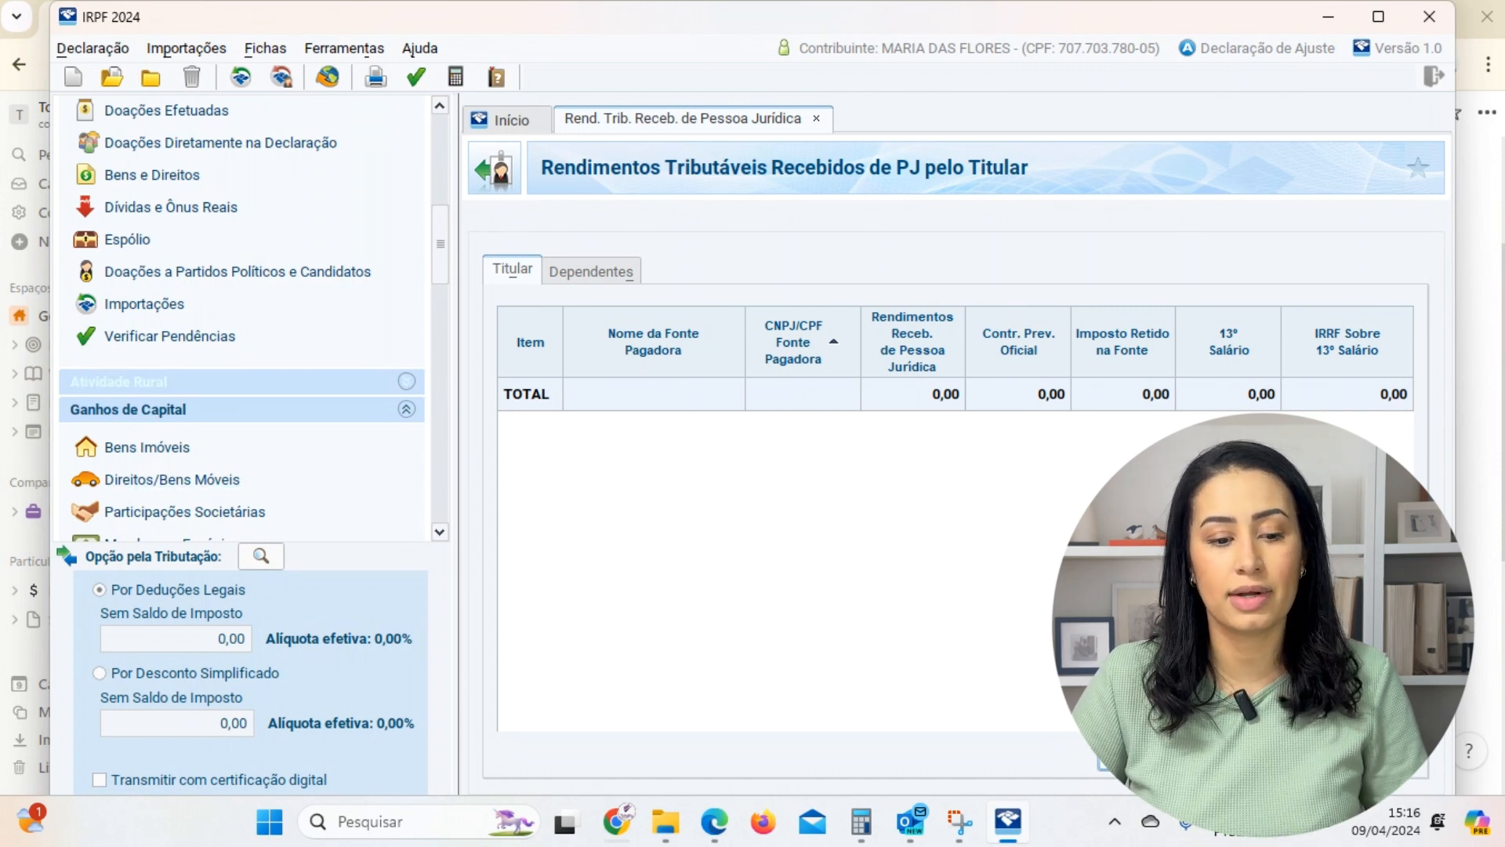
pyautogui.scroll(10, 173, 479)
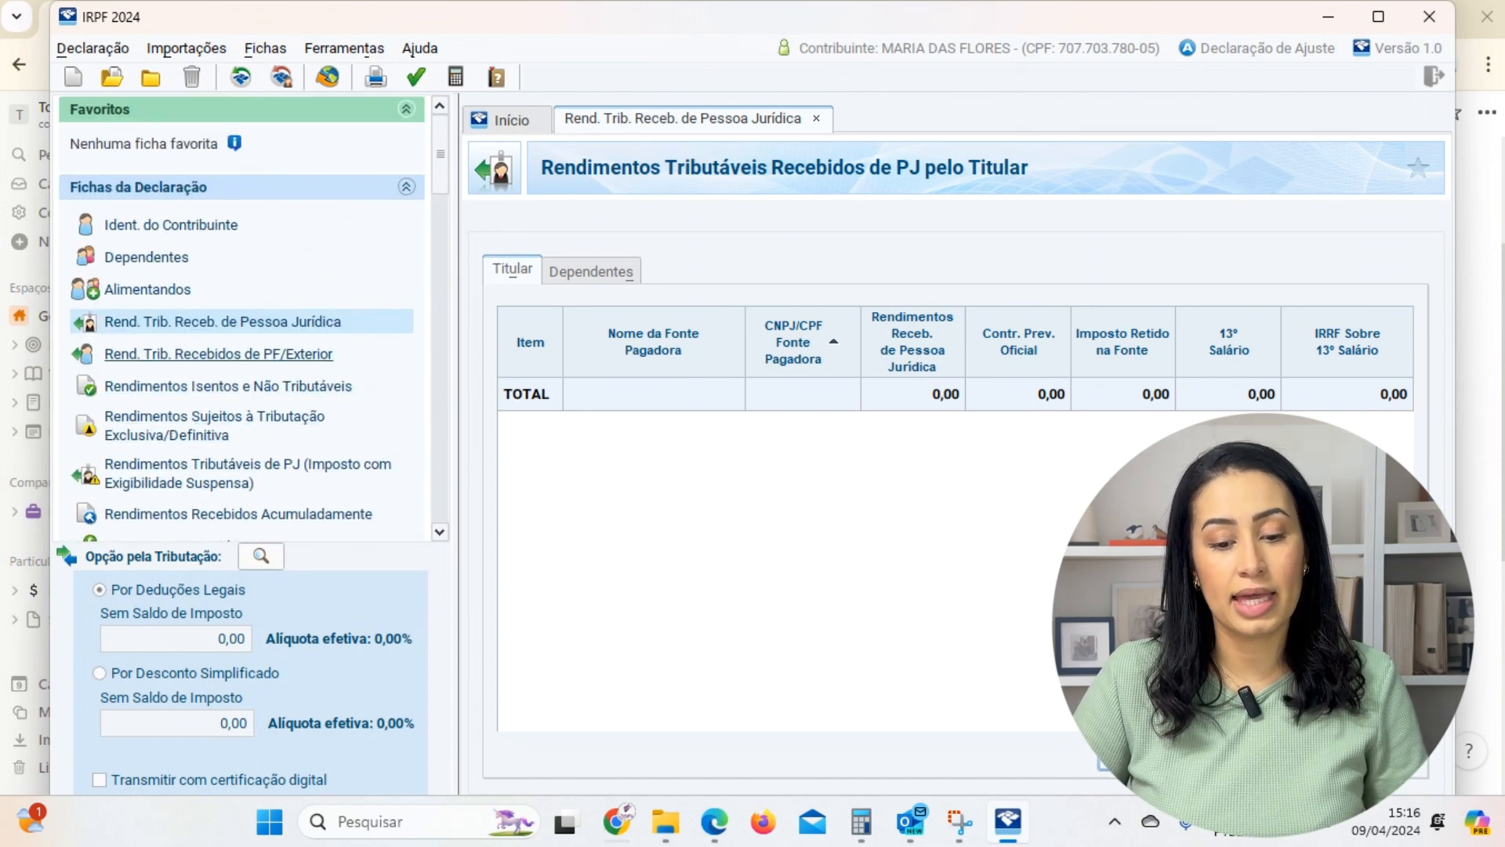
pyautogui.click(219, 354)
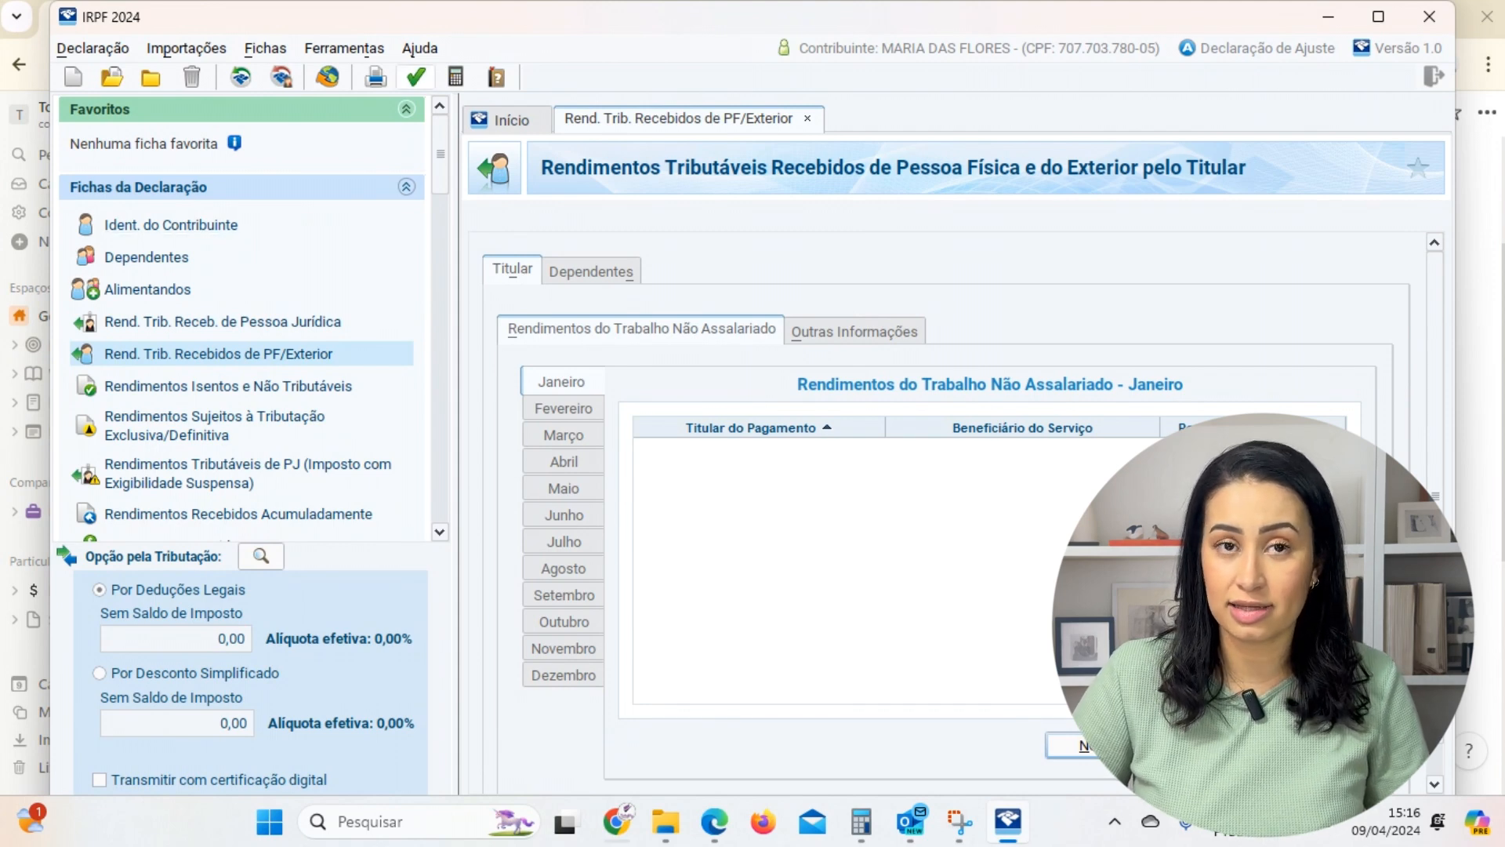
# Verify the declaration's pendências and go through the listed errors and warnings
pyautogui.click(415, 76)
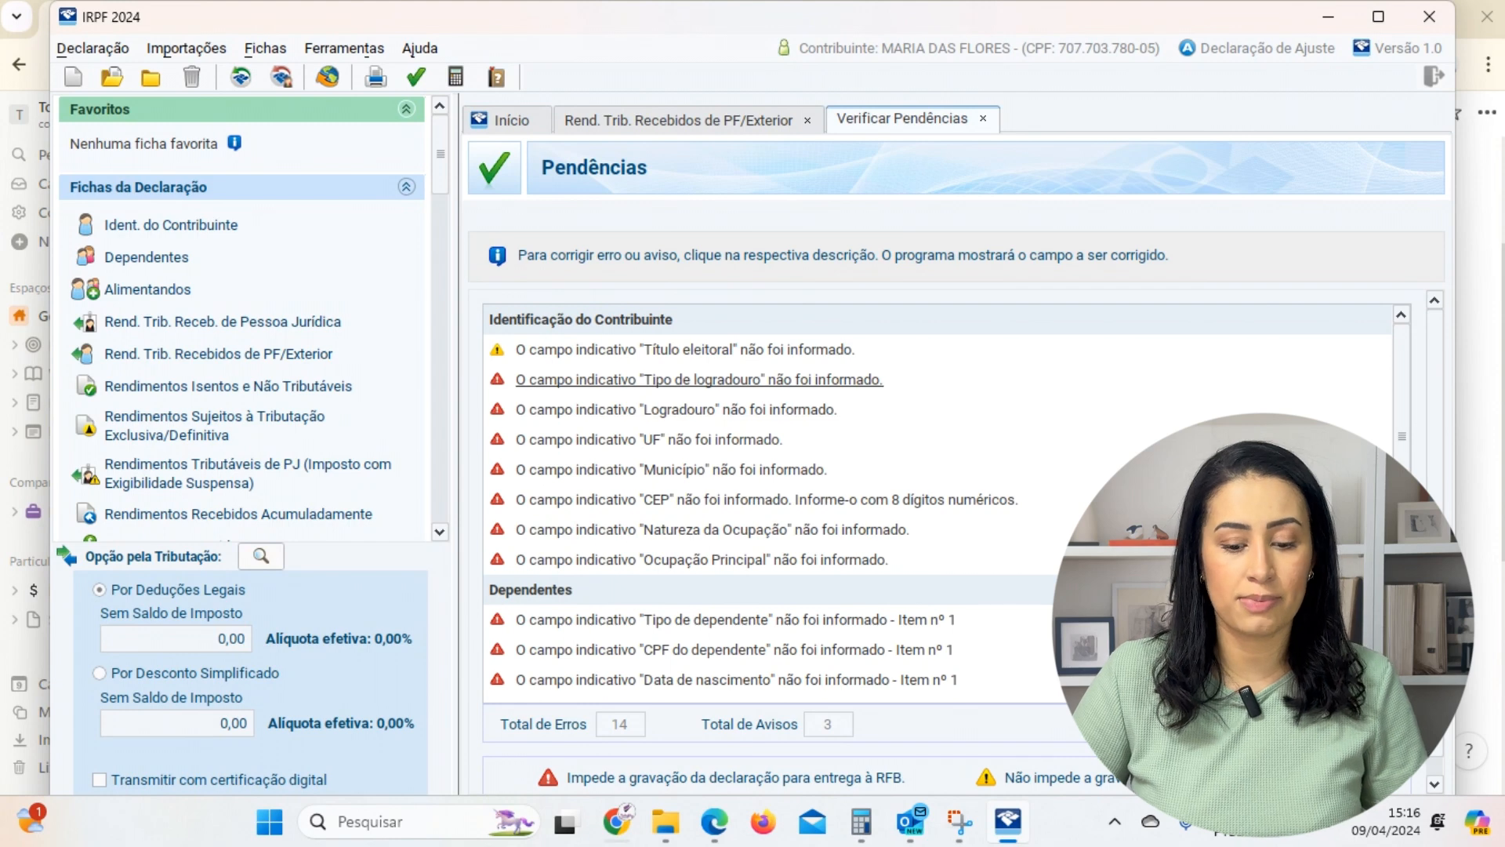
pyautogui.scroll(-3, 705, 533)
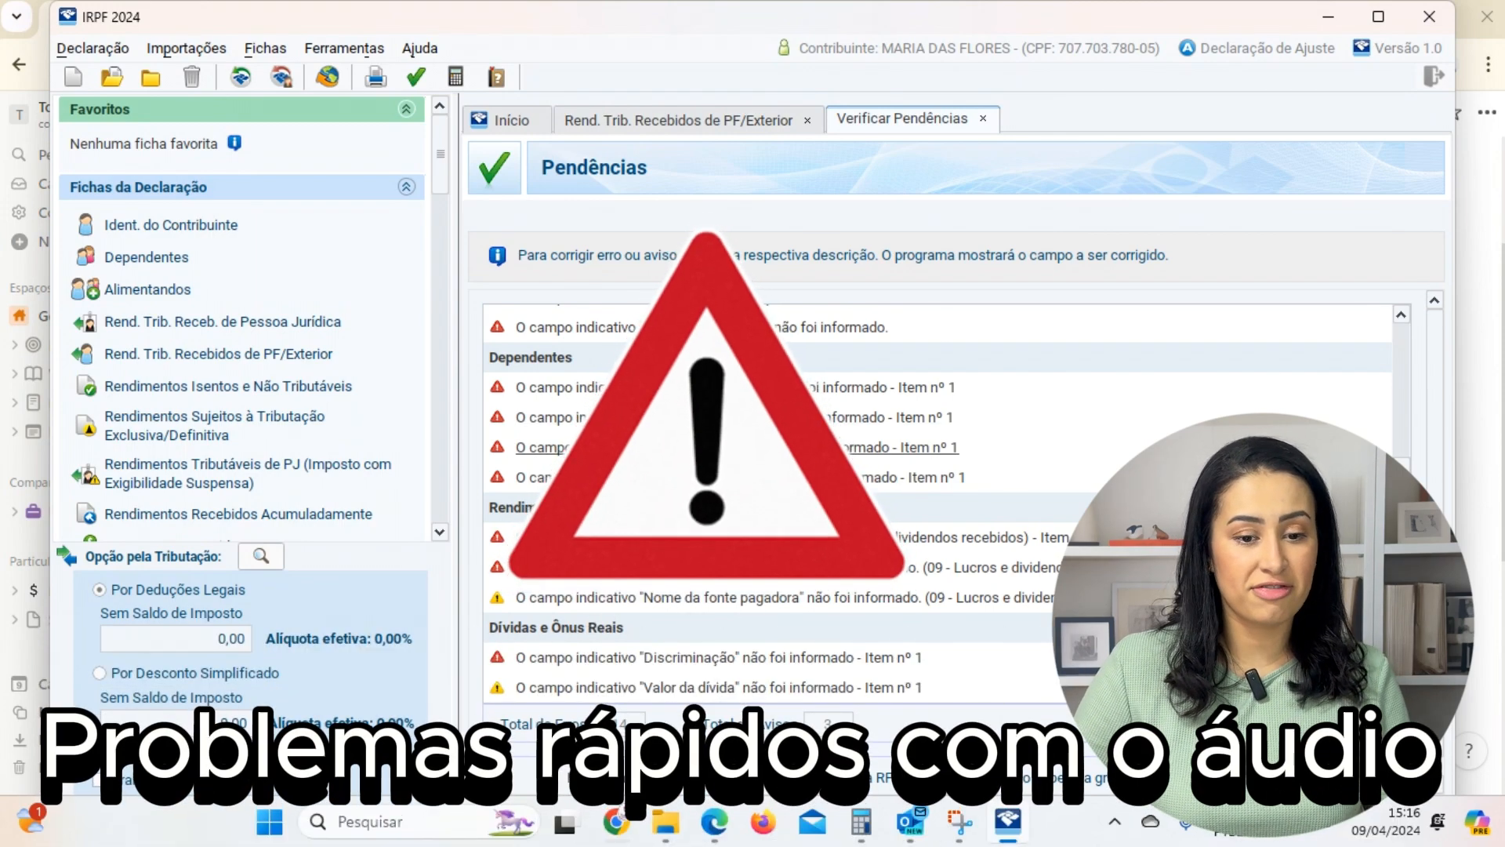
pyautogui.scroll(3, 862, 445)
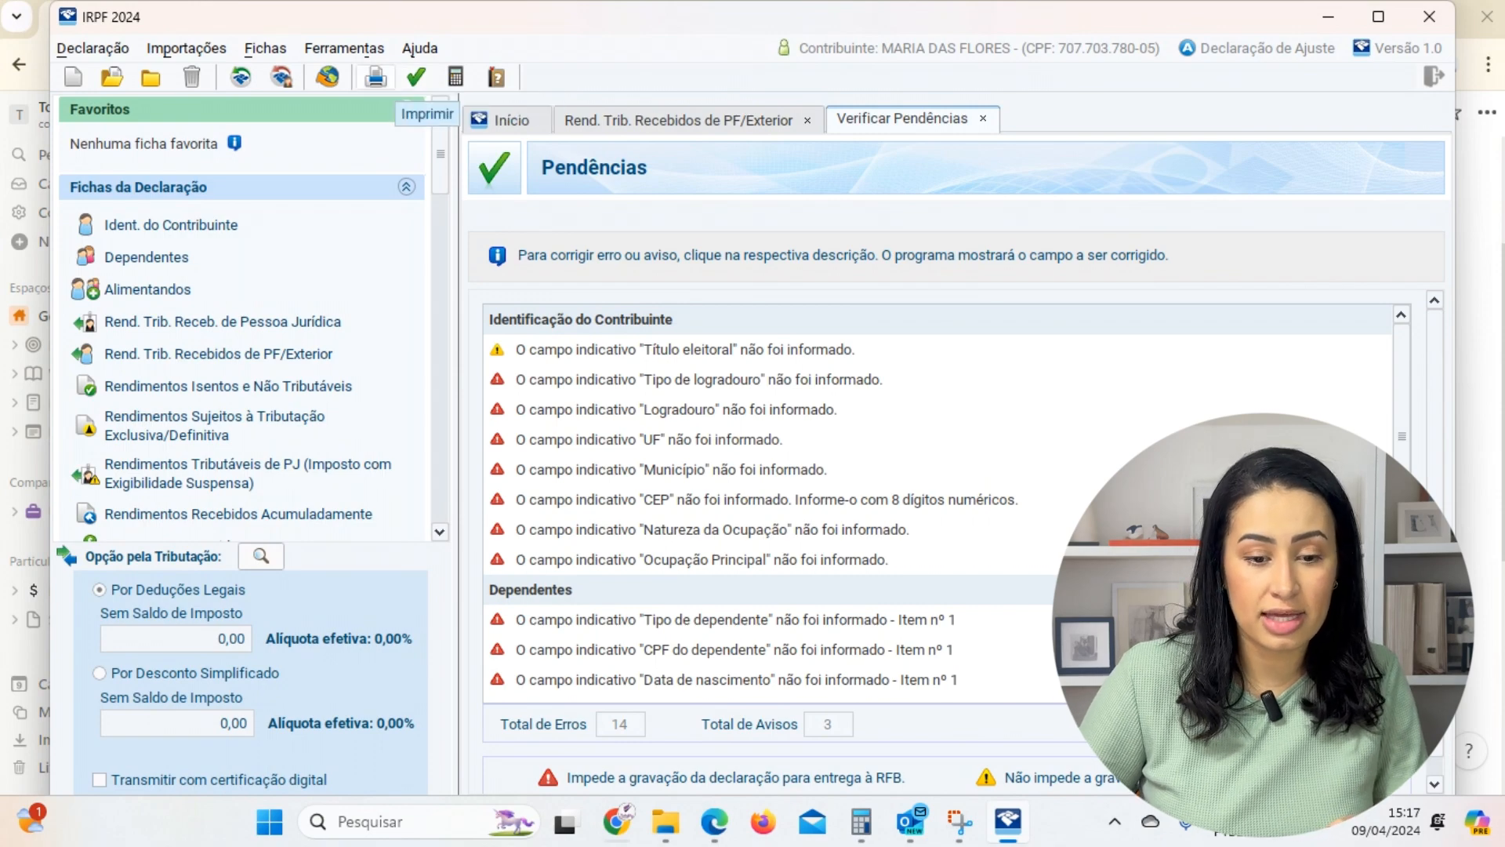
# Try to transmit the declaration and dismiss the confirmation without opening the list of pendências
pyautogui.click(327, 76)
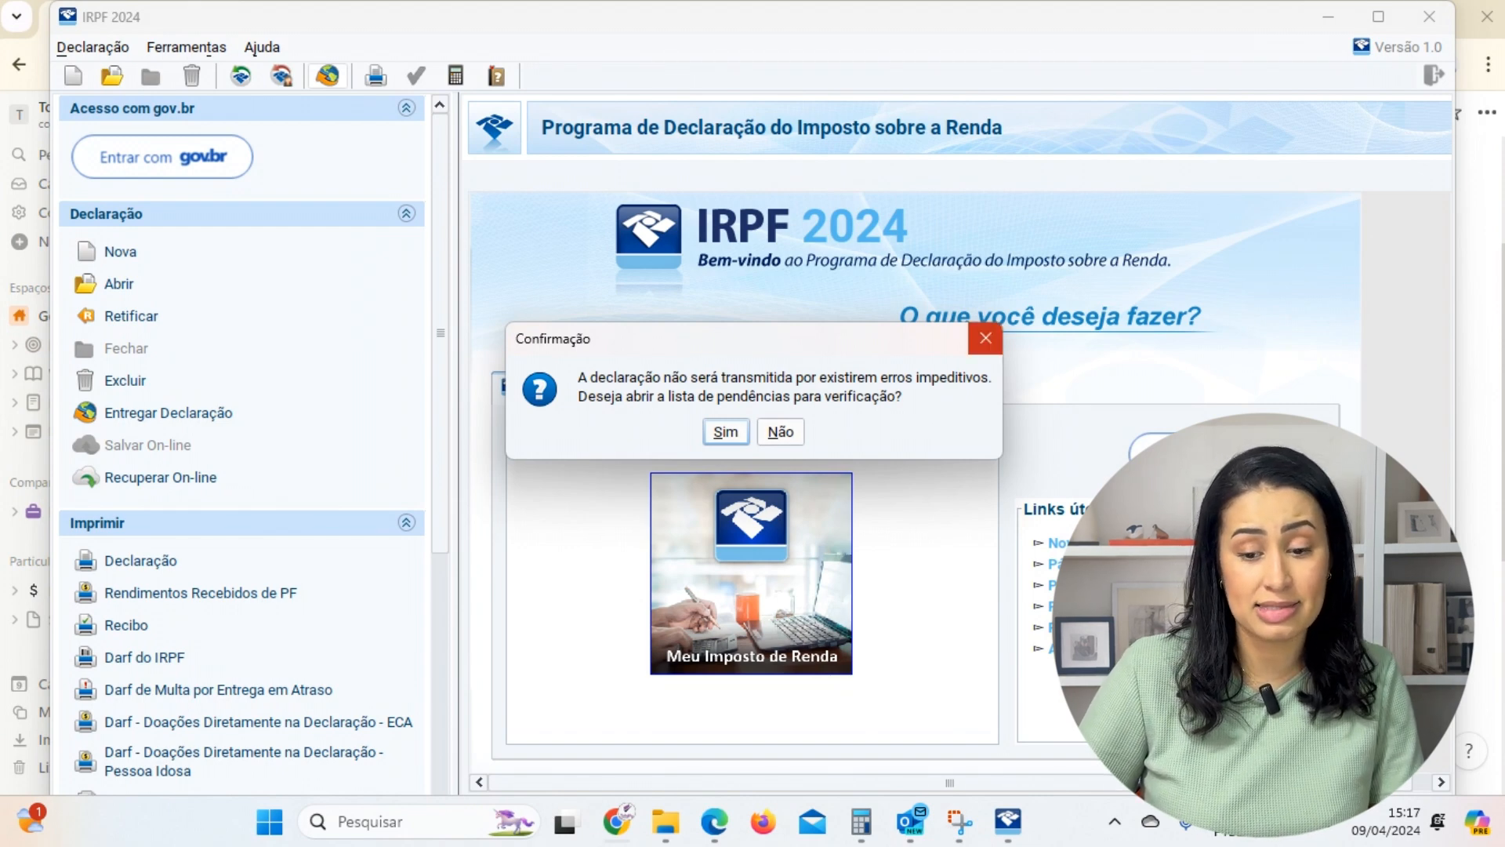
pyautogui.click(986, 338)
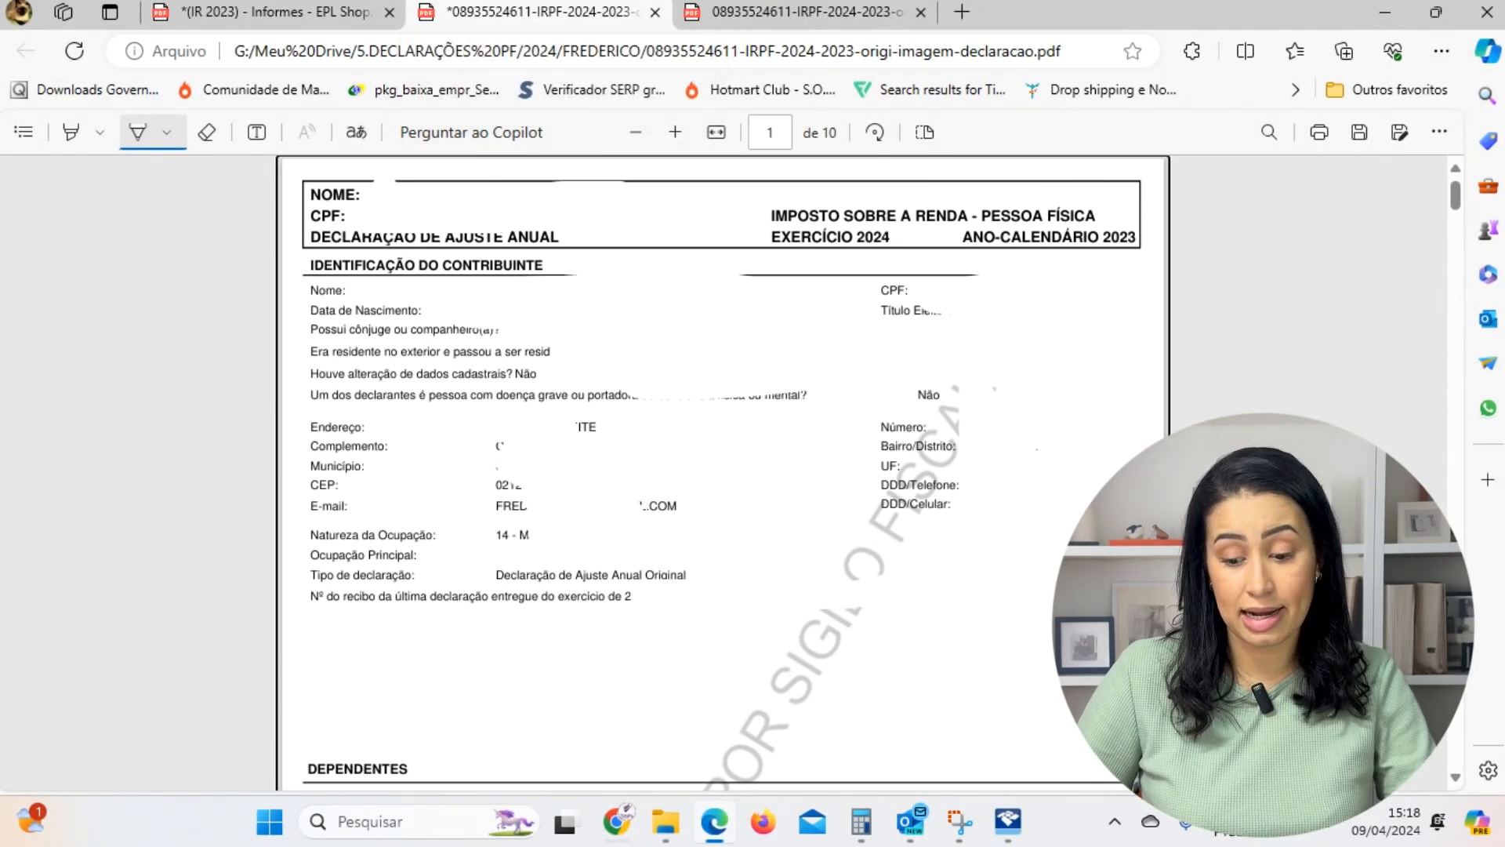
# Switch to IRPF 2024 and open a print preview of the entire first declaration listed as in progress
pyautogui.hotkey('alt', 'Tab')
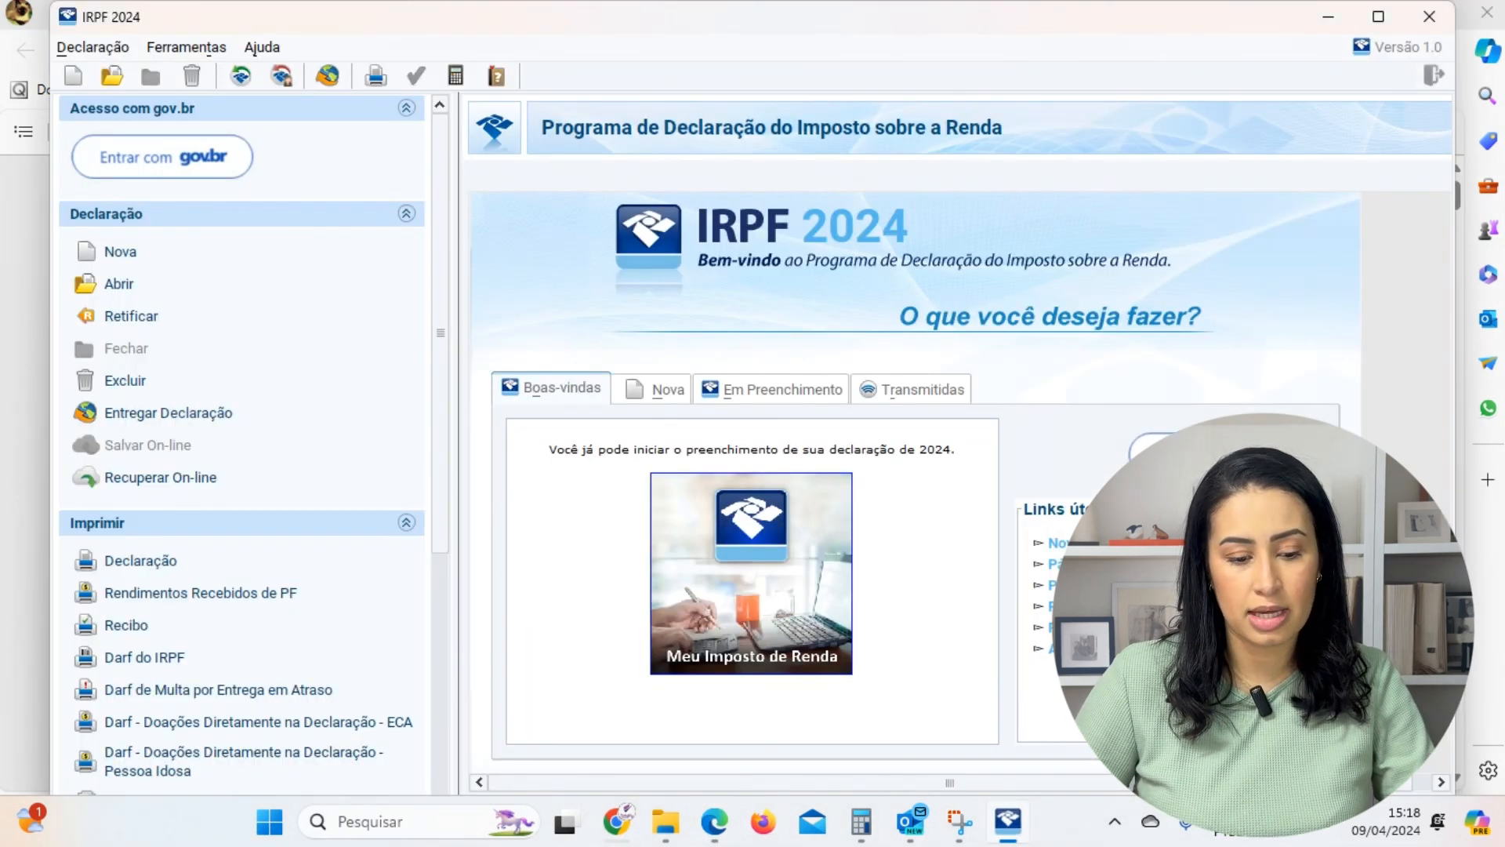
pyautogui.scroll(-4, 235, 392)
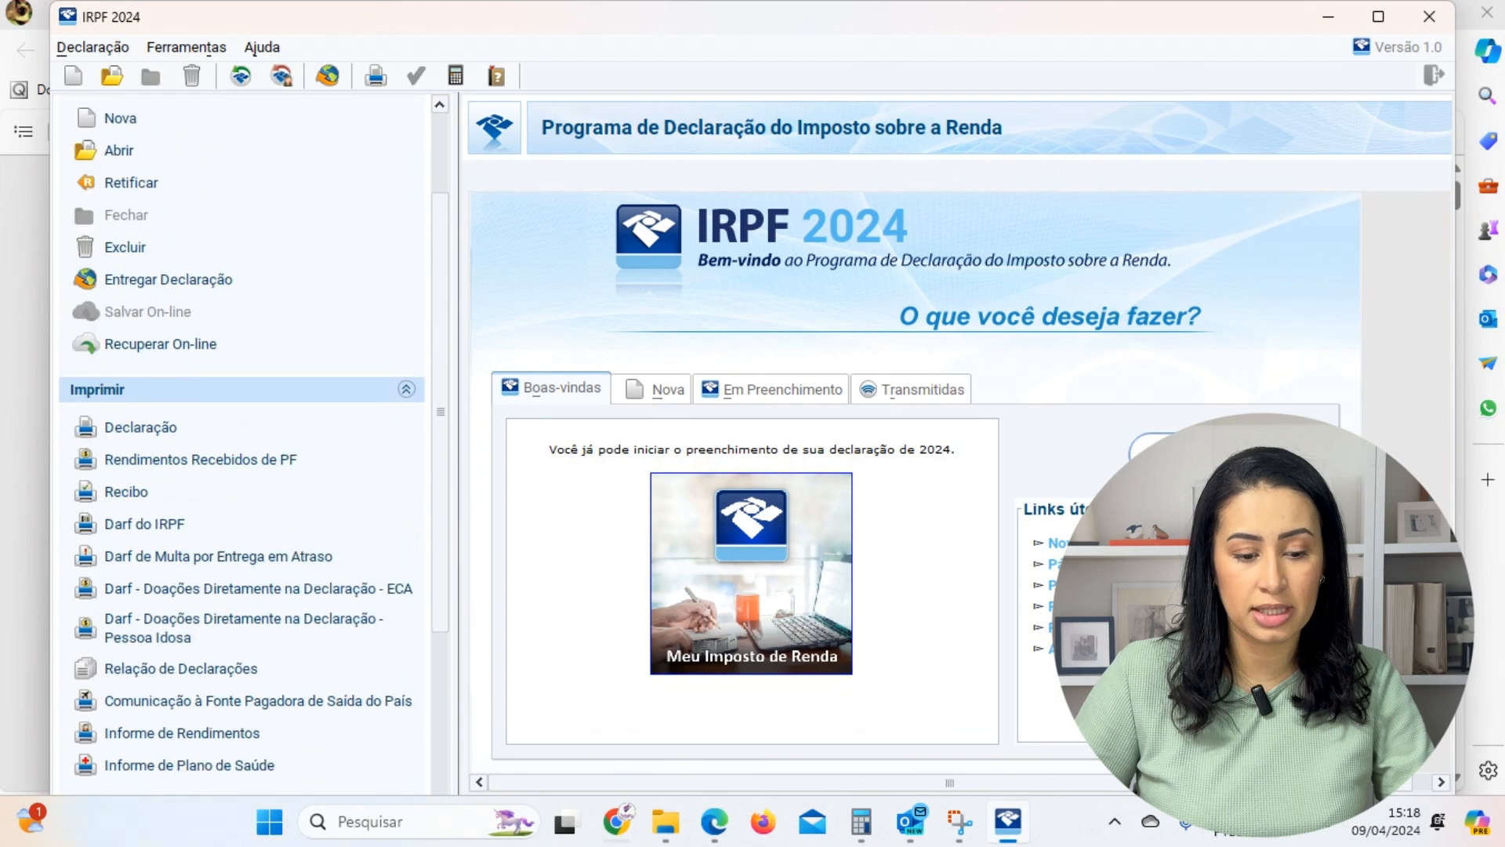
pyautogui.click(141, 429)
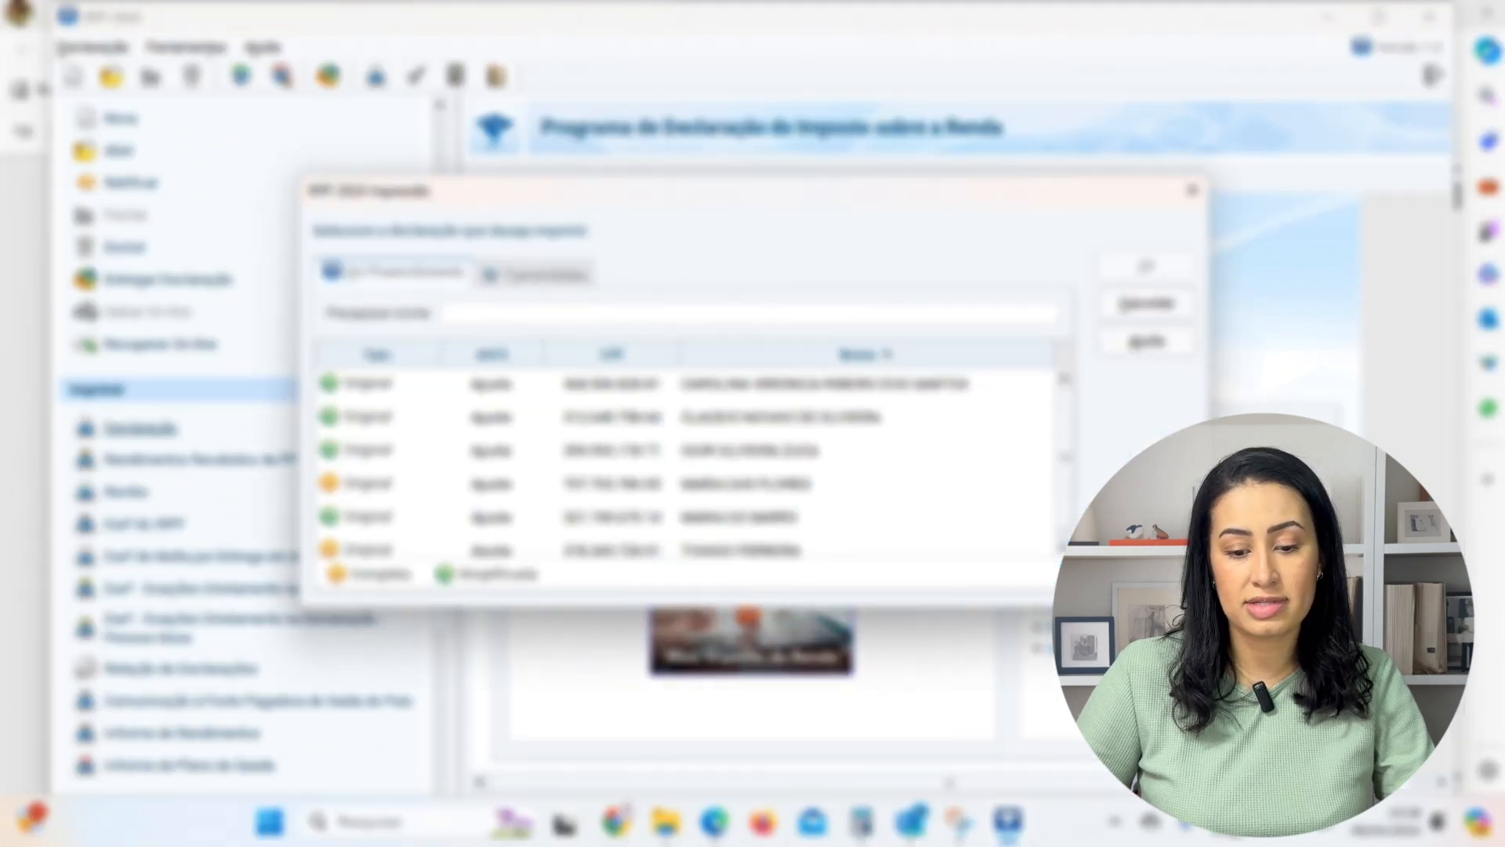
pyautogui.click(685, 384)
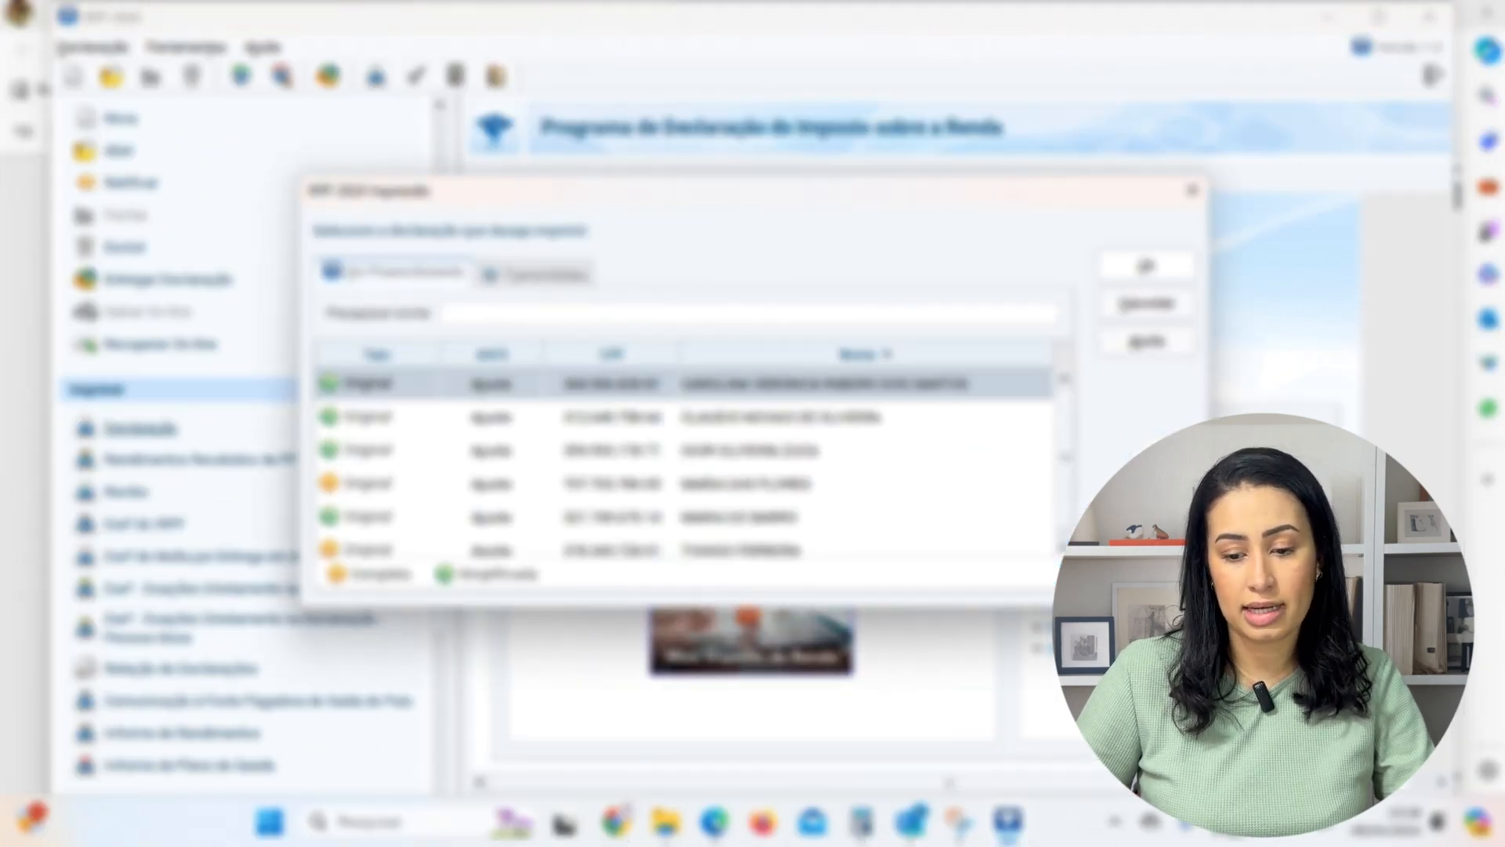
pyautogui.click(1146, 266)
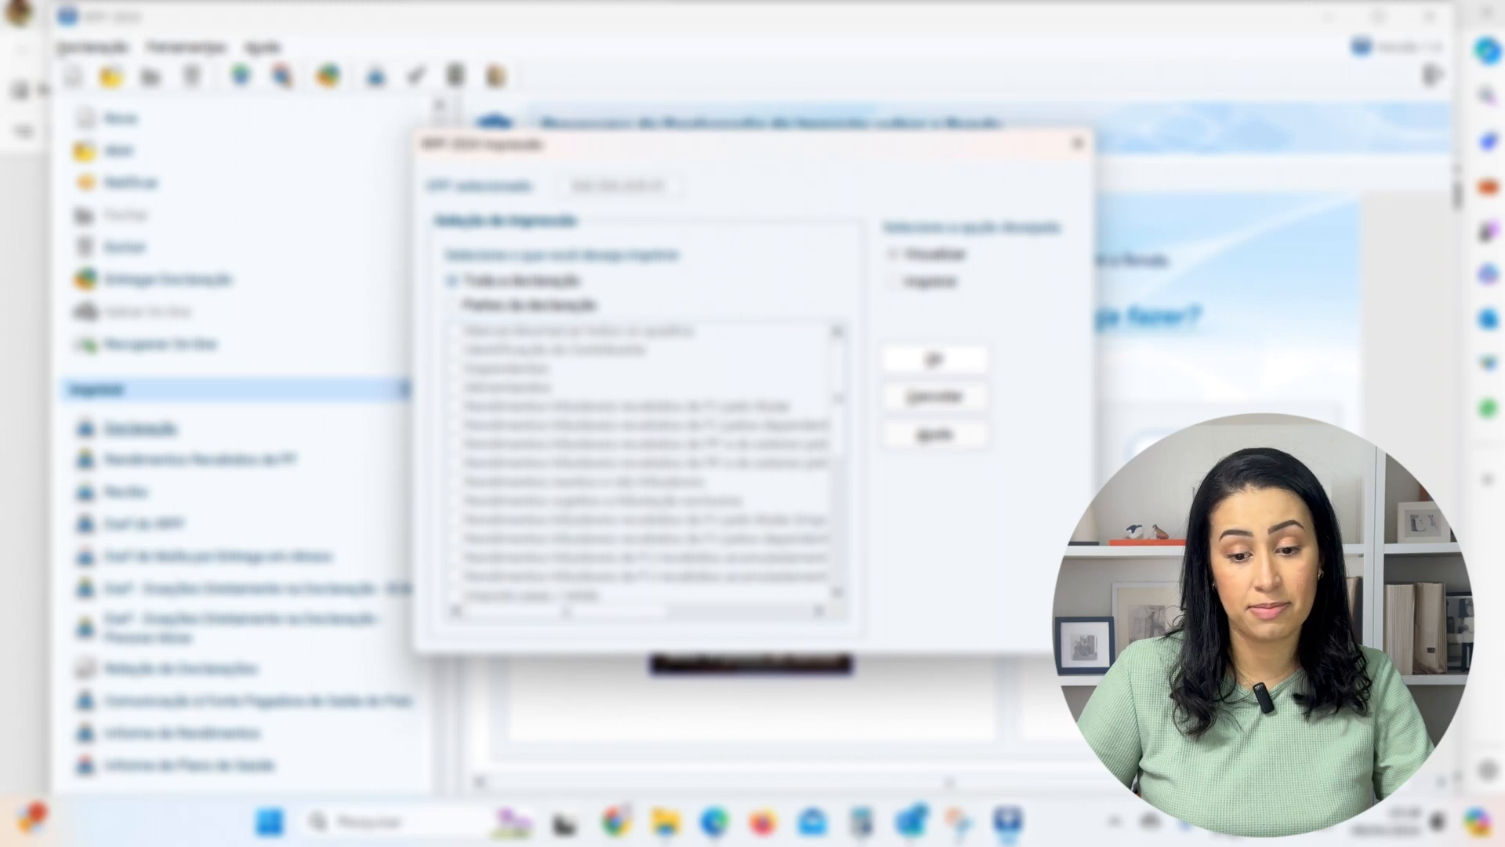
pyautogui.click(935, 359)
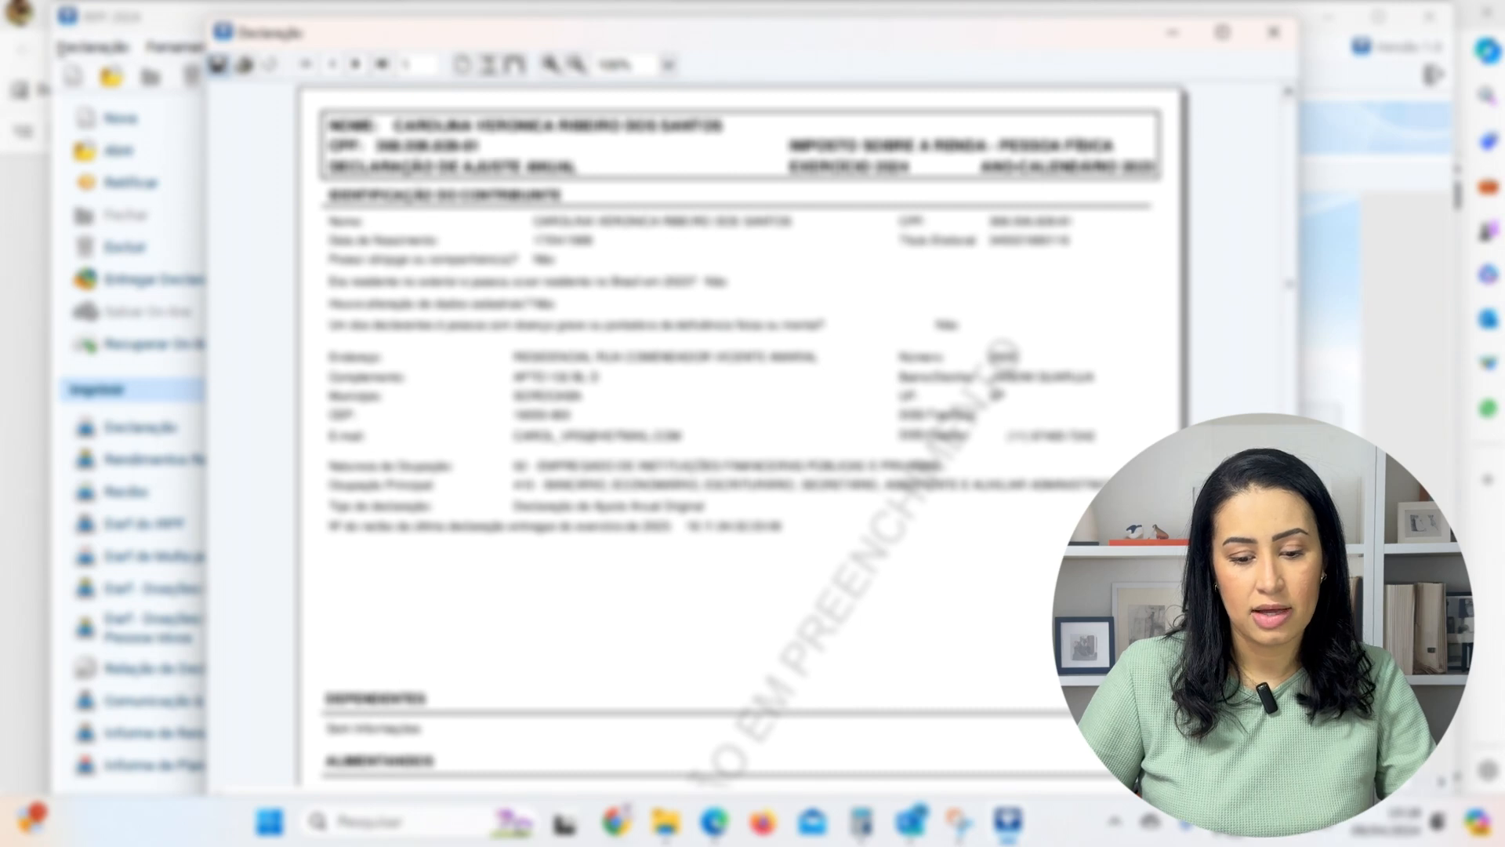
# Go through the pages of the declaration preview up to the closing summary, and close the preview
pyautogui.scroll(-5, 737, 439)
pyautogui.scroll(-3, 737, 439)
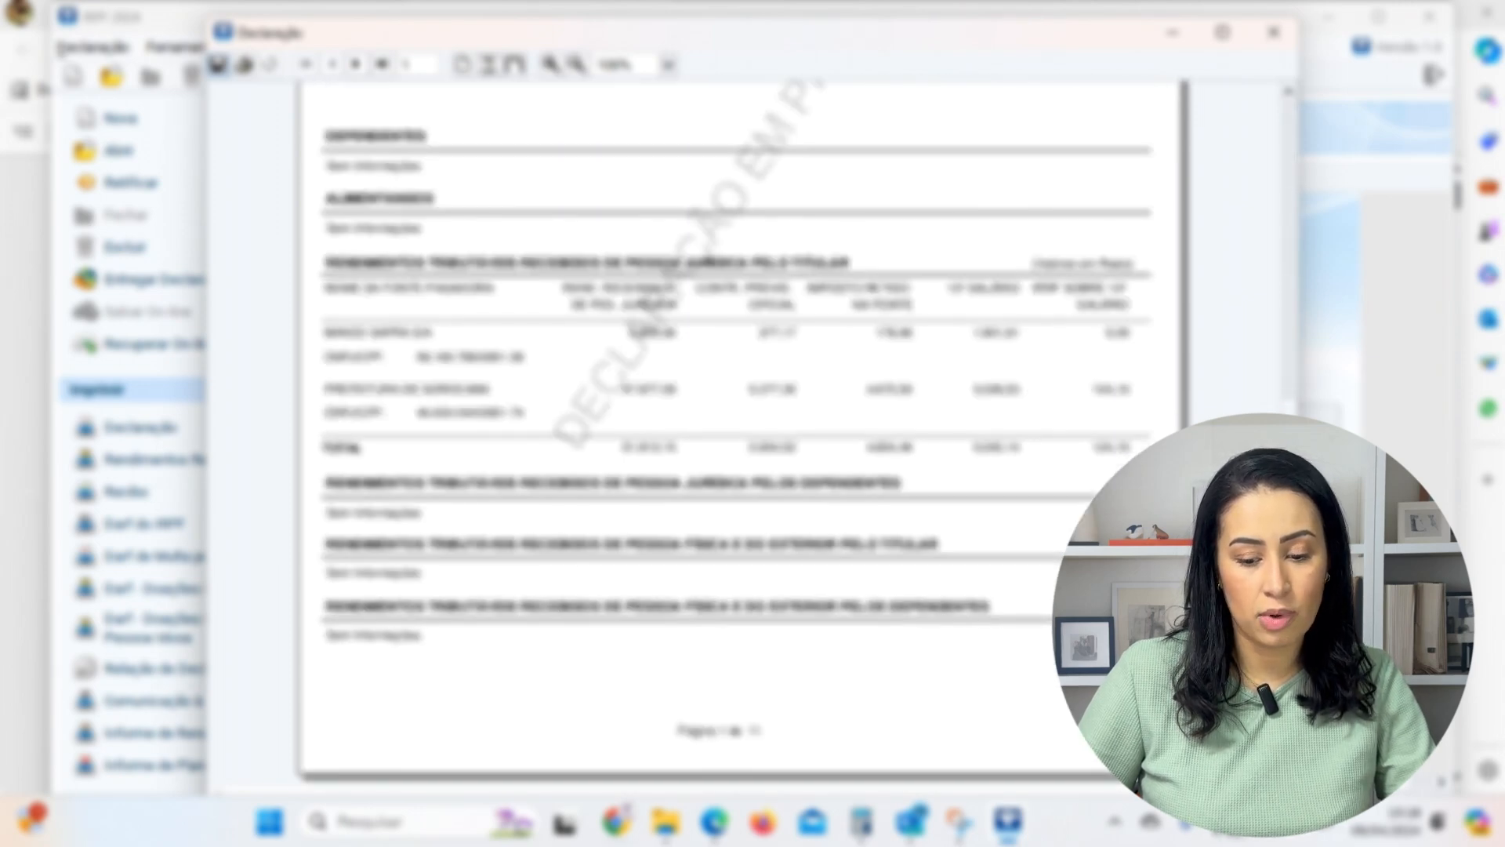
pyautogui.click(356, 64)
pyautogui.click(357, 64)
pyautogui.click(357, 64)
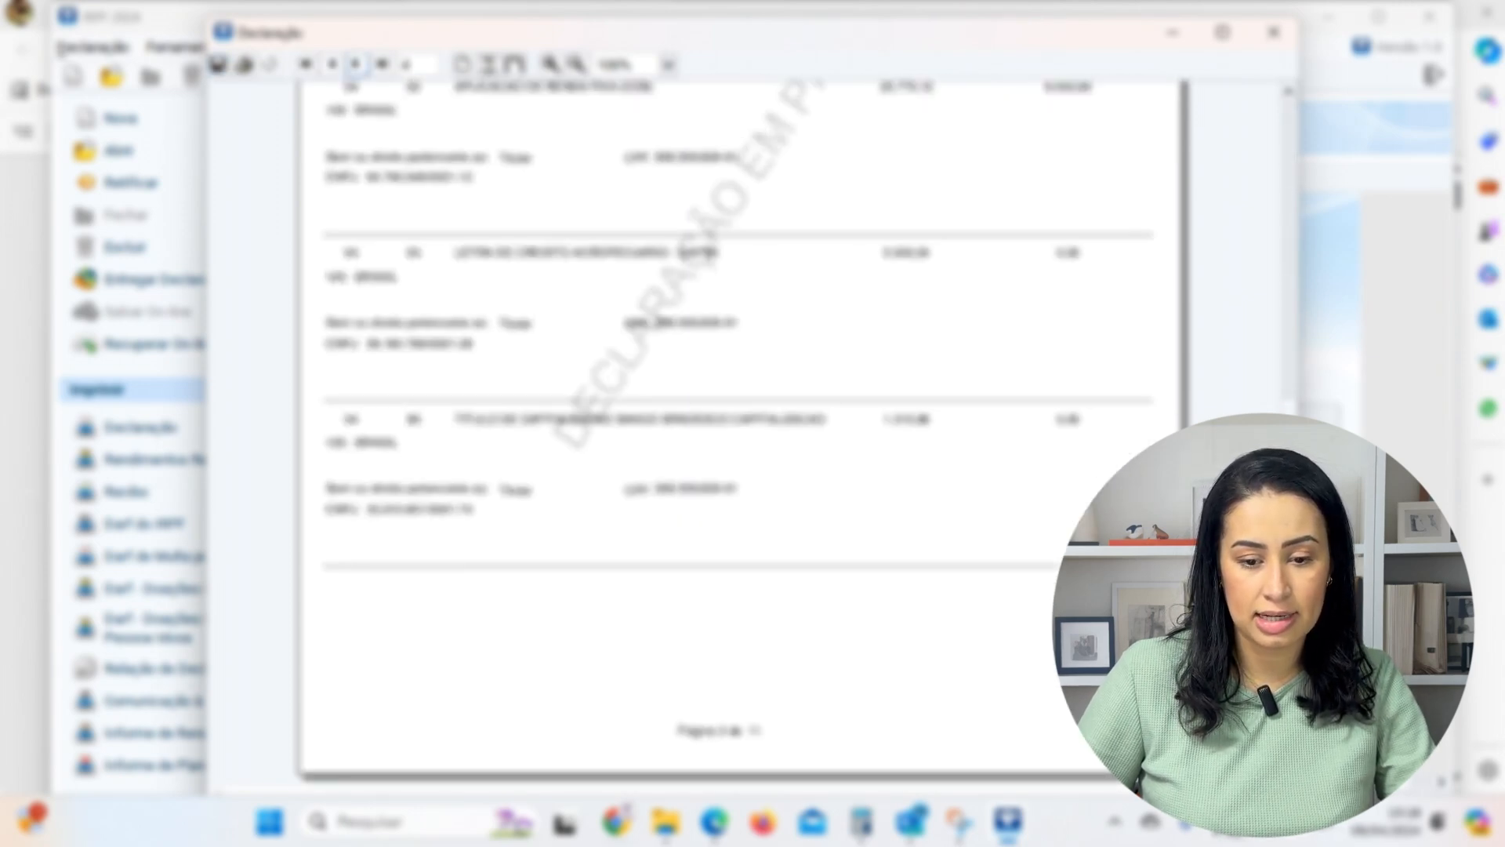
pyautogui.click(356, 64)
pyautogui.click(356, 64)
pyautogui.click(357, 64)
pyautogui.click(357, 64)
pyautogui.click(357, 64)
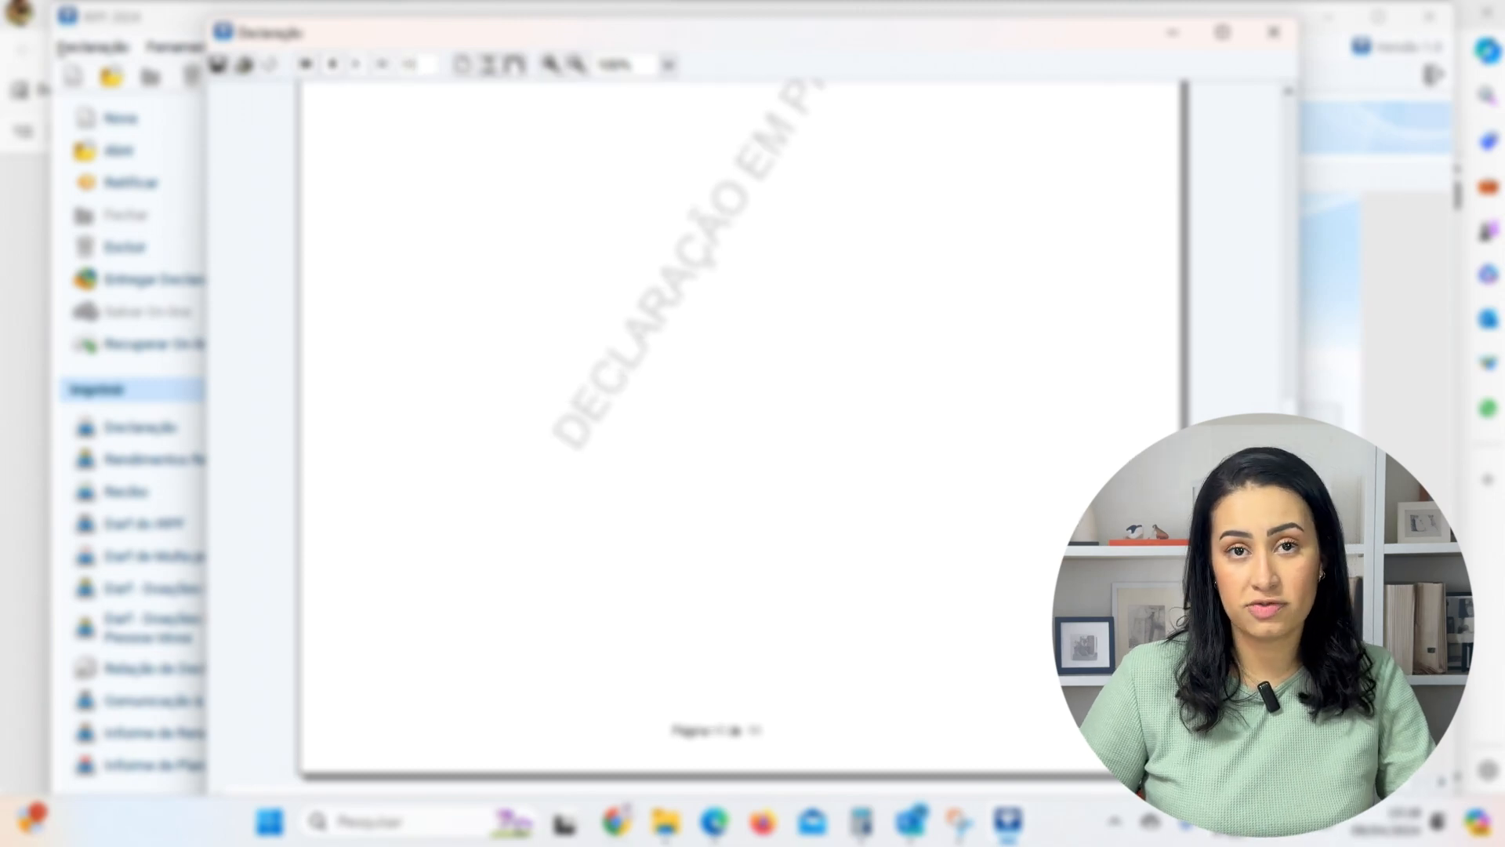
pyautogui.scroll(8, 741, 432)
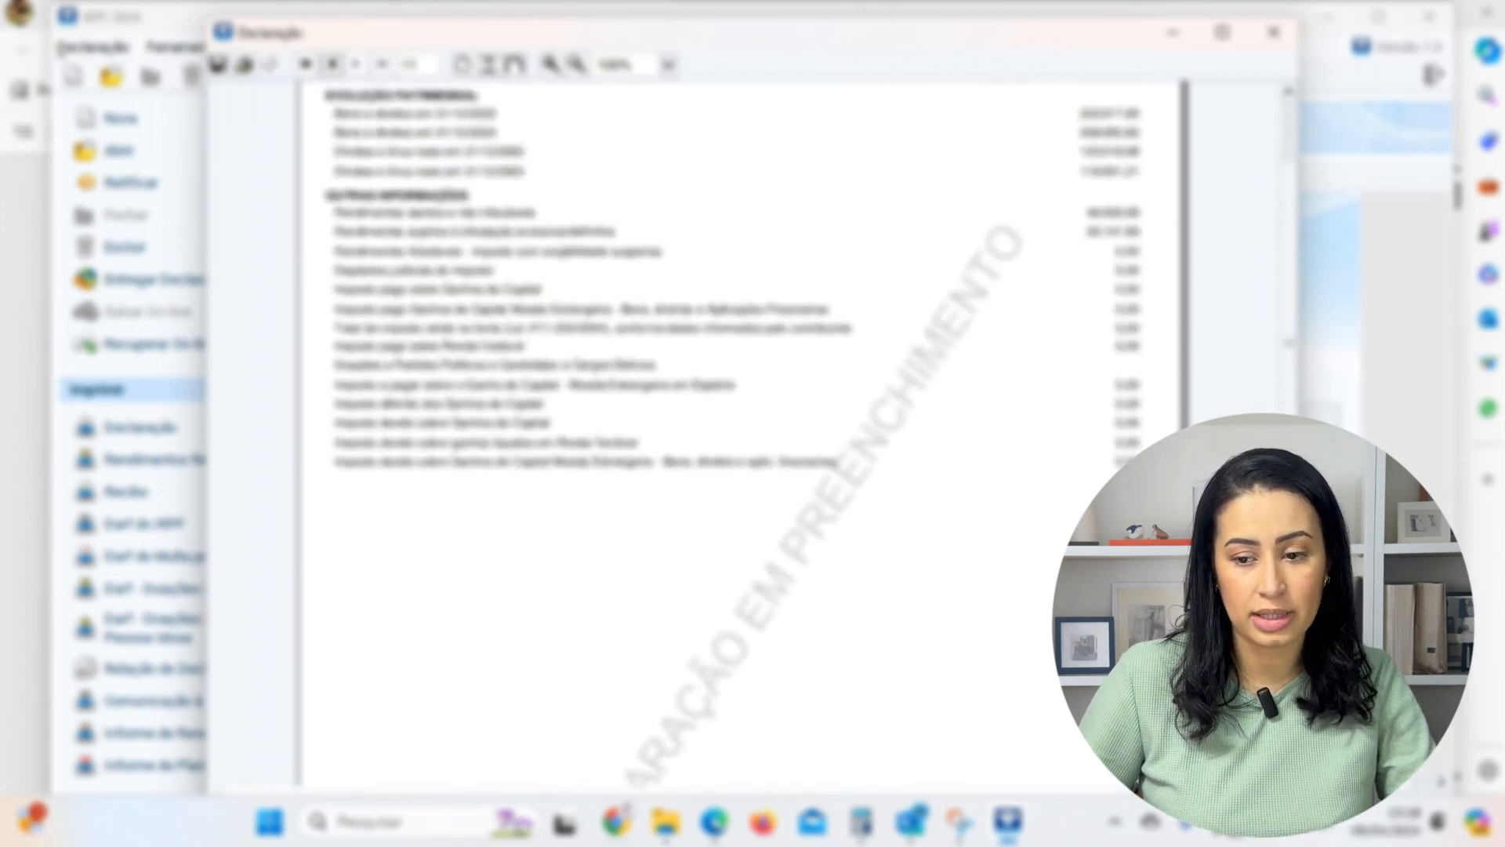
pyautogui.click(333, 65)
pyautogui.click(1273, 32)
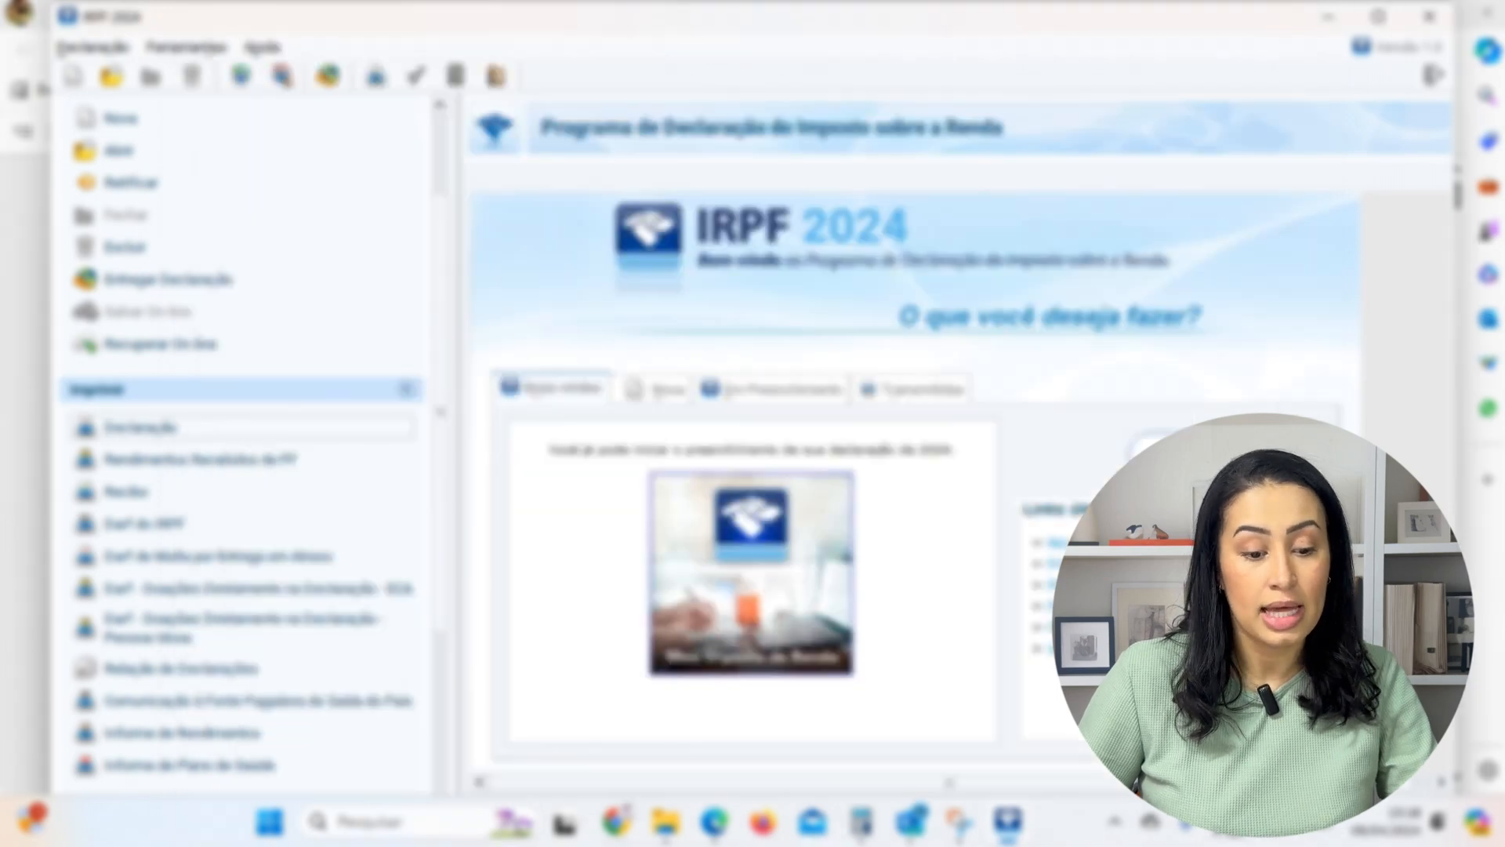
# Open the list of declarations available for receipt (Recibo) printing and close it
pyautogui.click(126, 492)
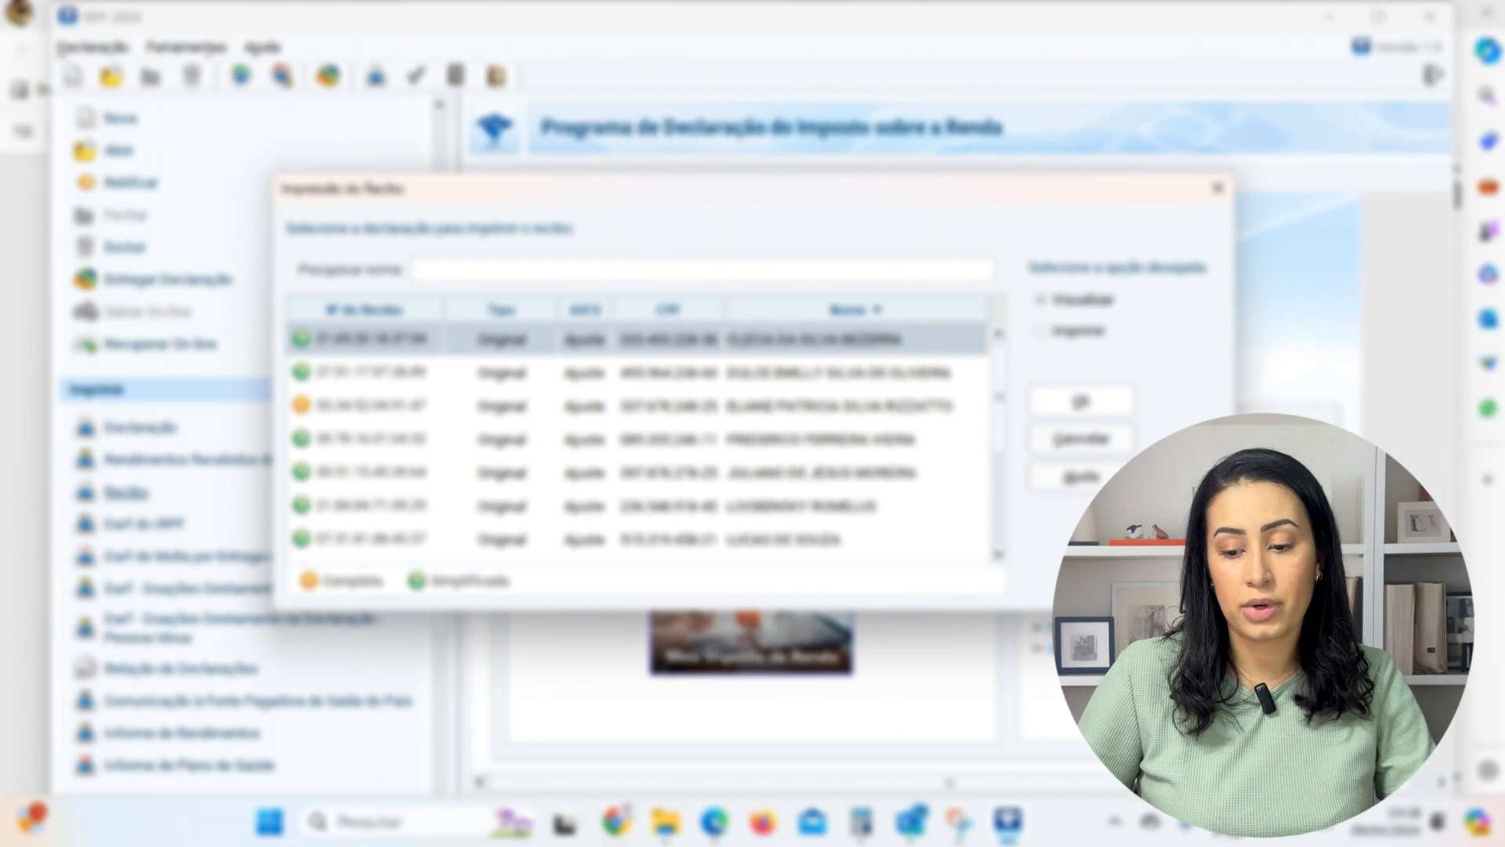
pyautogui.click(1082, 401)
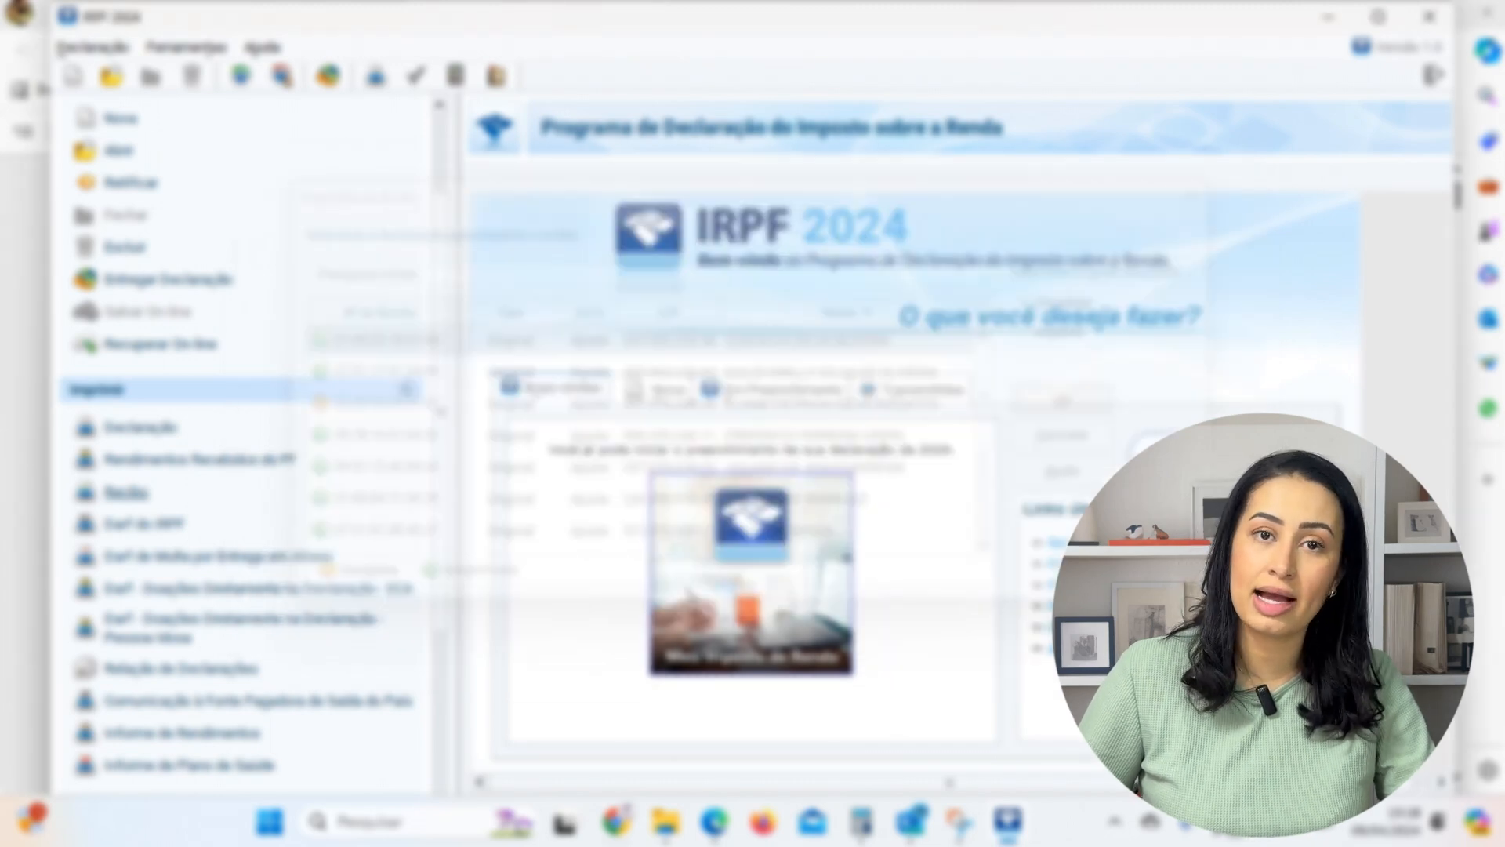
pyautogui.scroll(-5, 740, 424)
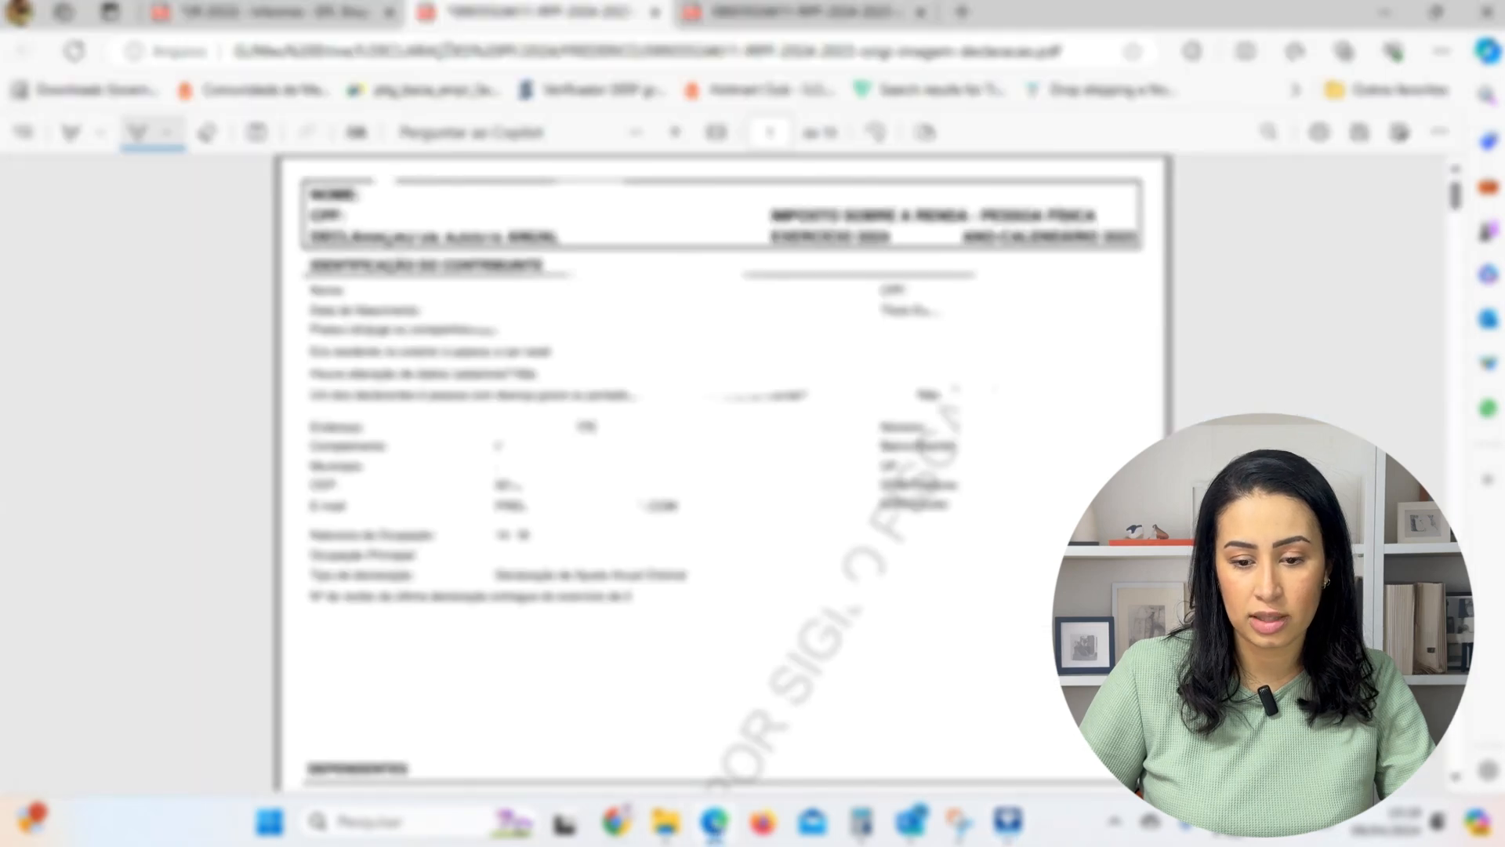
# Examine the transmission receipt PDF in the browser, including the receipt number section and the Darf printing instructions on page 2
pyautogui.click(862, 16)
pyautogui.scroll(2, 722, 470)
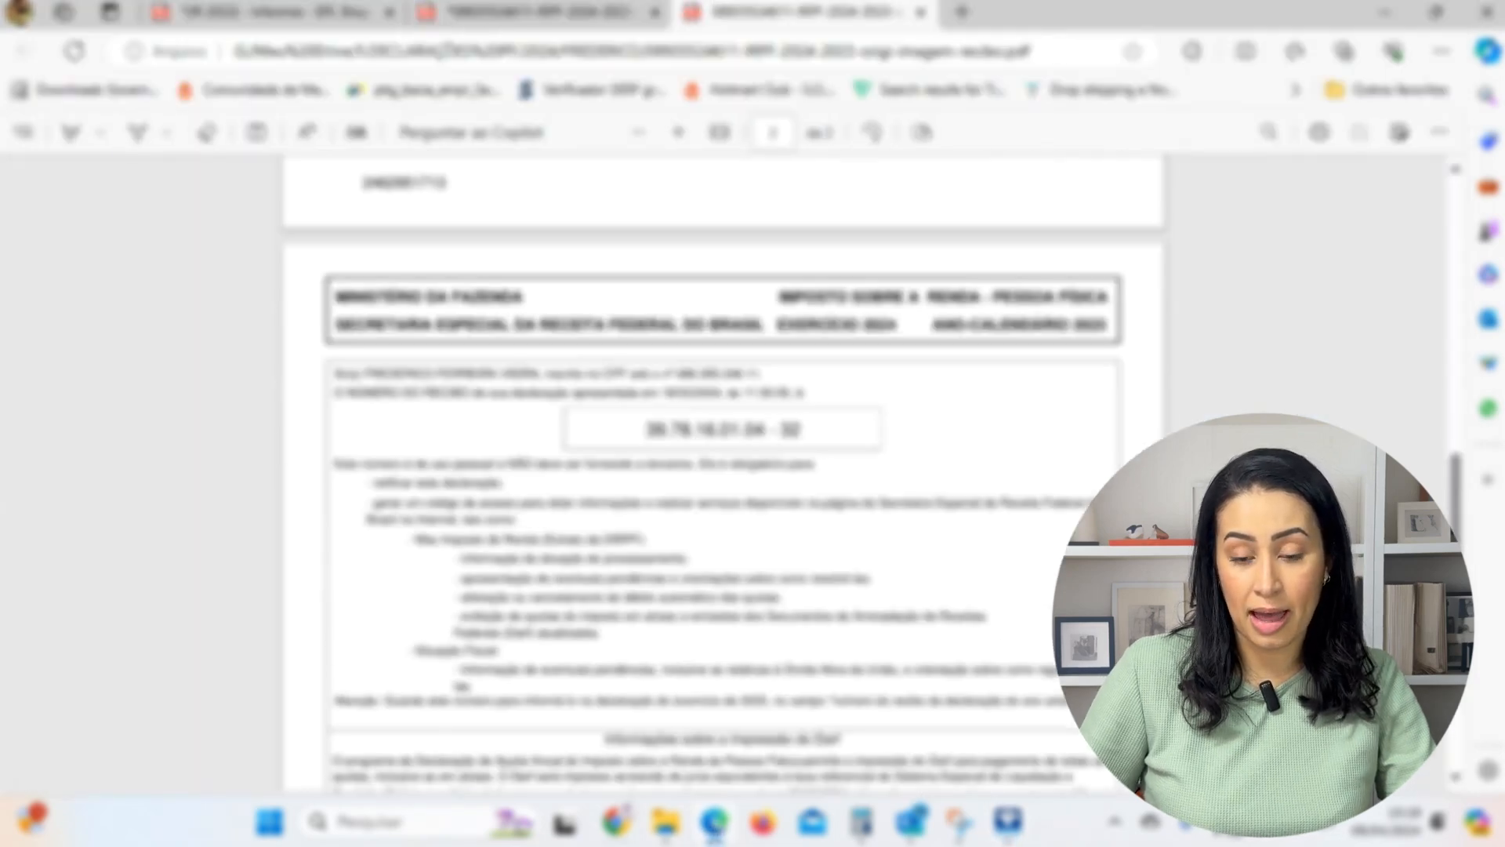
pyautogui.scroll(-1, 723, 470)
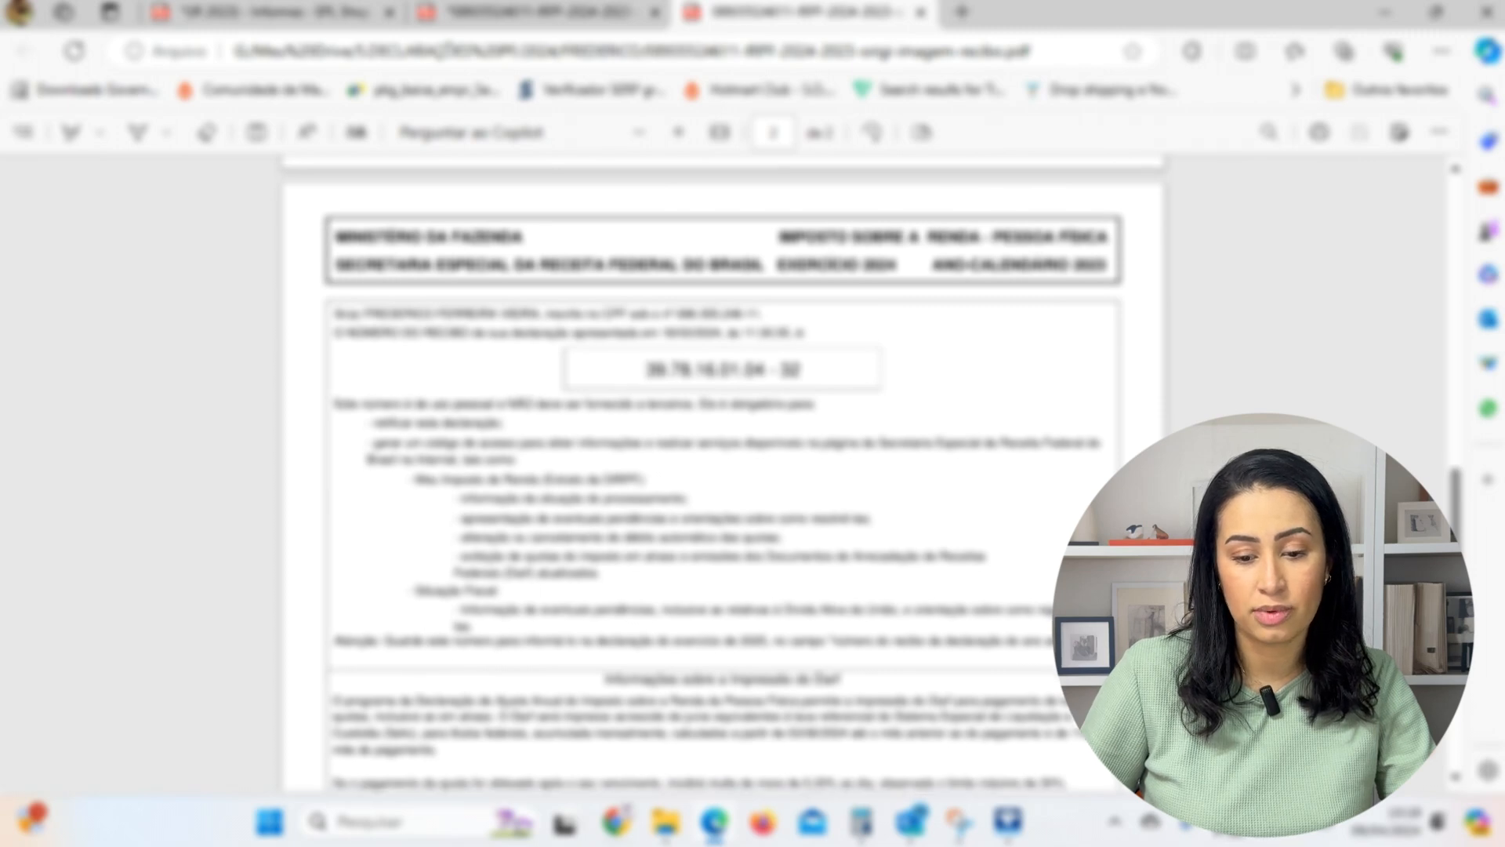
pyautogui.scroll(-10, 722, 470)
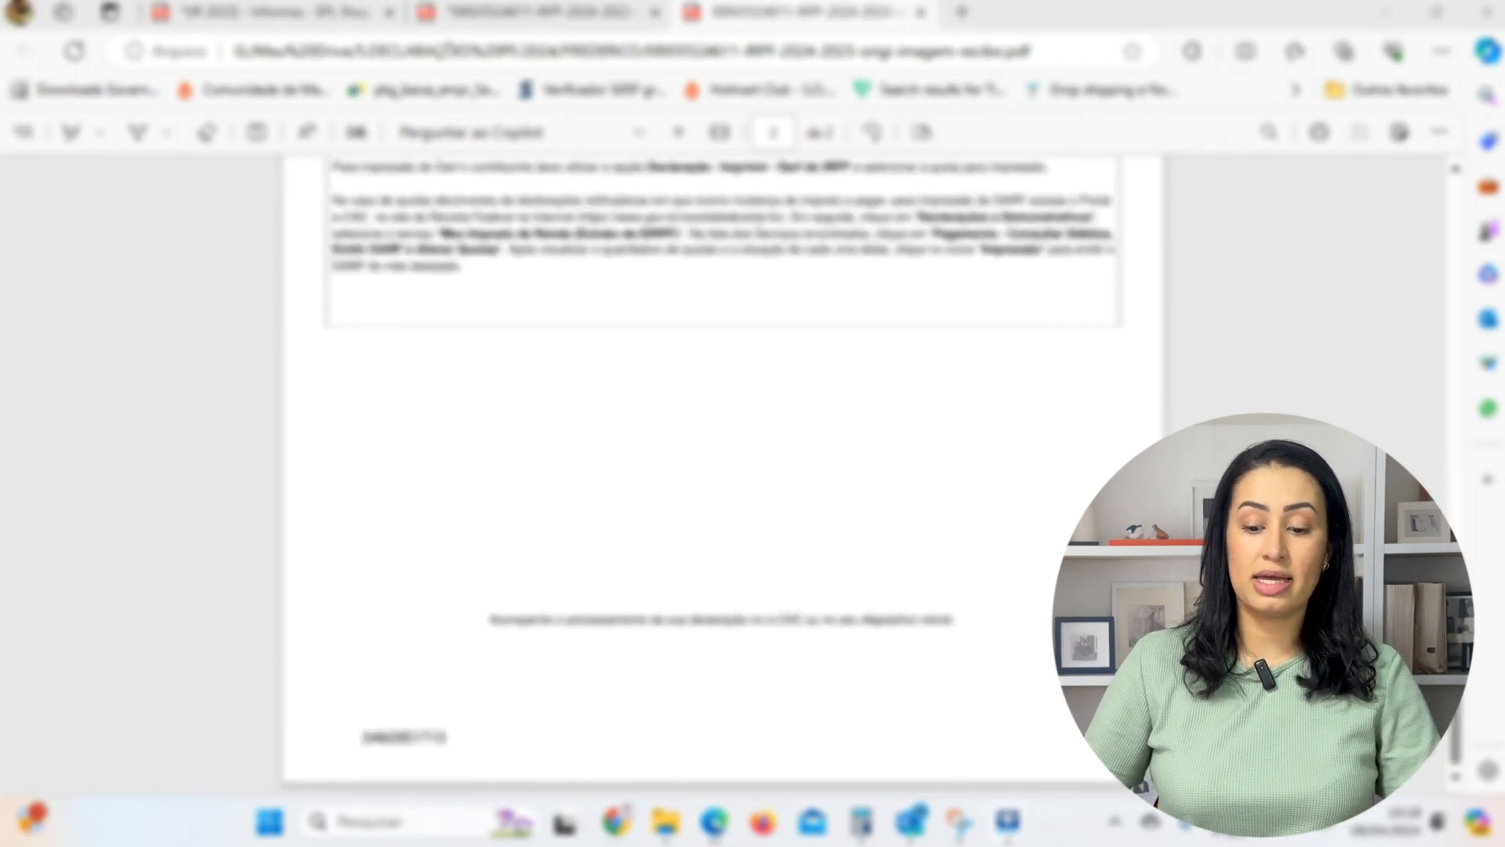
# Return to IRPF 2024, open the Cópia de Segurança declaration list, select the third declaration and close the list without making a backup
pyautogui.click(1008, 821)
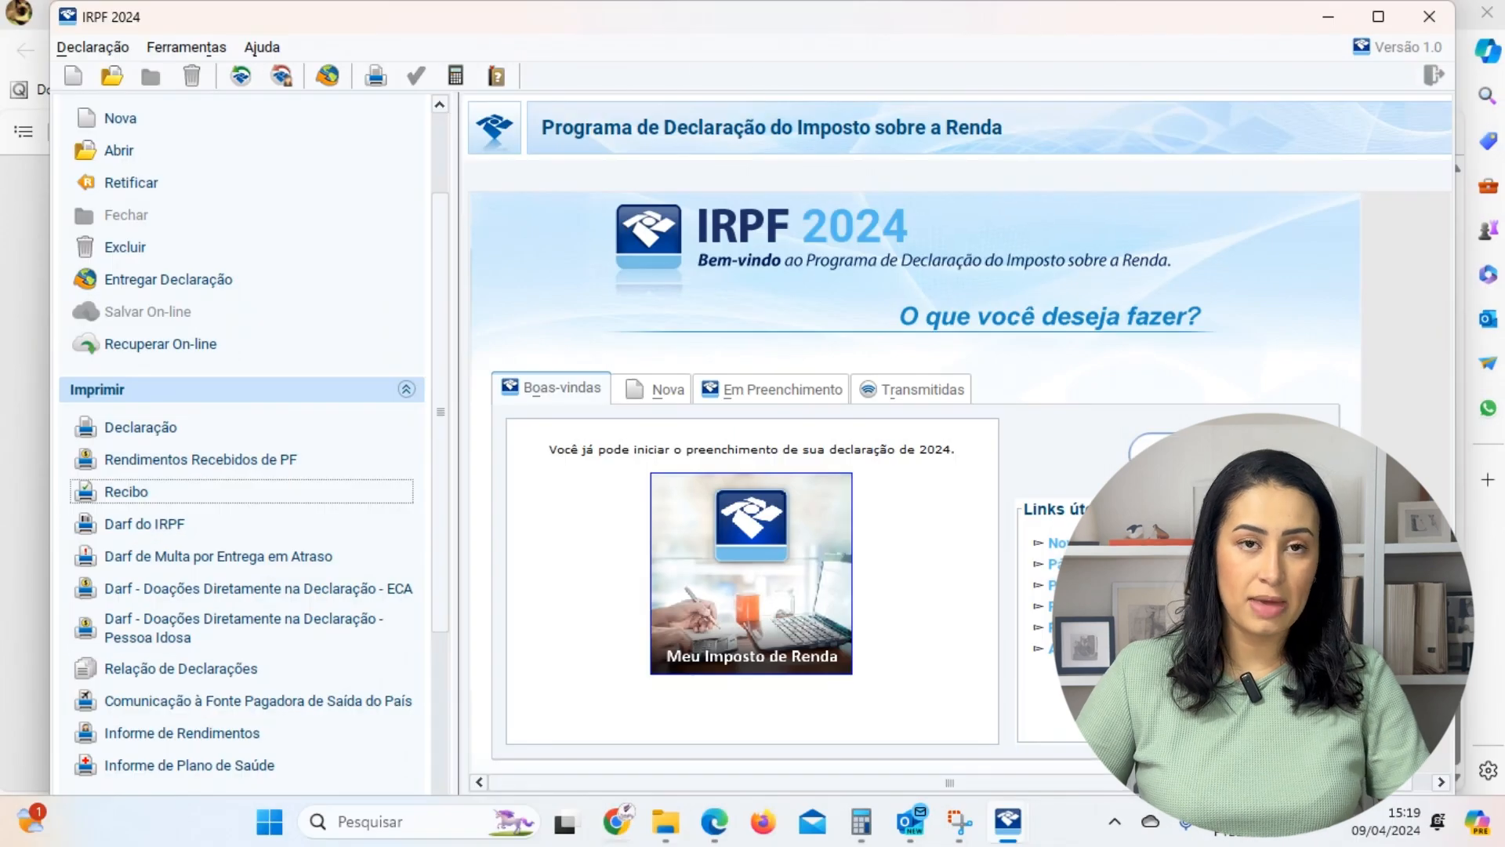
pyautogui.click(187, 47)
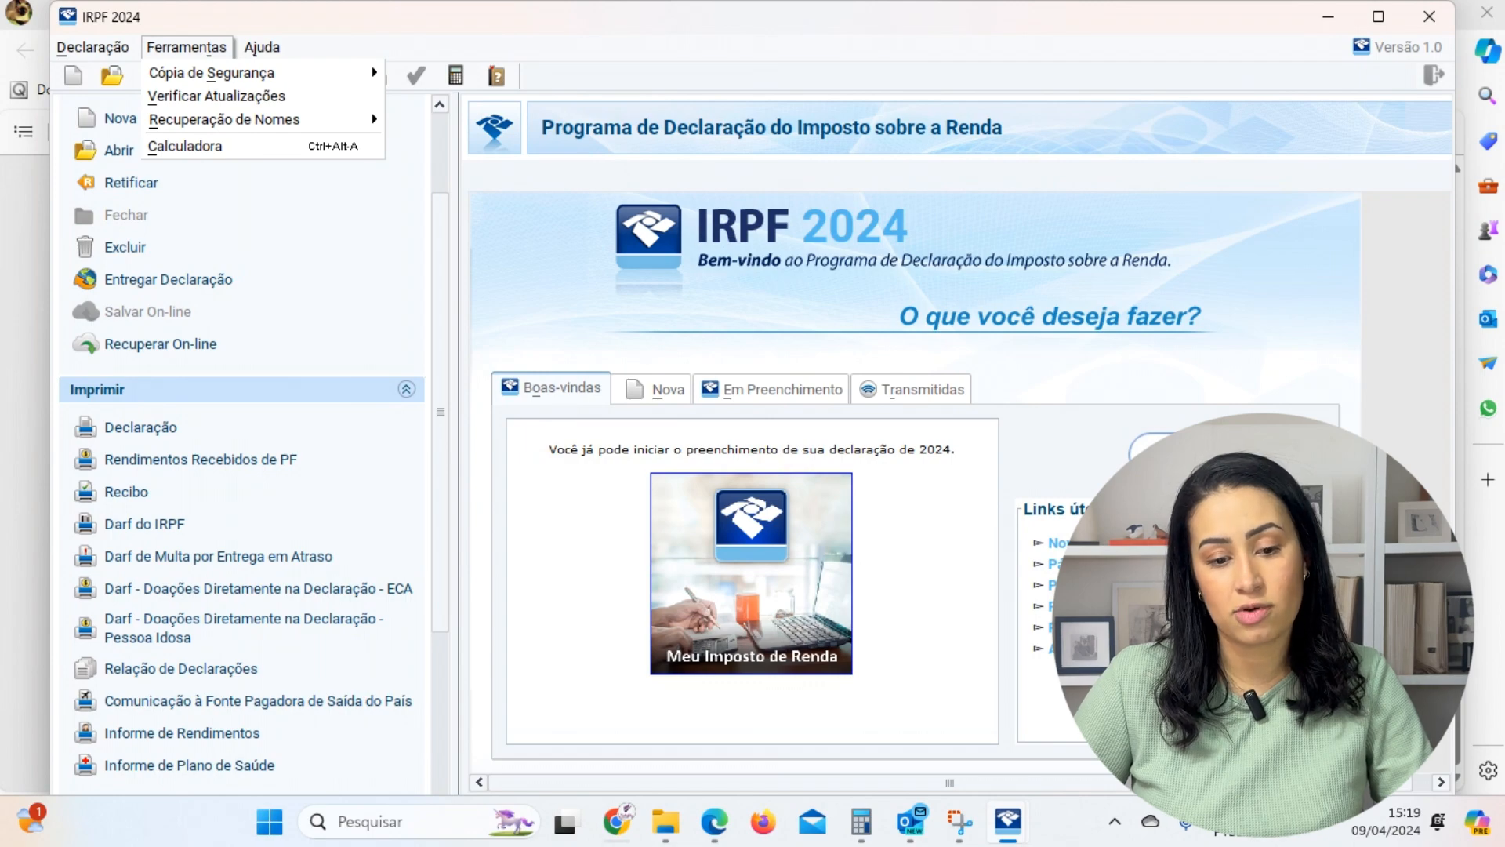
pyautogui.moveTo(259, 73)
pyautogui.press('Return')
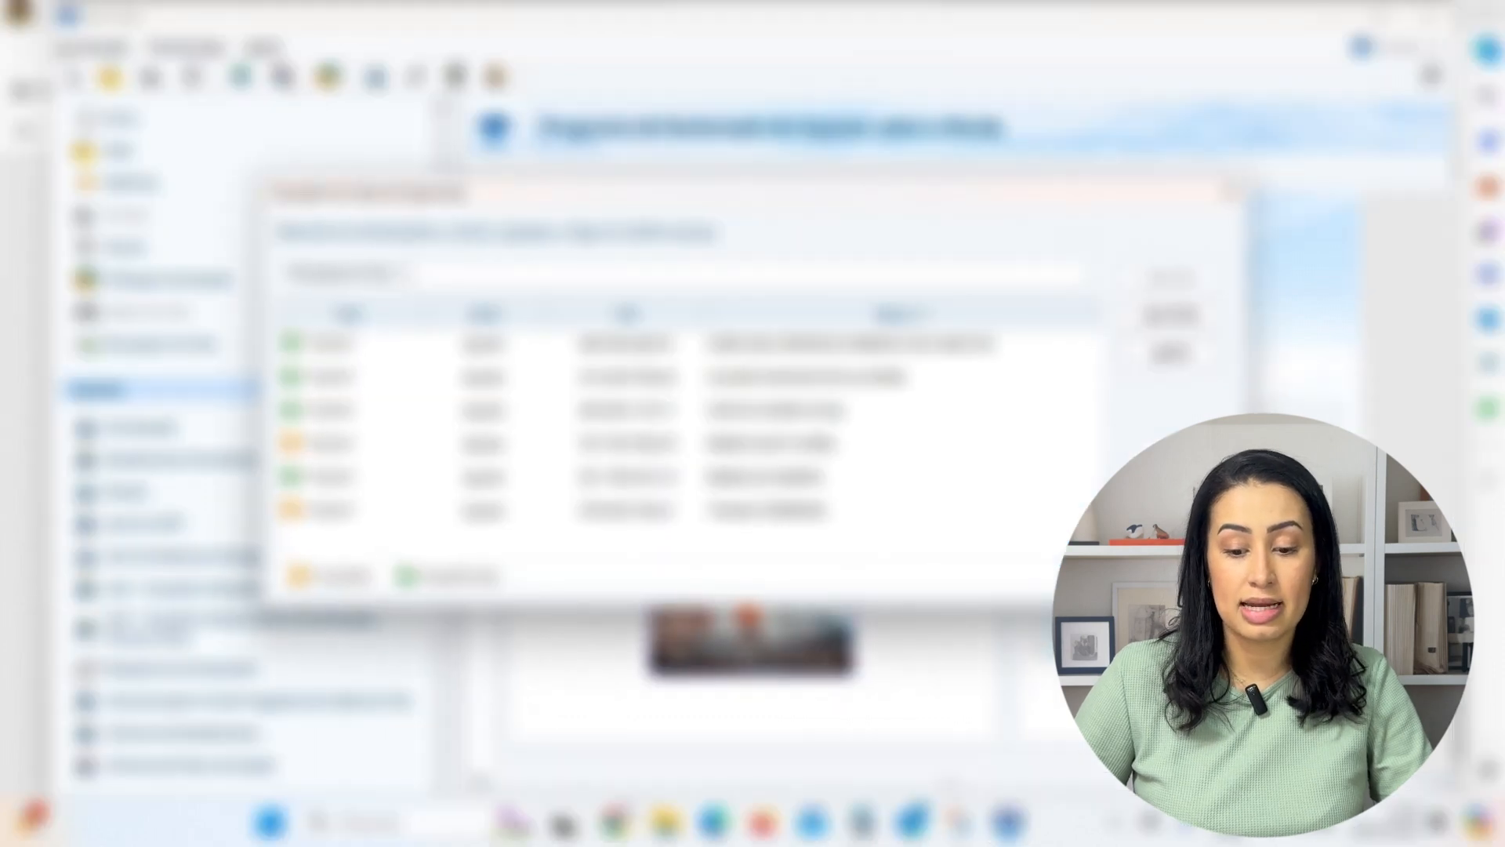
pyautogui.click(775, 411)
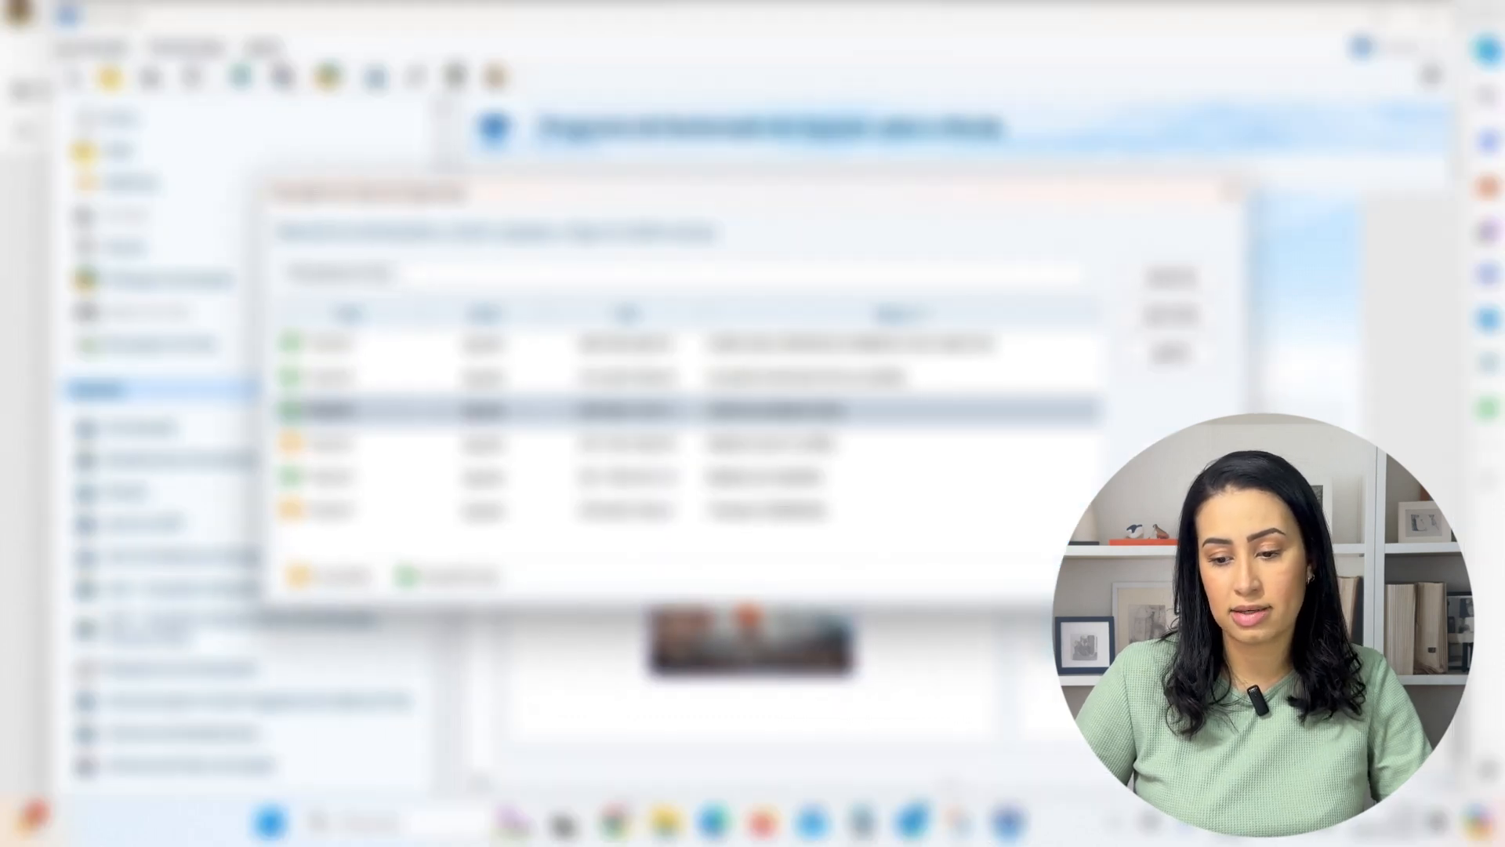
pyautogui.click(1230, 190)
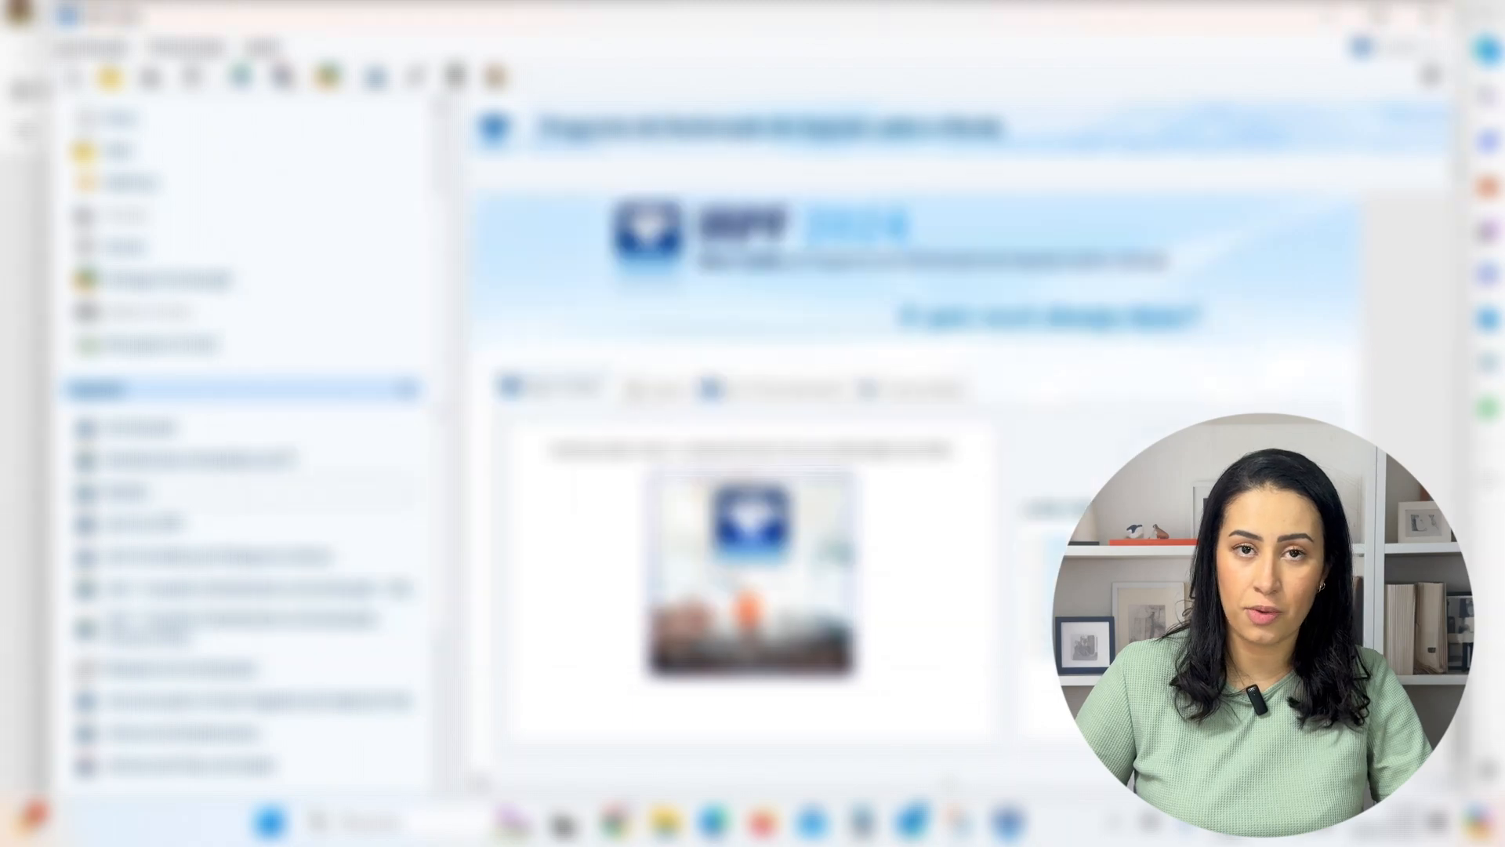